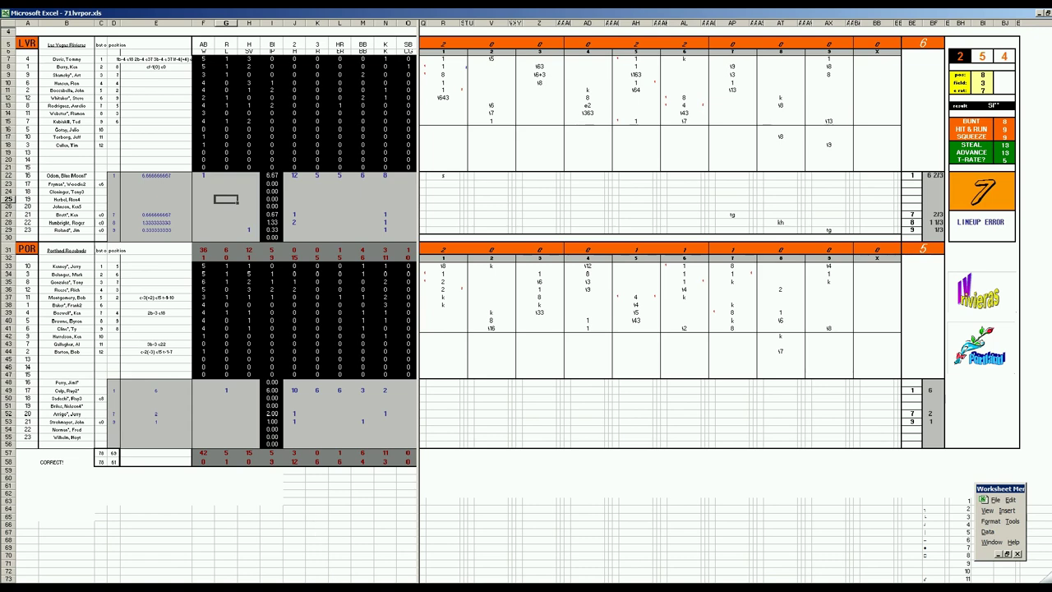
# - Close the workbooks 71lvrpor.xls and 72lvrpor.xls without saving their changes
pyautogui.rightClick(252, 587)
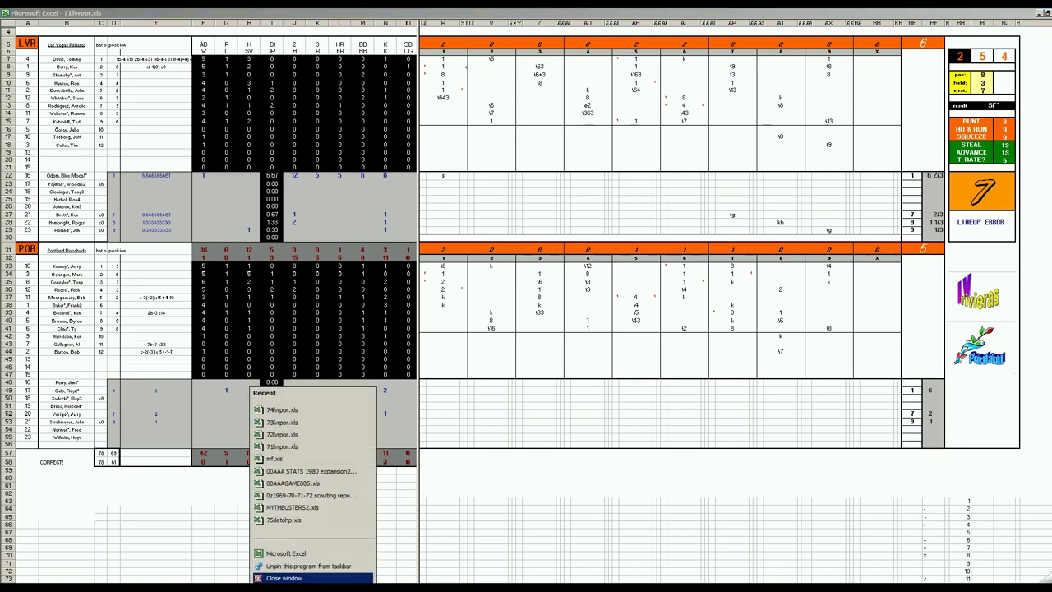
pyautogui.click(296, 575)
pyautogui.click(534, 337)
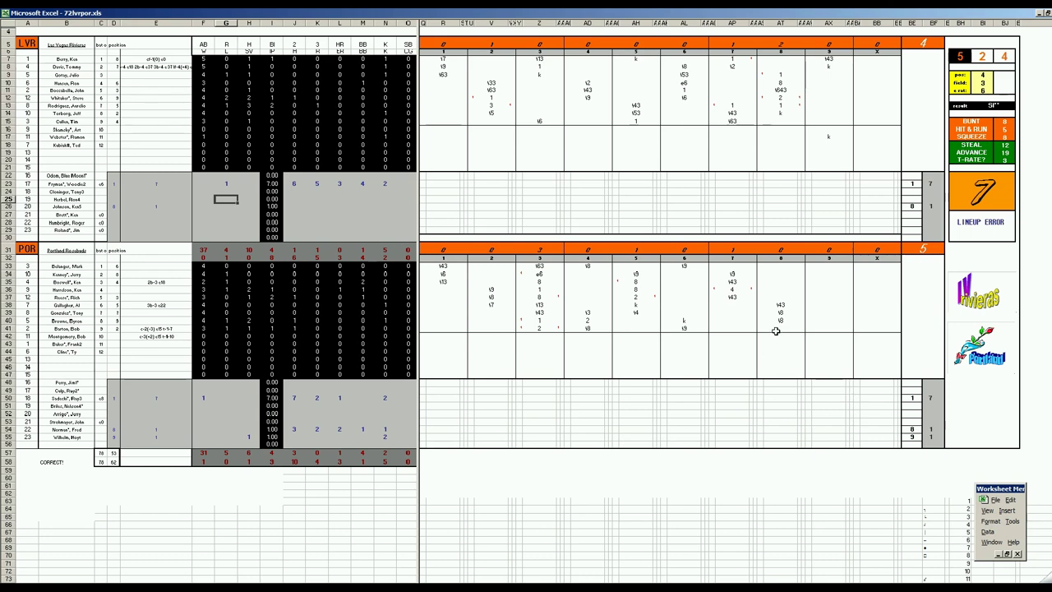
pyautogui.rightClick(353, 587)
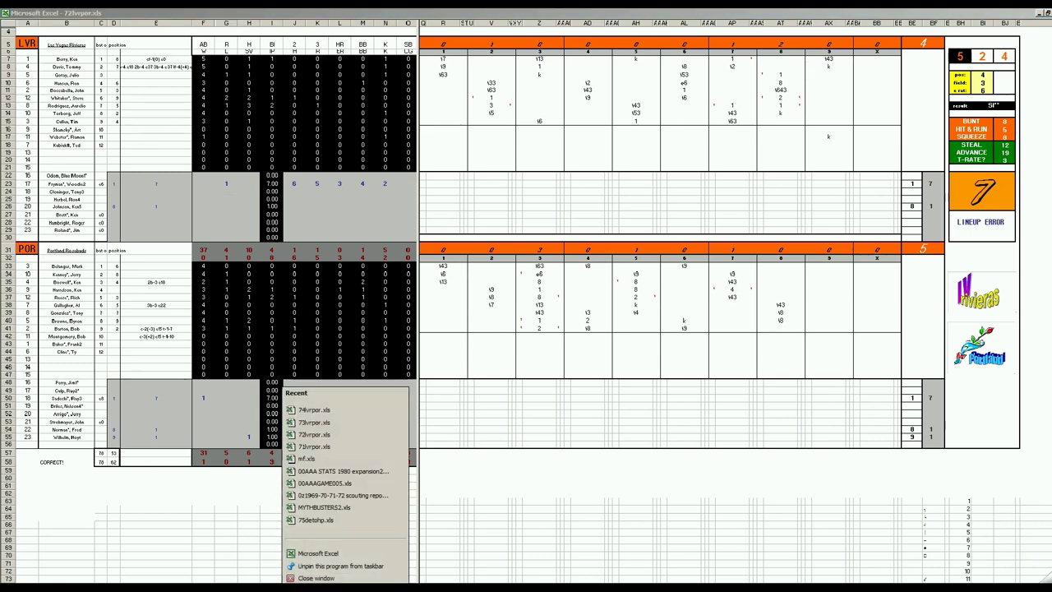
pyautogui.click(360, 573)
pyautogui.click(532, 337)
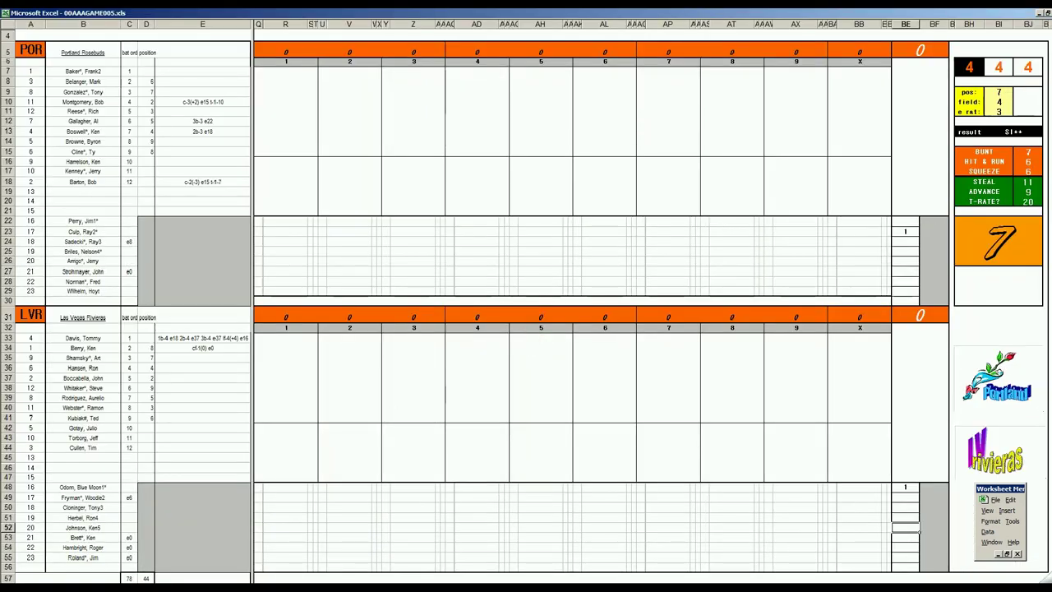
# - Close the workbooks 73lvrpor.xls and 74lvrpor.xls without saving their changes
pyautogui.rightClick(354, 587)
pyautogui.click(247, 567)
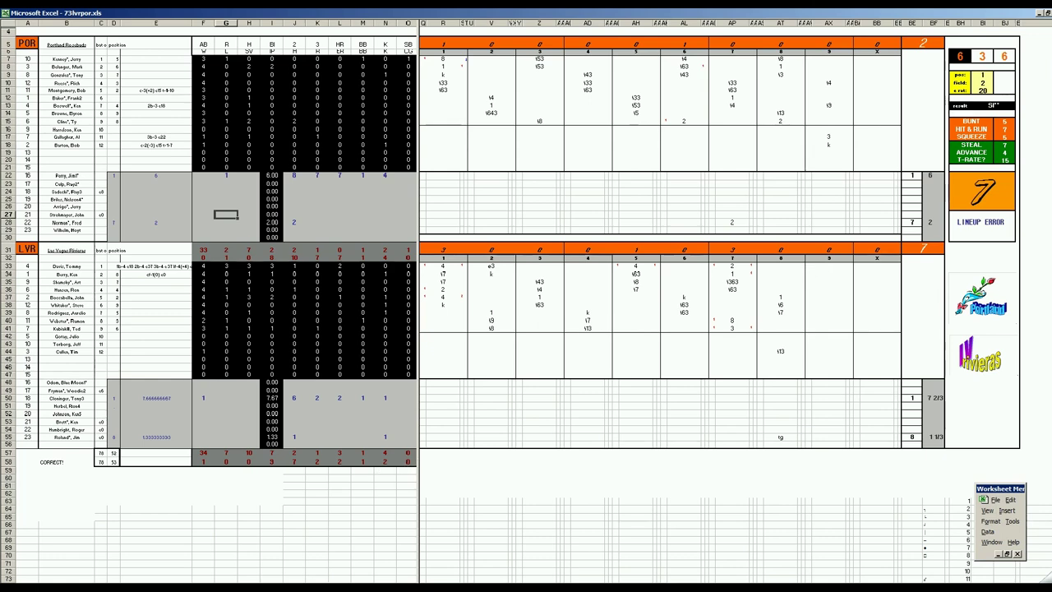
pyautogui.rightClick(382, 588)
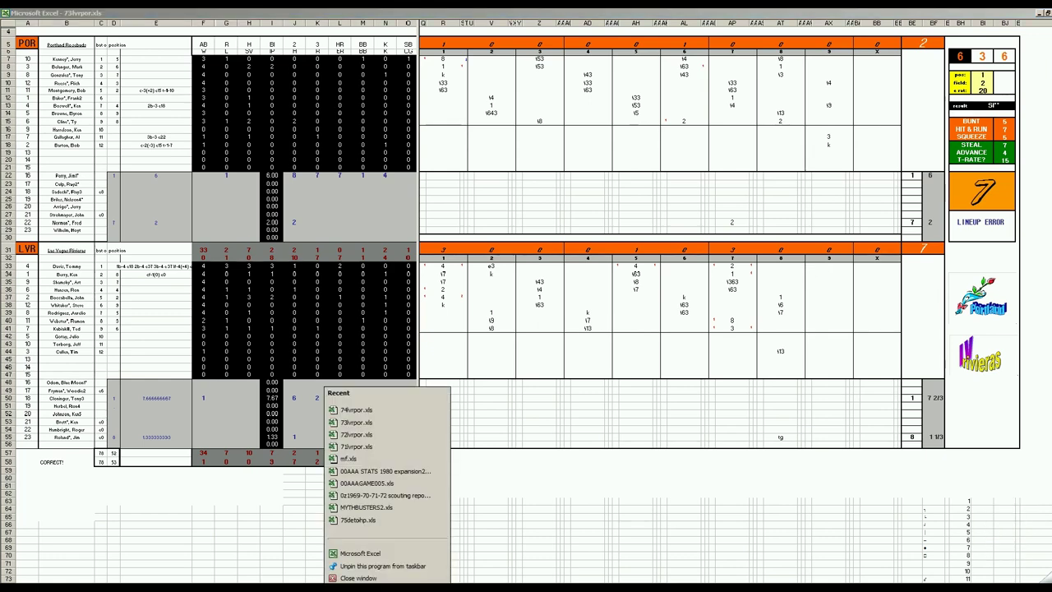
pyautogui.click(382, 580)
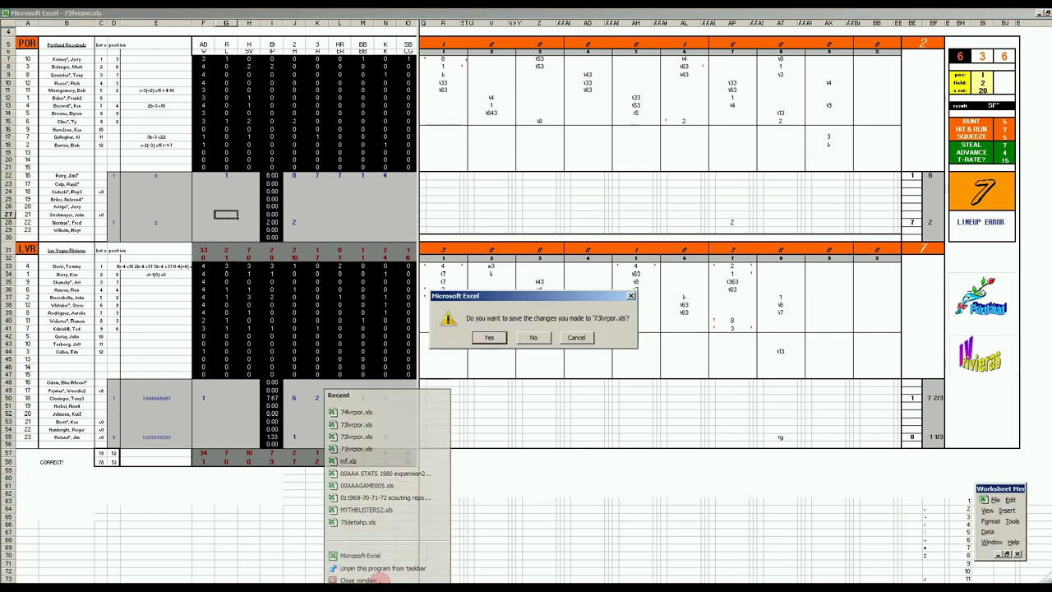
pyautogui.click(534, 337)
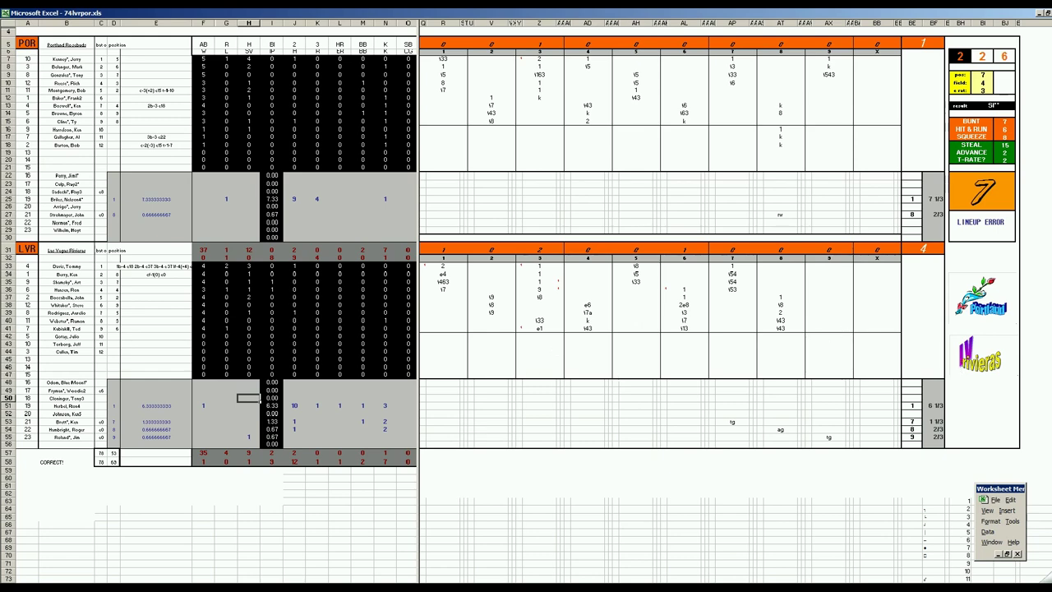
pyautogui.rightClick(402, 588)
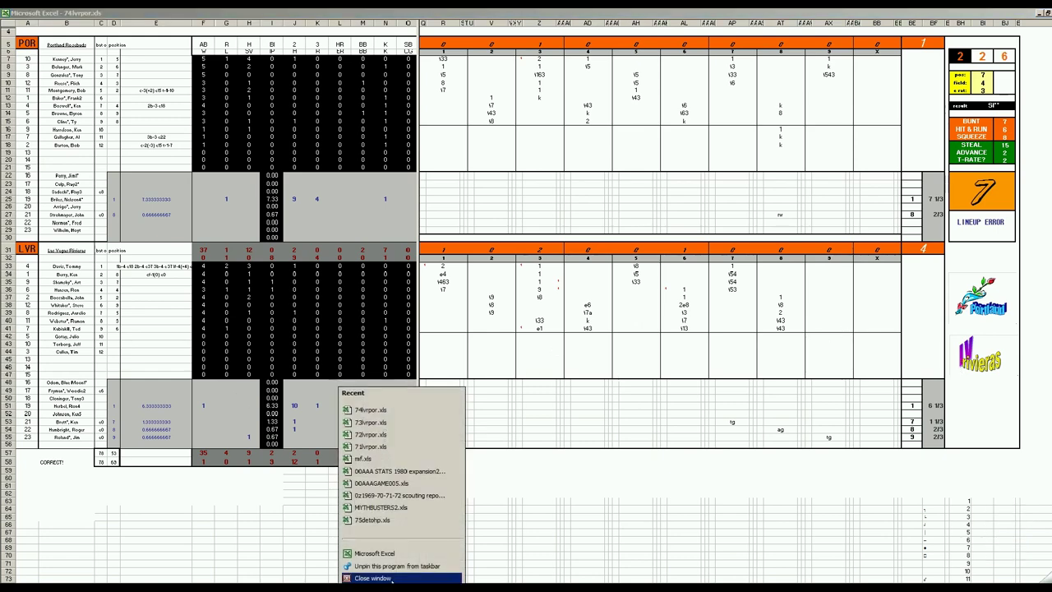
pyautogui.click(387, 577)
pyautogui.click(533, 337)
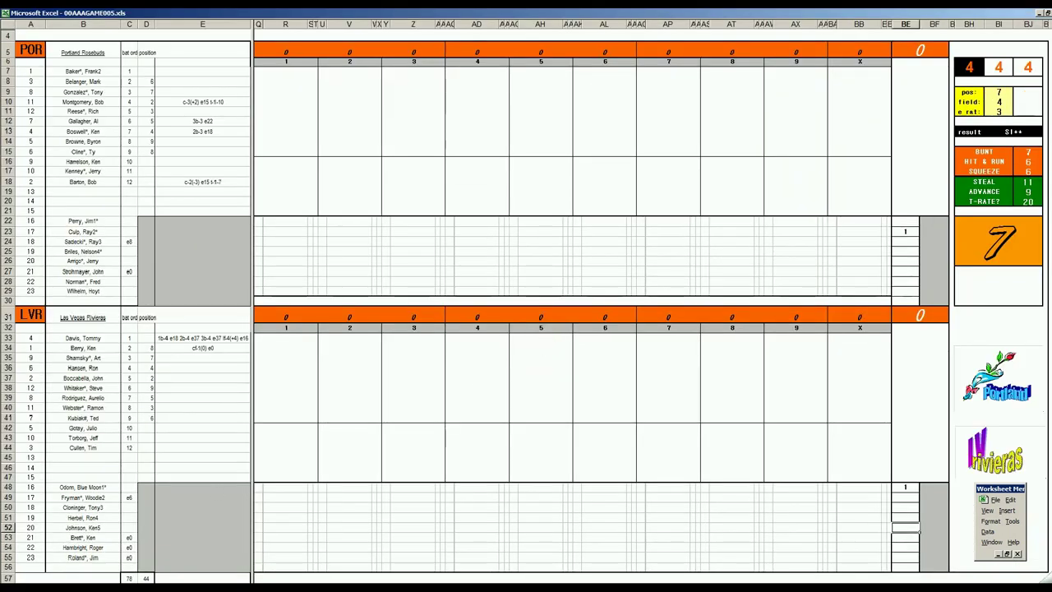
# - Switch to the 00AAA STATS 1980 expansion workbook and review the NL Mountain teams' wins and losses
pyautogui.hotkey('ctrl', 'F6')
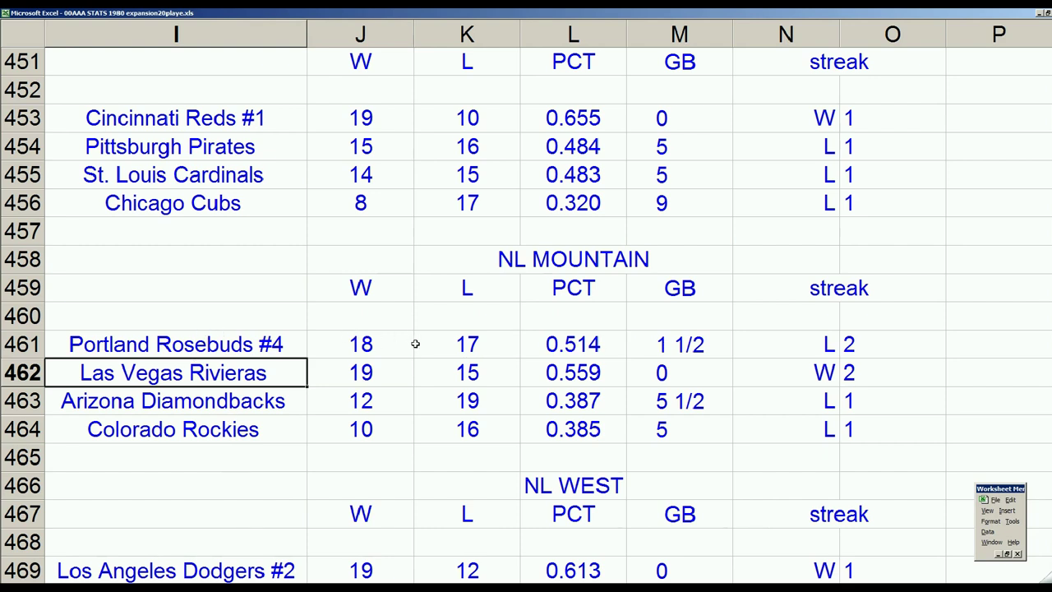
pyautogui.click(387, 348)
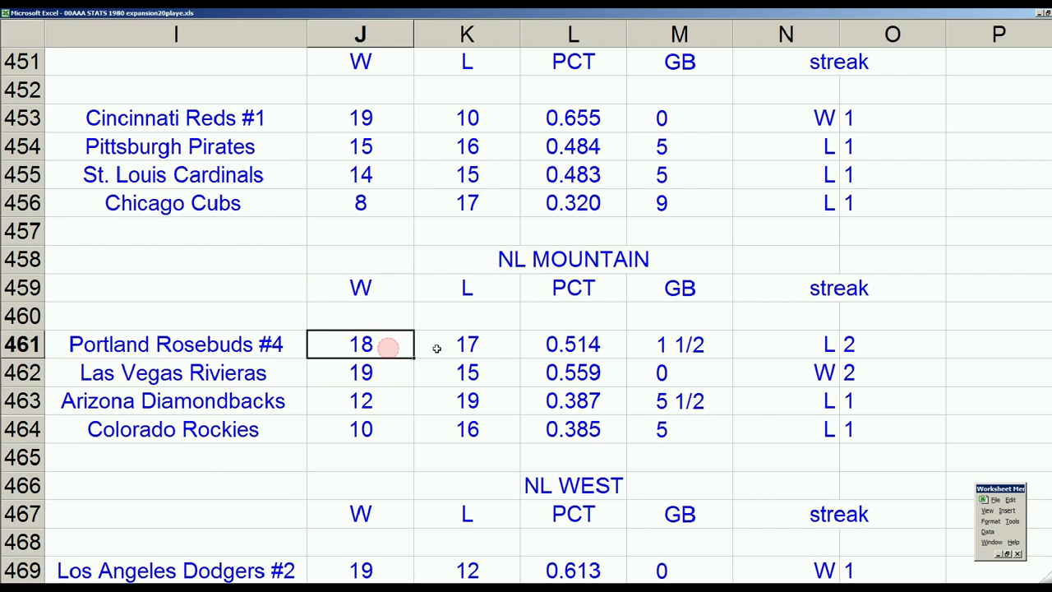
pyautogui.click(440, 349)
pyautogui.click(377, 377)
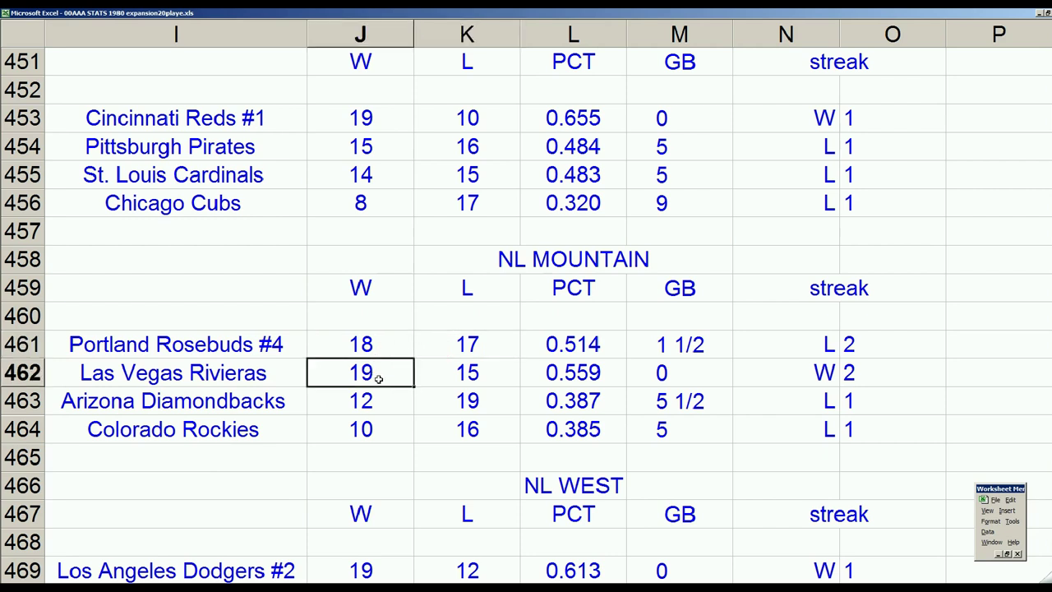
pyautogui.click(445, 377)
pyautogui.click(392, 405)
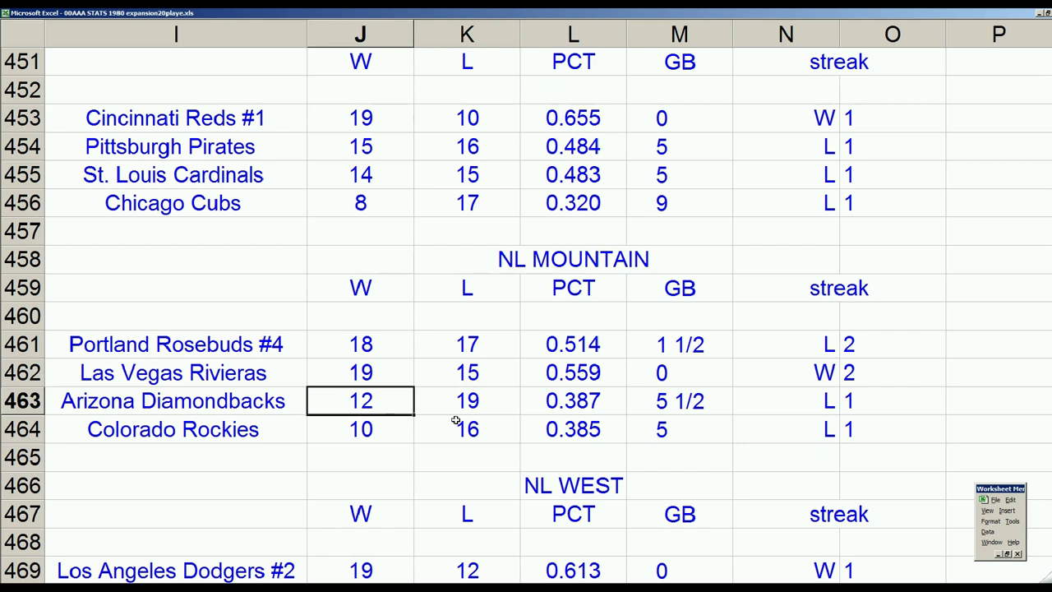
# - Compare the Portland Rosebuds and Las Vegas Rivieras rows in the NL Mountain standings with the rest of the division
pyautogui.click(271, 343)
pyautogui.click(258, 369)
pyautogui.click(264, 351)
pyautogui.click(262, 370)
pyautogui.click(269, 348)
pyautogui.click(274, 373)
pyautogui.click(271, 345)
pyautogui.click(274, 368)
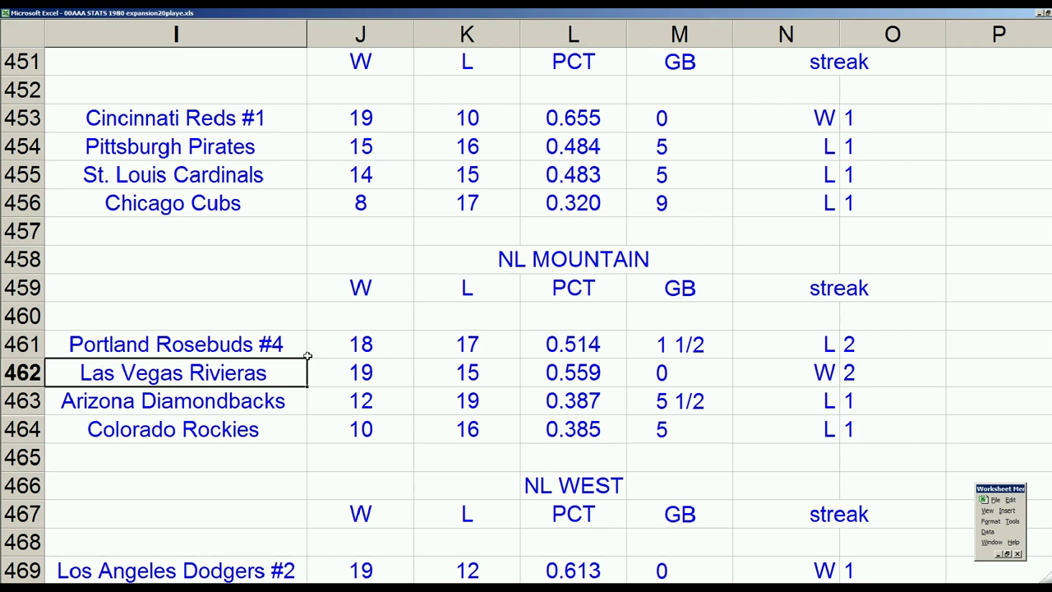
pyautogui.click(222, 347)
pyautogui.click(241, 374)
pyautogui.click(240, 349)
pyautogui.click(245, 372)
pyautogui.click(221, 432)
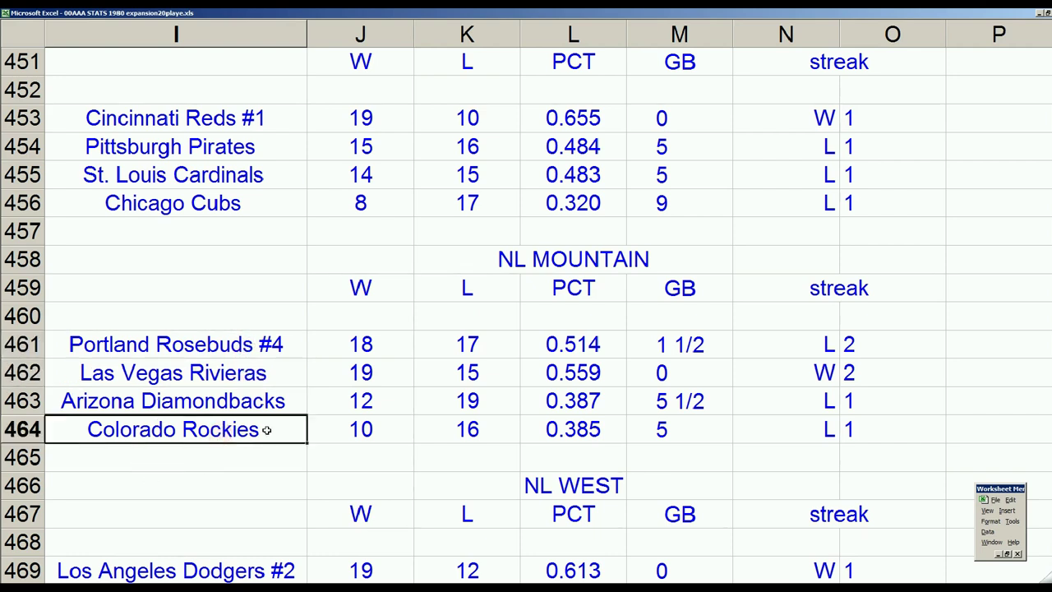
pyautogui.click(238, 350)
pyautogui.click(234, 375)
pyautogui.click(231, 350)
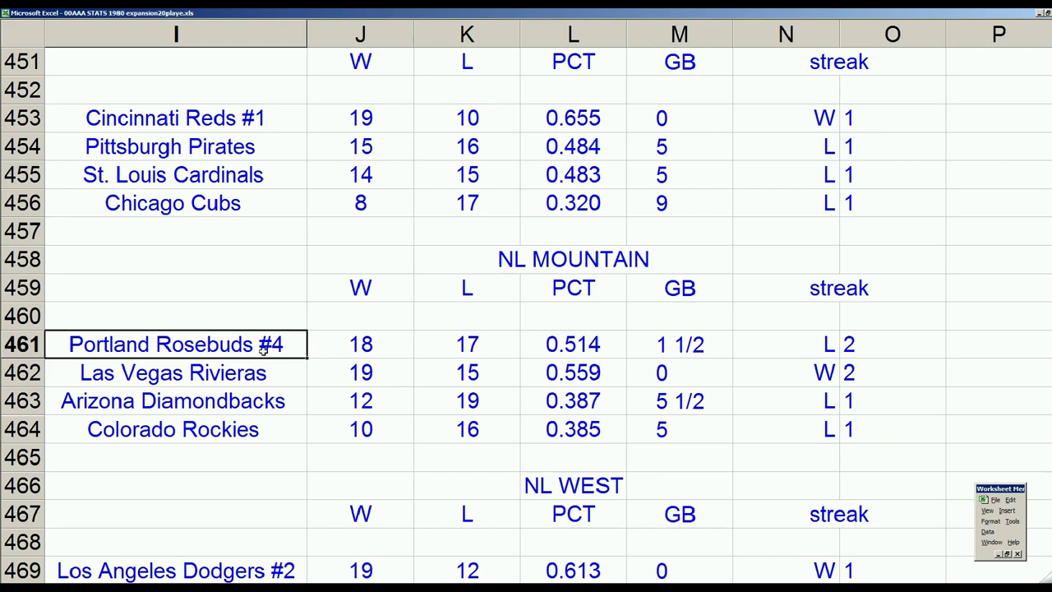
# - Examine the standings of the other NL divisions around the Portland Rosebuds' playoff ranking
pyautogui.click(257, 146)
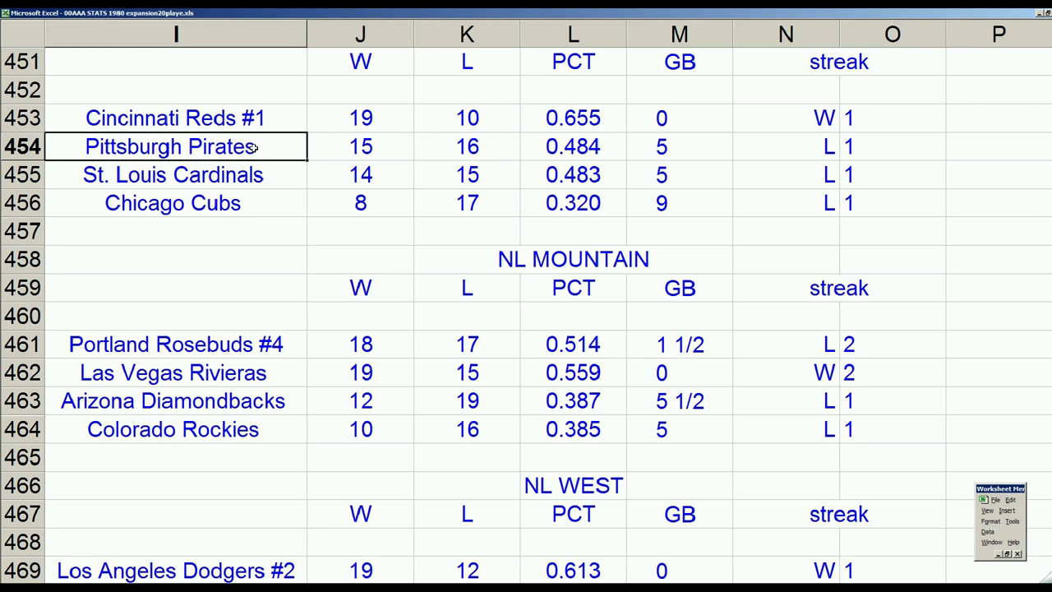
pyautogui.click(275, 173)
pyautogui.scroll(2, 274, 172)
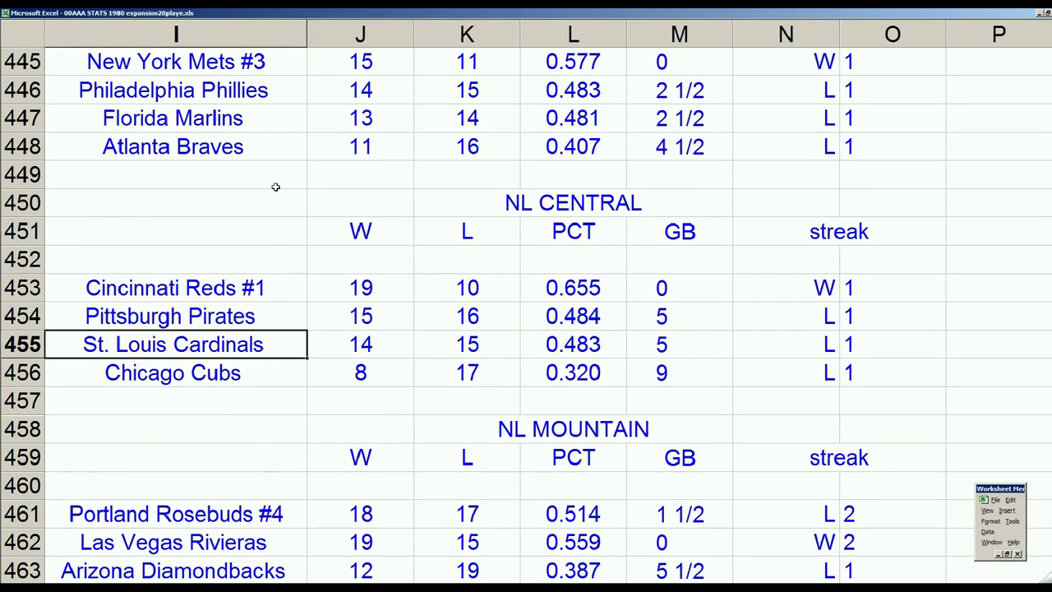
pyautogui.click(277, 92)
pyautogui.click(272, 127)
pyautogui.scroll(-4, 264, 154)
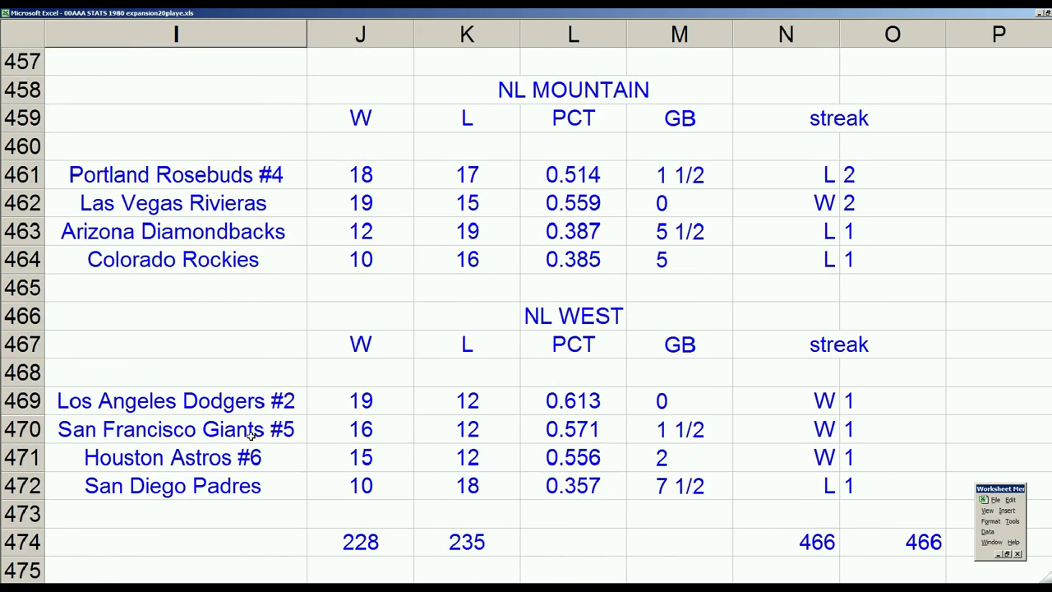
pyautogui.click(257, 176)
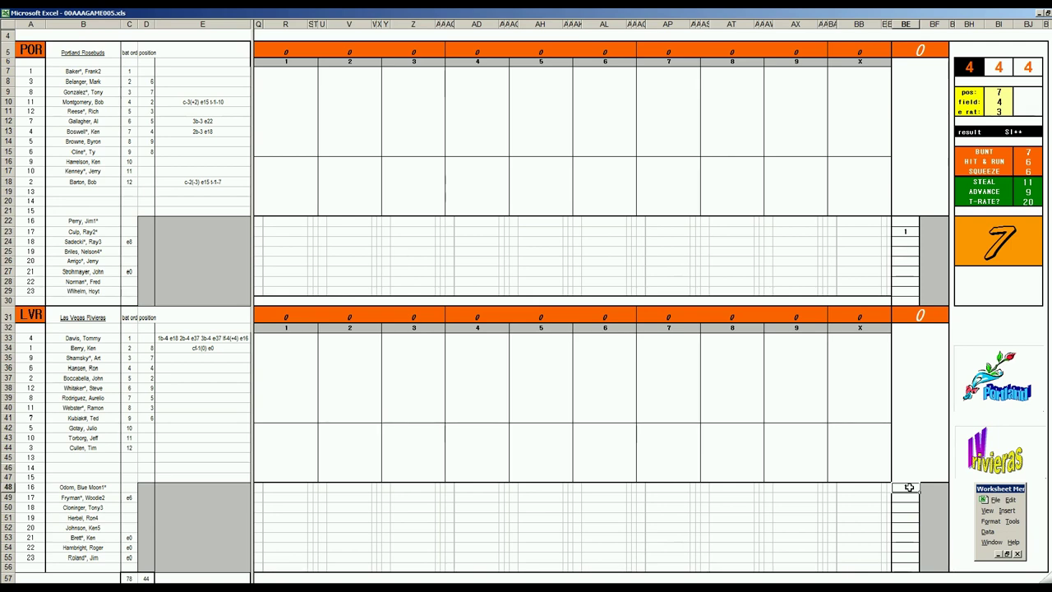
# - In the 00AAAGAME005.xls score sheet, record 1 and 8 in R7 and R8 for Portland's first two batters
pyautogui.click(909, 487)
pyautogui.click(288, 74)
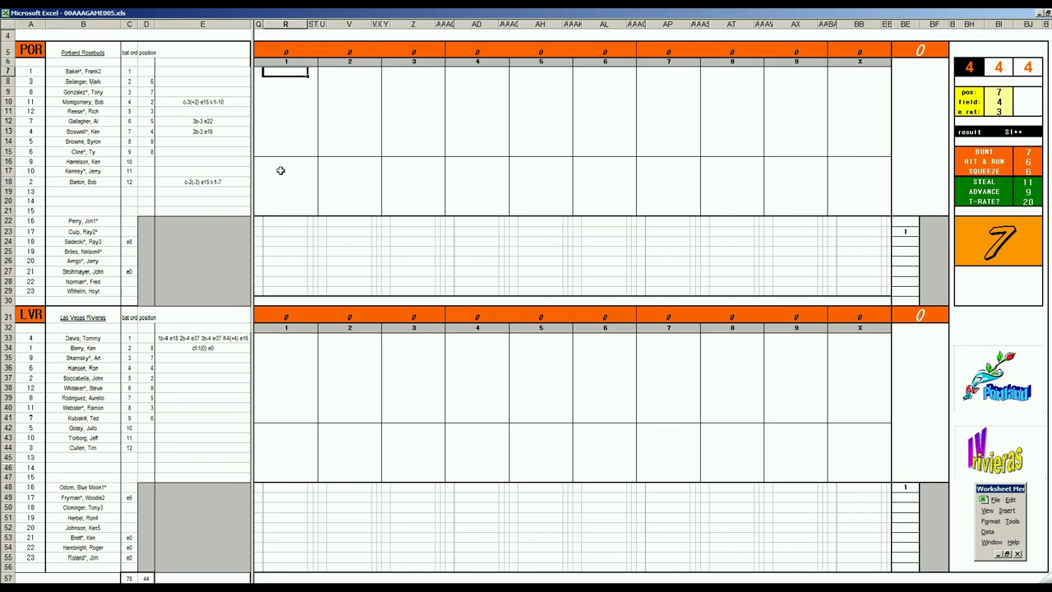
pyautogui.write('1')
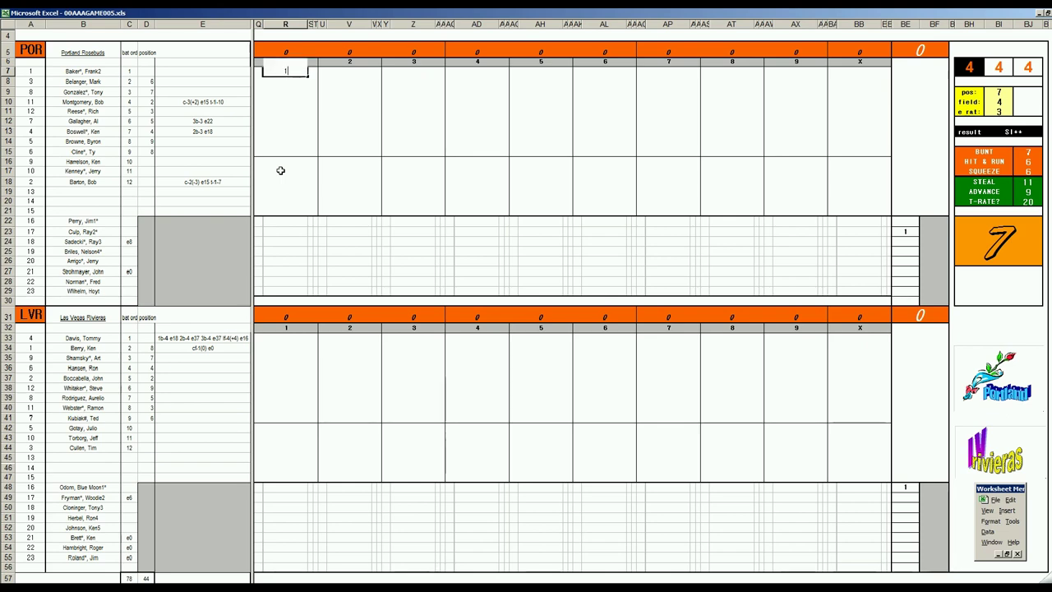
pyautogui.press('Return')
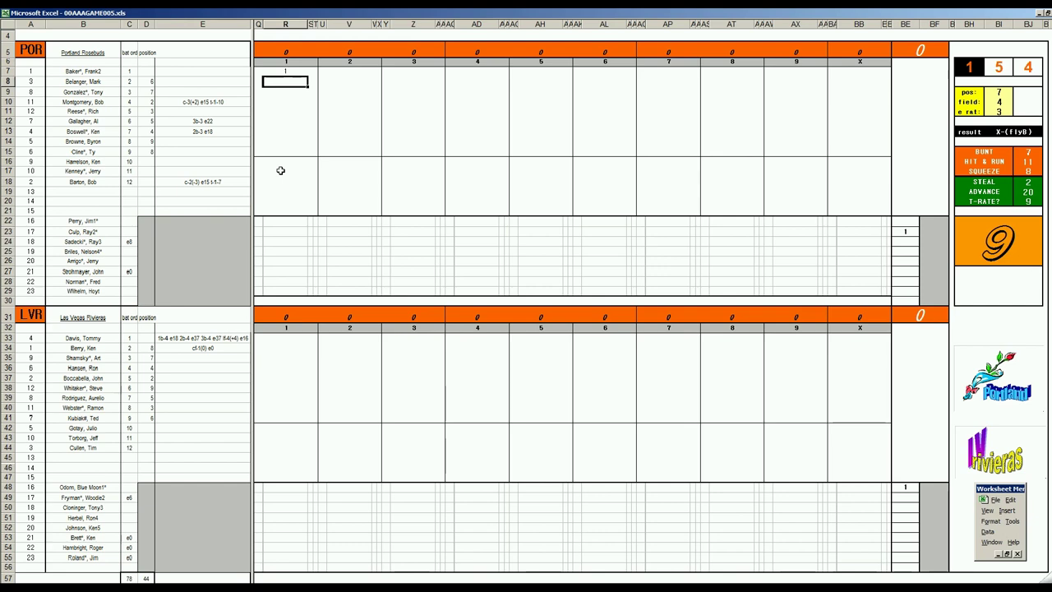
pyautogui.write('8')
pyautogui.press('Return')
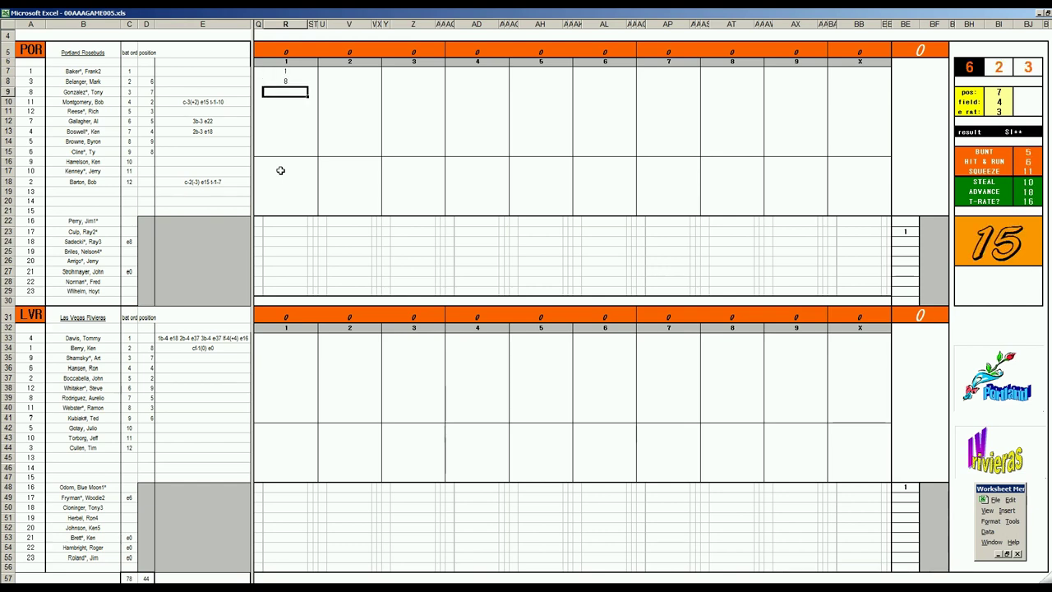
# - Set the fielding lookup to position 6, field 2 and error rating 19
pyautogui.press('Tab')
pyautogui.write('6')
pyautogui.press('Return')
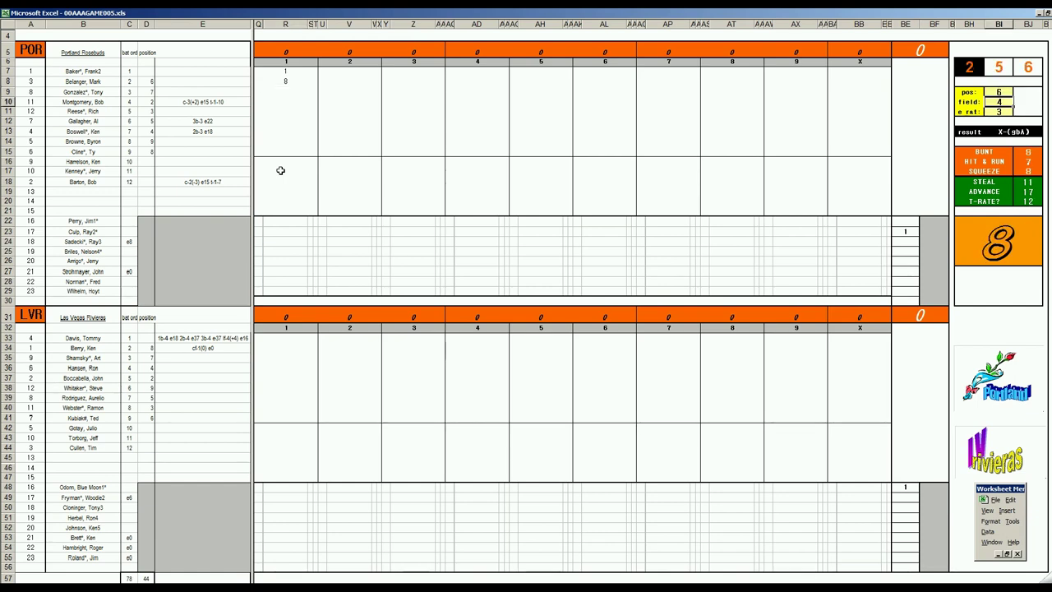
pyautogui.write('2')
pyautogui.press('Return')
pyautogui.write('19')
pyautogui.press('Return')
# - Record #63 in R9 as the third Portland batter's first-inning result
pyautogui.click(285, 92)
pyautogui.write('g63')
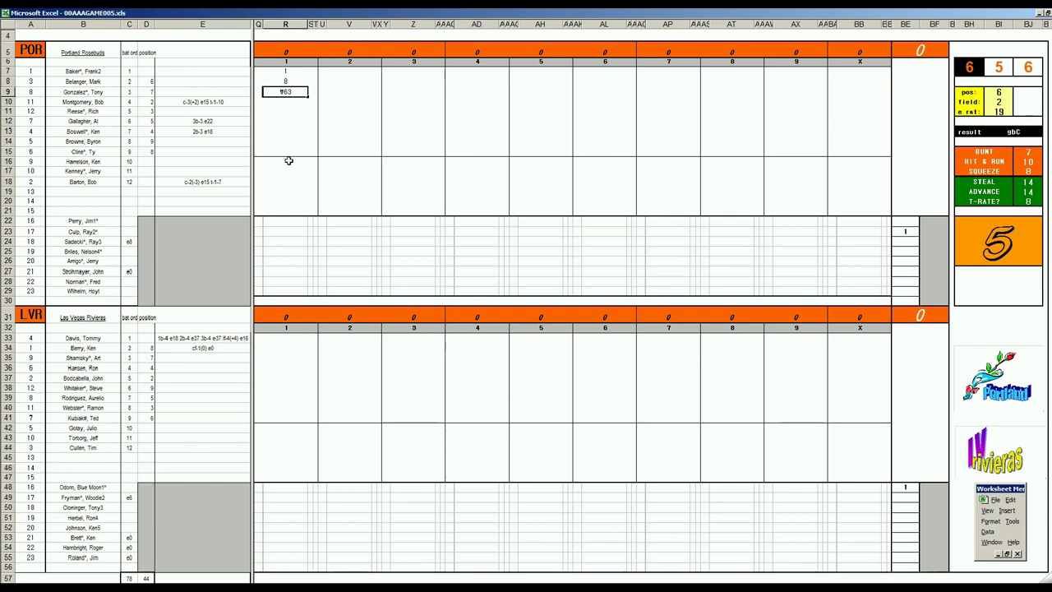
pyautogui.press('Return')
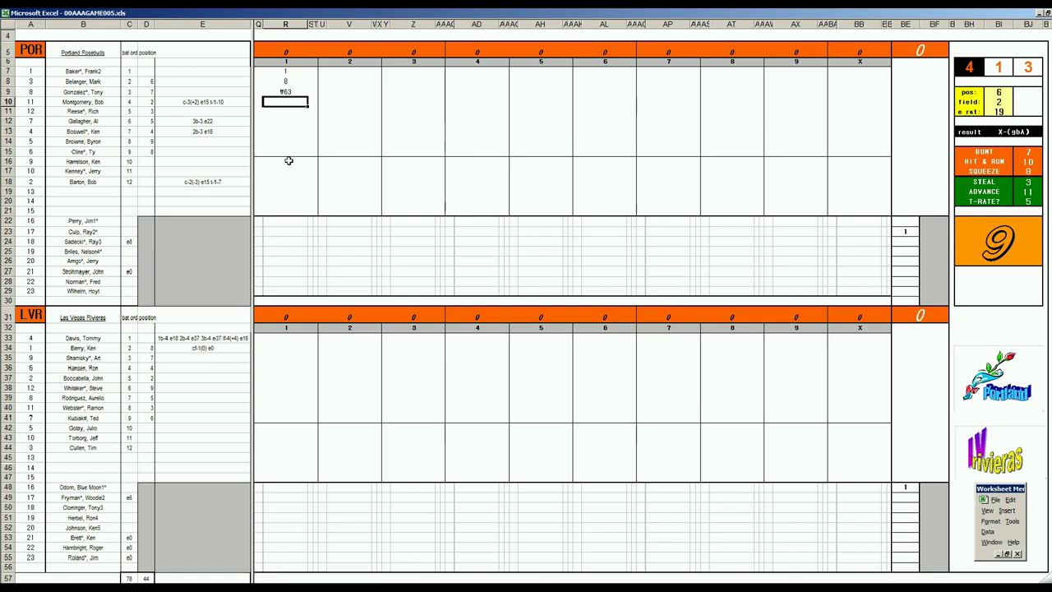
# - Record 1 in R10 for Portland's fourth batter and mark the runs scored by the first two batters in column Q
pyautogui.write('1')
pyautogui.hotkey('ctrl', 'Return')
pyautogui.press('Left')
pyautogui.press('Up')
pyautogui.press('Up')
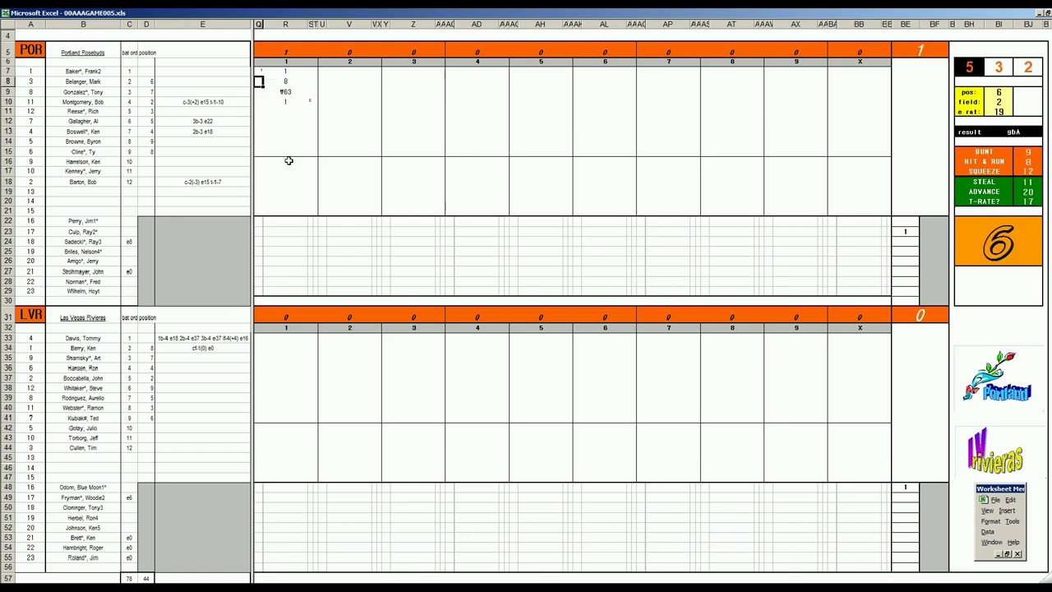
pyautogui.write('1')
pyautogui.hotkey('ctrl', 'Return')
# - Record 8 in both R11 and R12 for Portland's fifth and sixth batters in the first inning
pyautogui.press('Right')
pyautogui.press('Down')
pyautogui.press('Down')
pyautogui.press('Down')
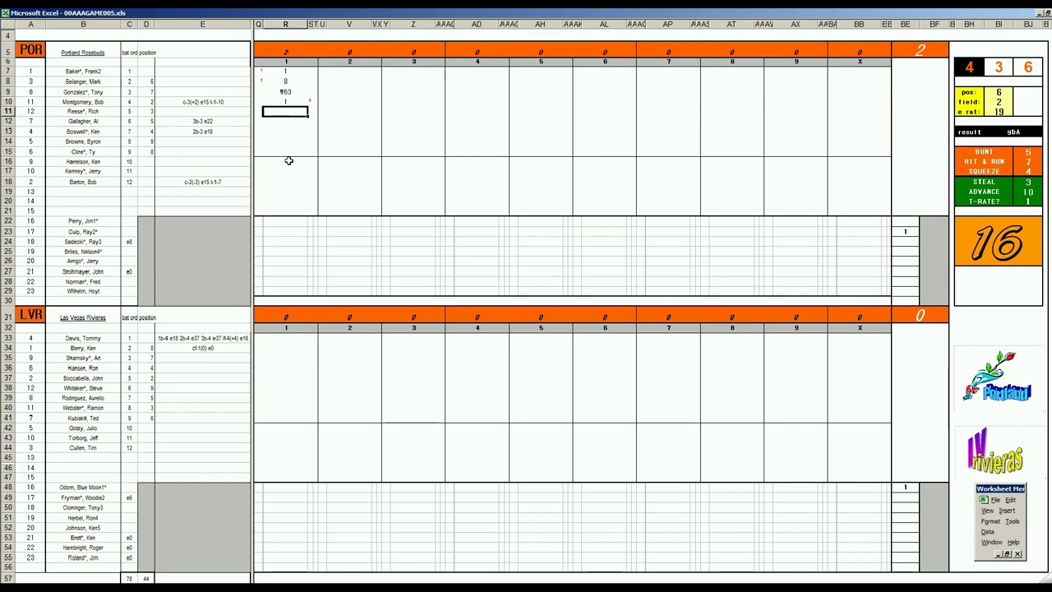
pyautogui.write('8')
pyautogui.press('Return')
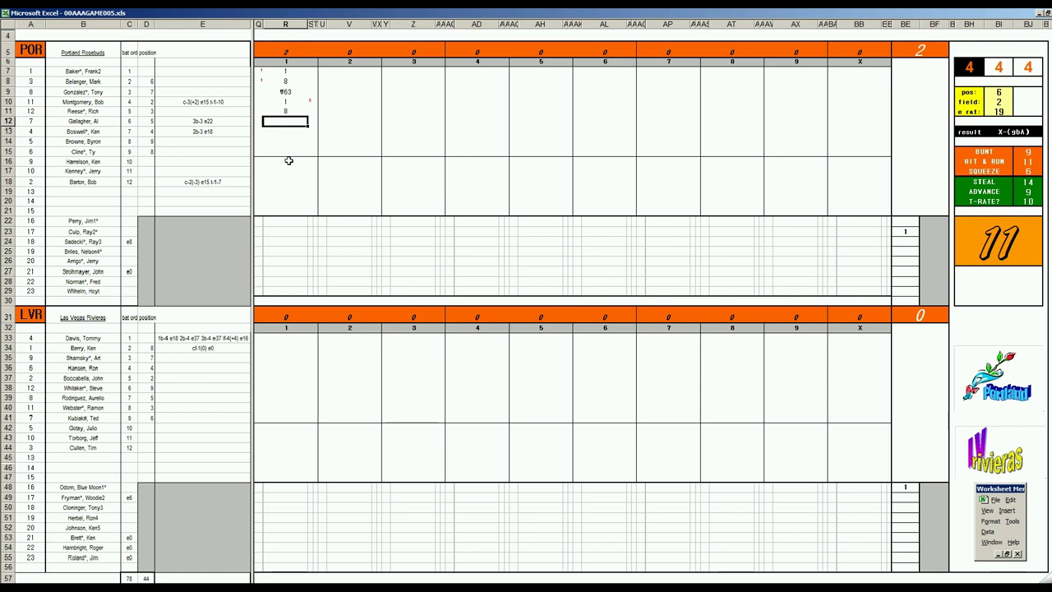
pyautogui.write('8')
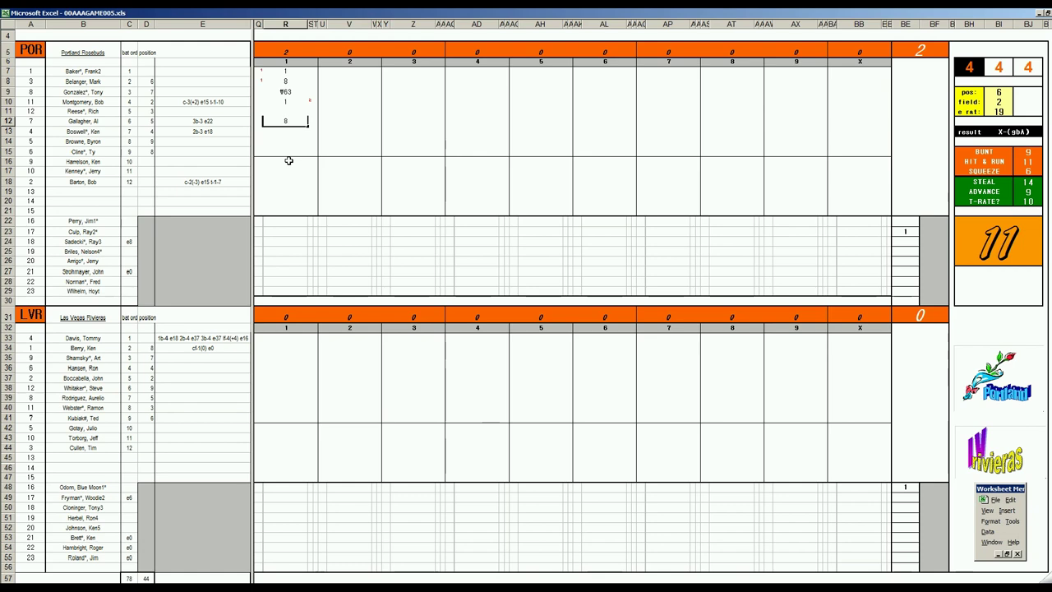
pyautogui.press('Return')
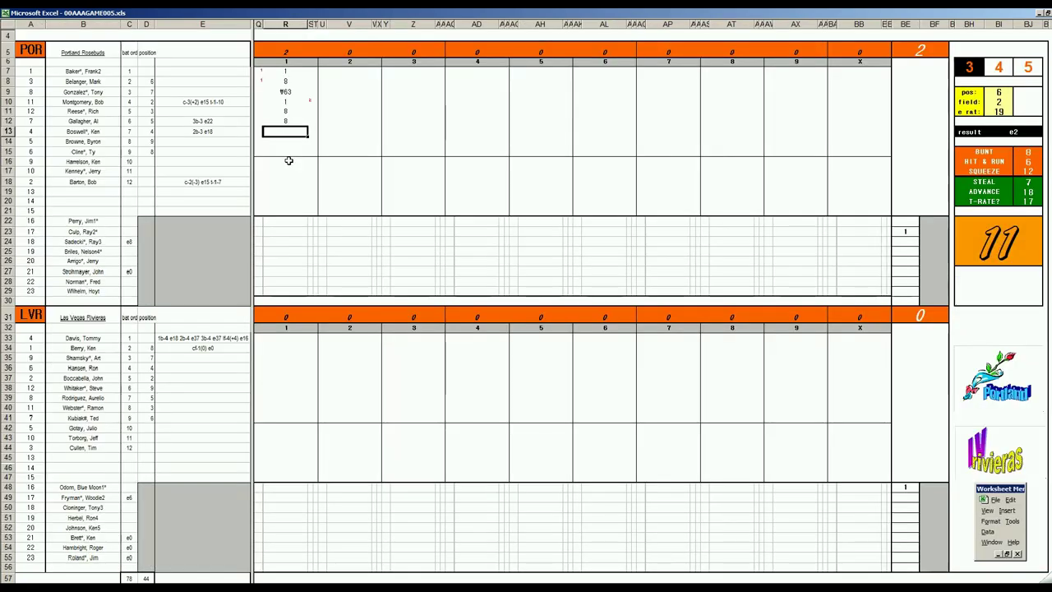
# - Record 1 in R13 for Portland's seventh batter and mark the fourth batter's run in Q10
pyautogui.write('1')
pyautogui.press('Return')
pyautogui.press('Up')
pyautogui.press('Up')
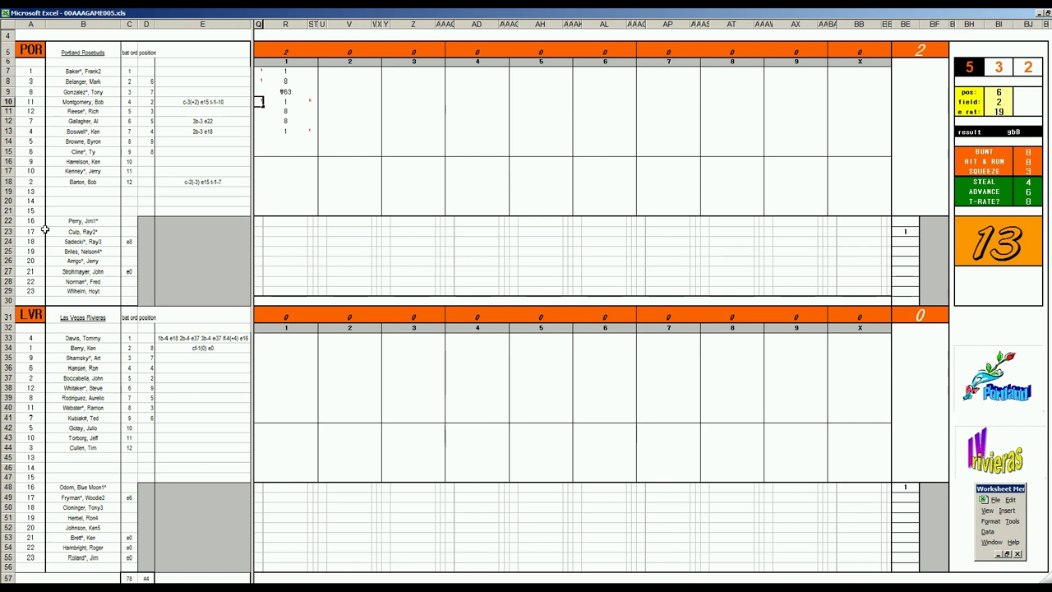
pyautogui.write('1')
pyautogui.click(286, 140)
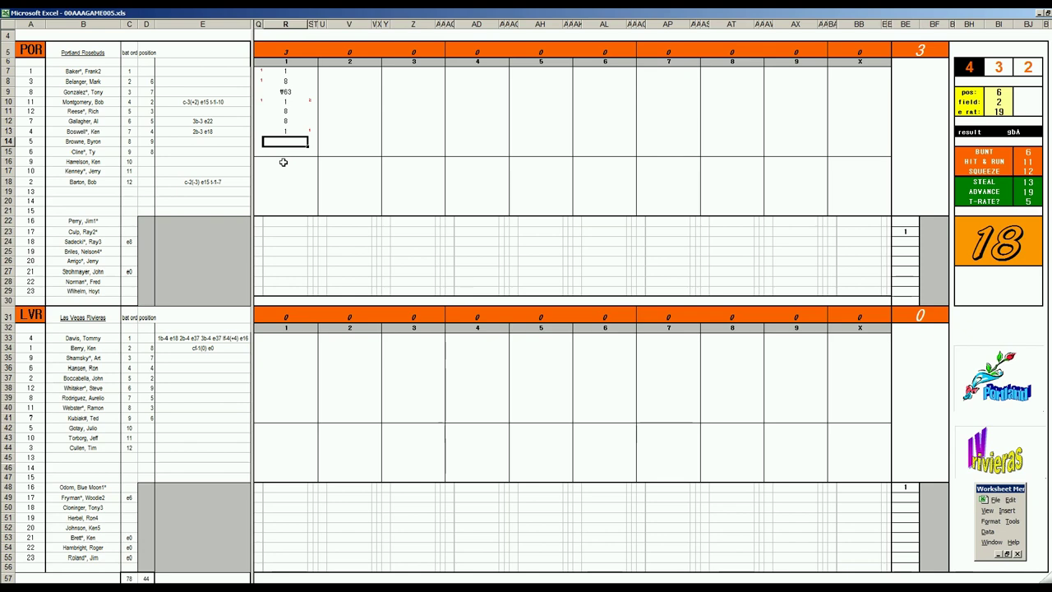
# - Record 1 in R14 for Portland's eighth batter and mark the fifth batter's run in Q11
pyautogui.write('1')
pyautogui.press('Return')
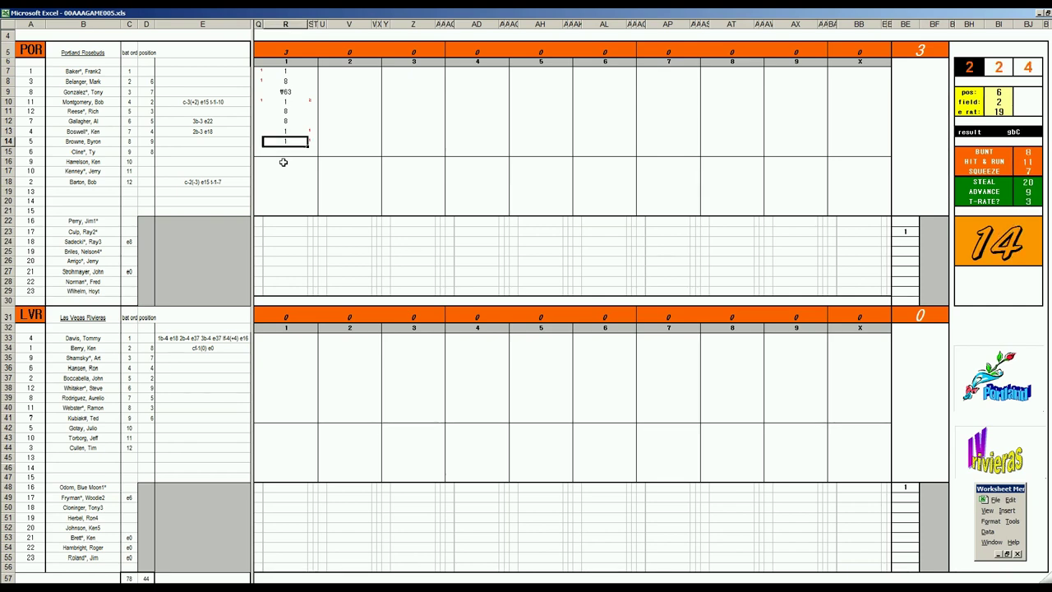
pyautogui.press('Up')
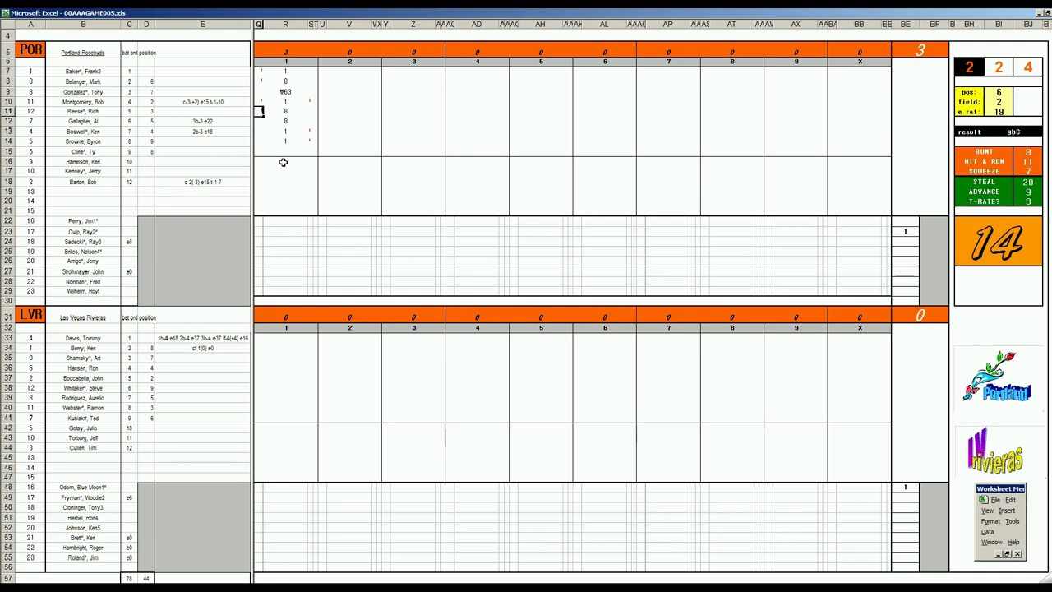
# - Record #63 in R15 for Portland's ninth batter and mark the sixth batter's run in Q12
pyautogui.click(287, 152)
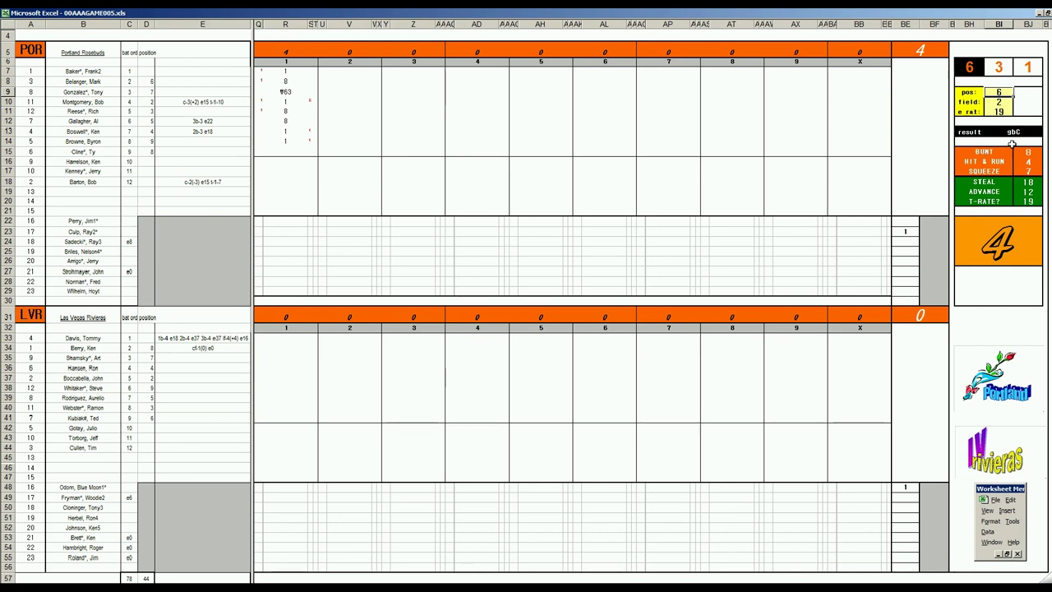
pyautogui.click(284, 153)
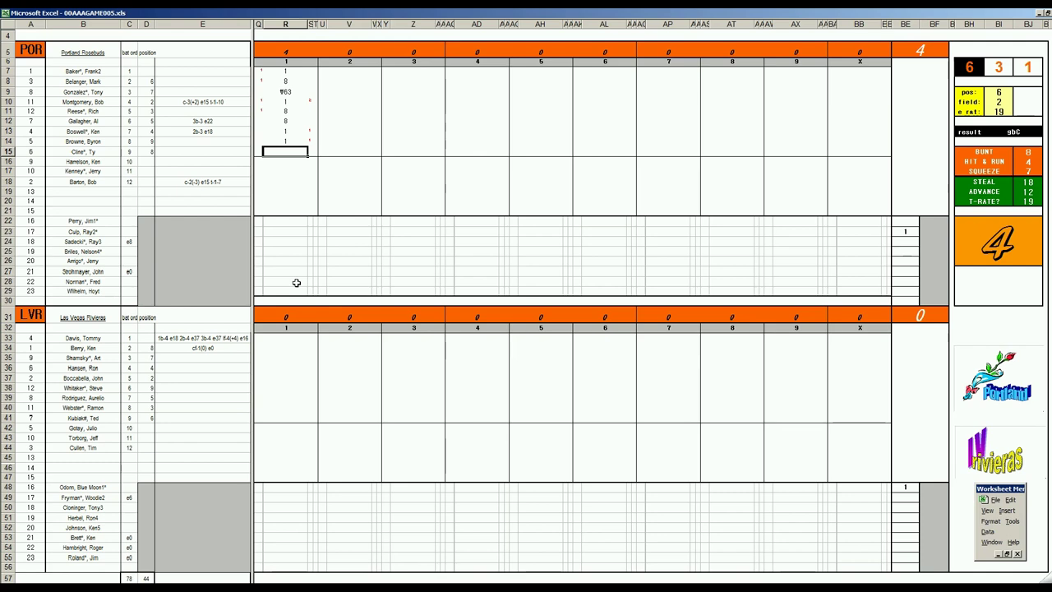
pyautogui.write('#63')
pyautogui.press('Return')
pyautogui.press('Up')
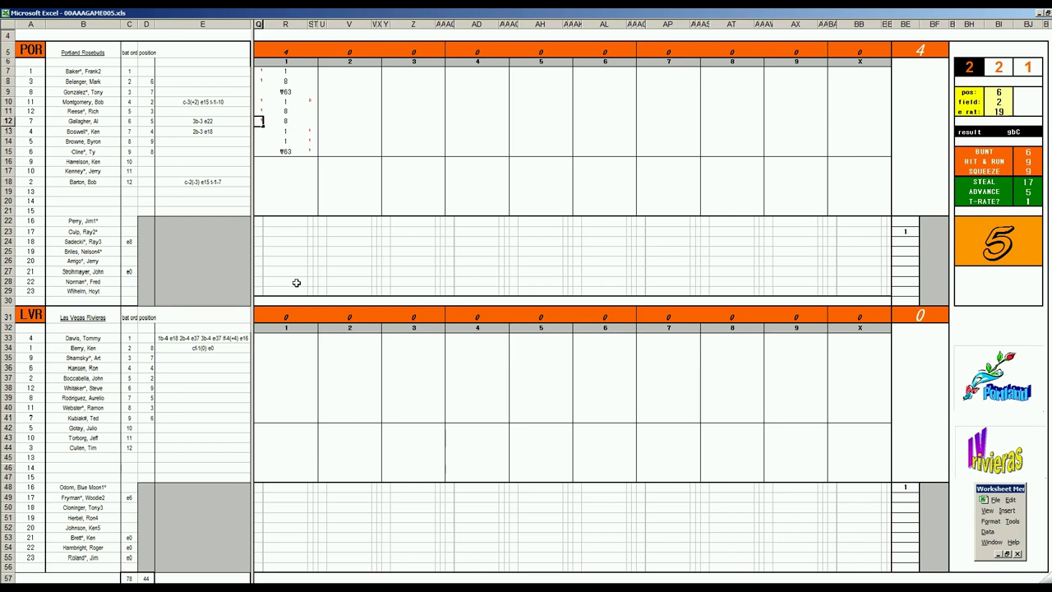
# - Record k in V7 for Portland's leadoff batter and 3 in R33 for Las Vegas's leadoff batter
pyautogui.click(348, 72)
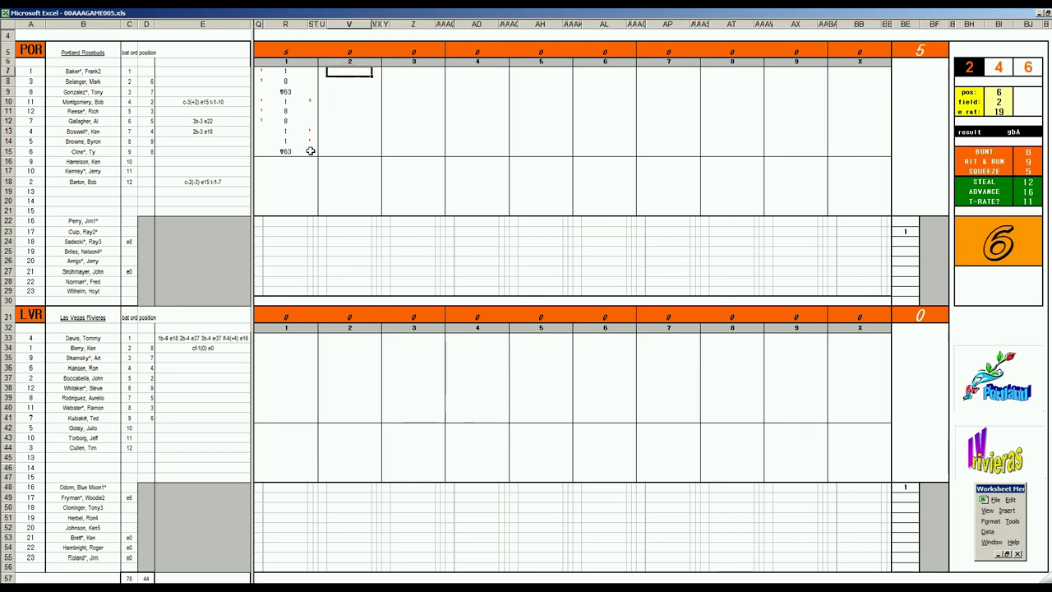
pyautogui.write('k')
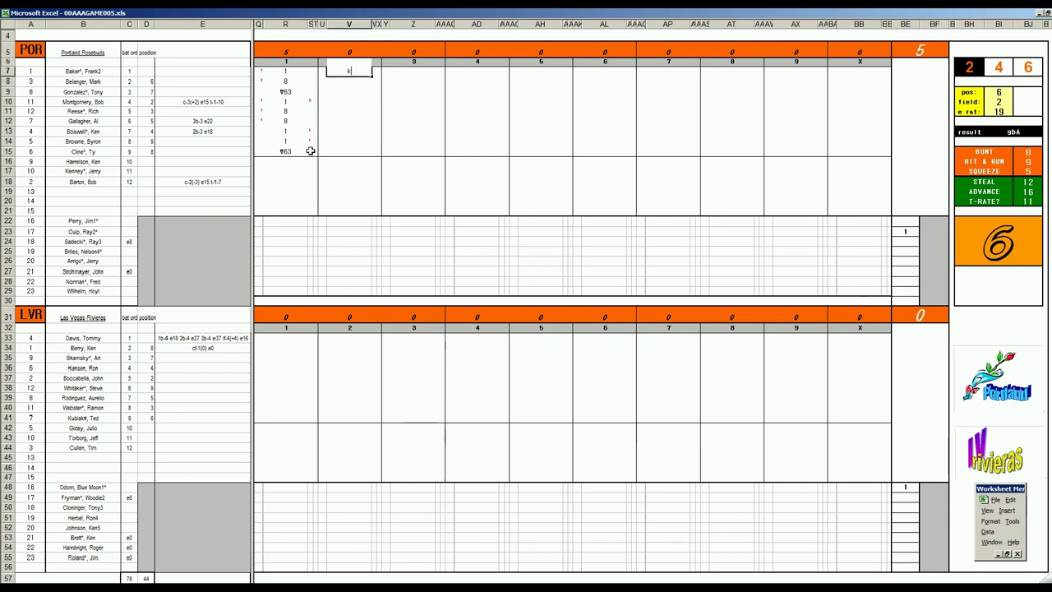
pyautogui.click(279, 338)
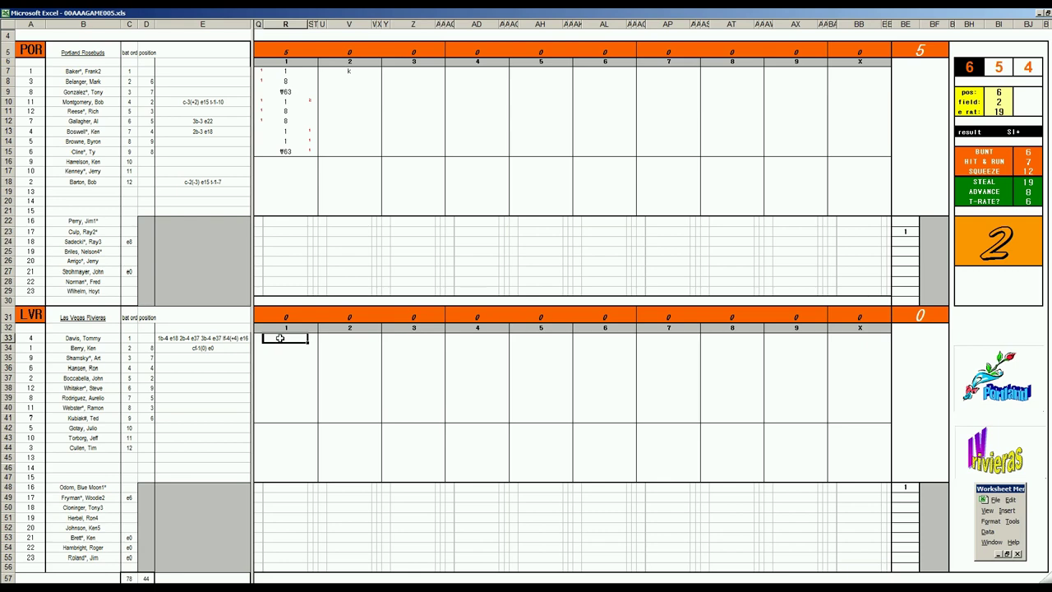
pyautogui.write('3')
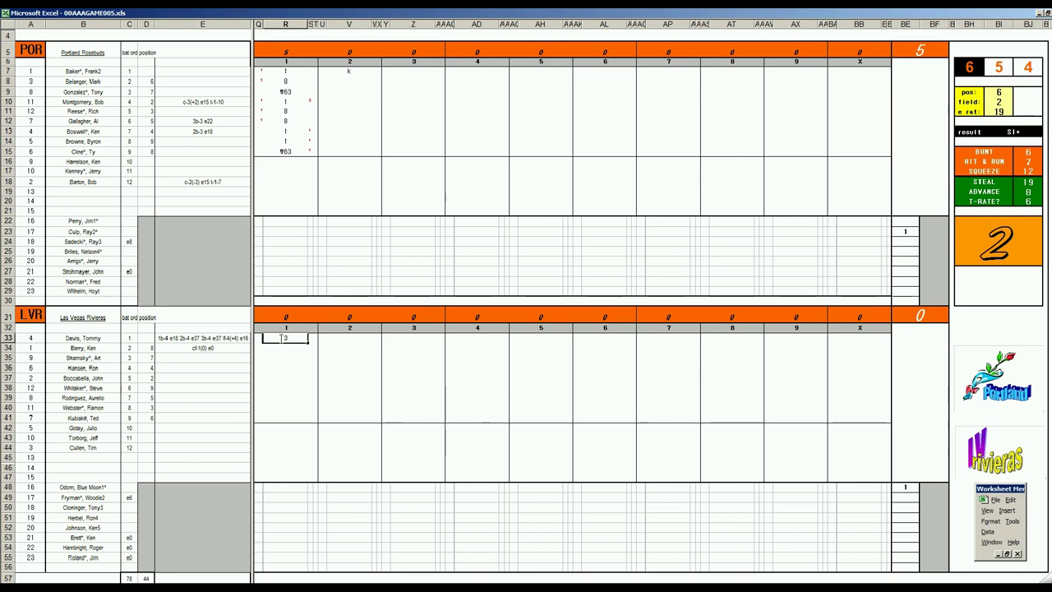
pyautogui.press('Return')
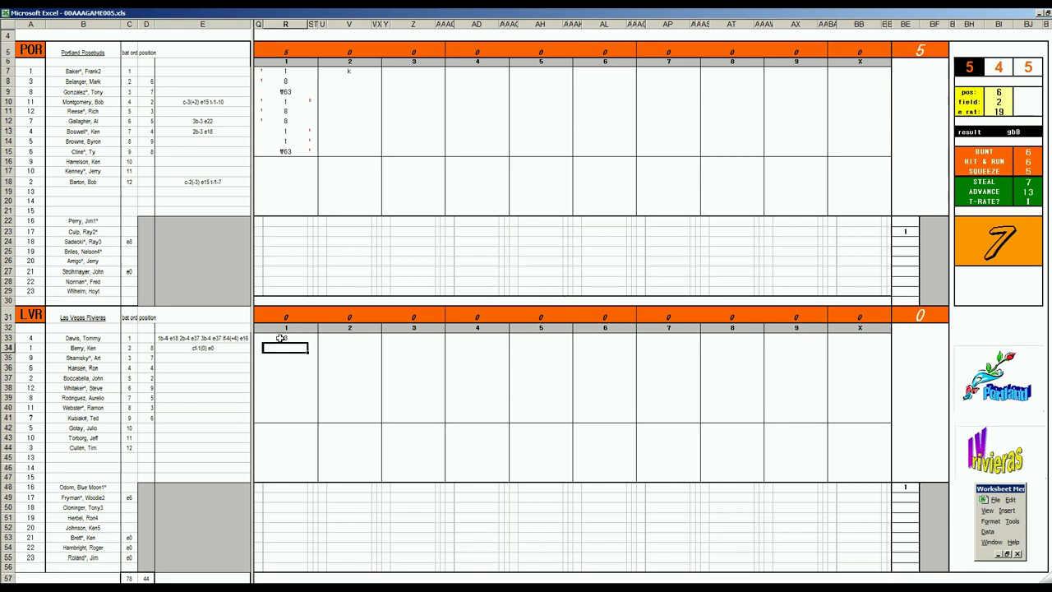
# - Record 9 in R34 for Las Vegas's second batter and mark the leadoff batter's run in Q33
pyautogui.write('9')
pyautogui.press('Return')
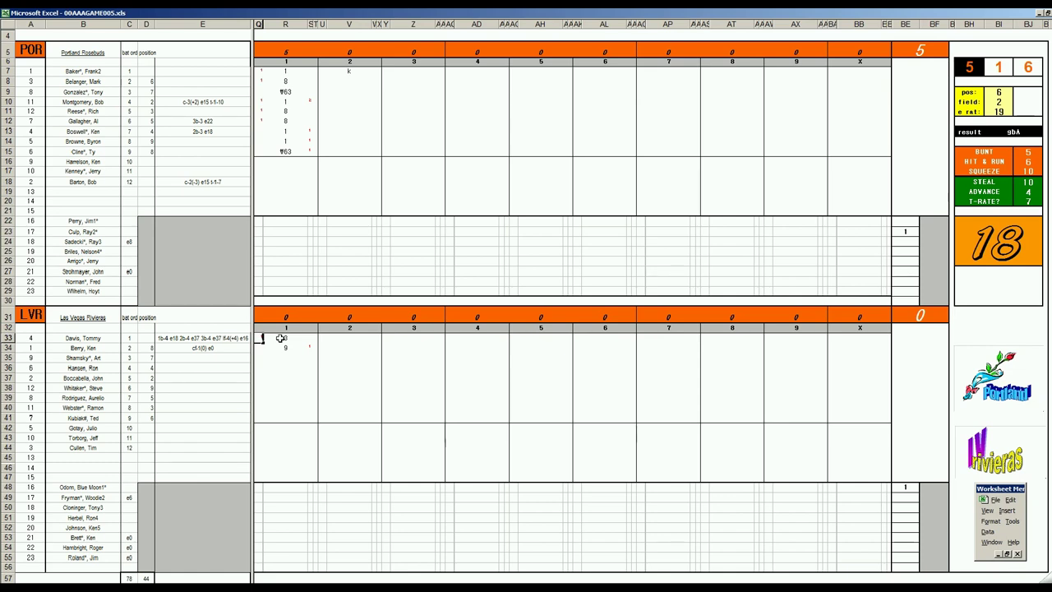
pyautogui.write('1')
pyautogui.press('Return')
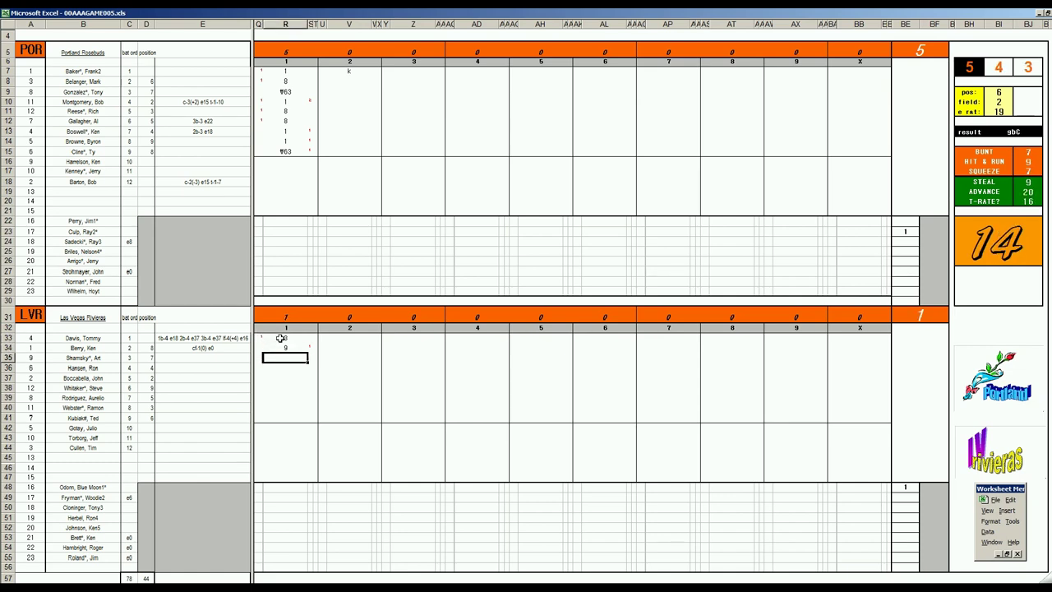
# - Record 1 in both R35 and R36 for Las Vegas's third and fourth batters in the first inning
pyautogui.write('1')
pyautogui.press('Return')
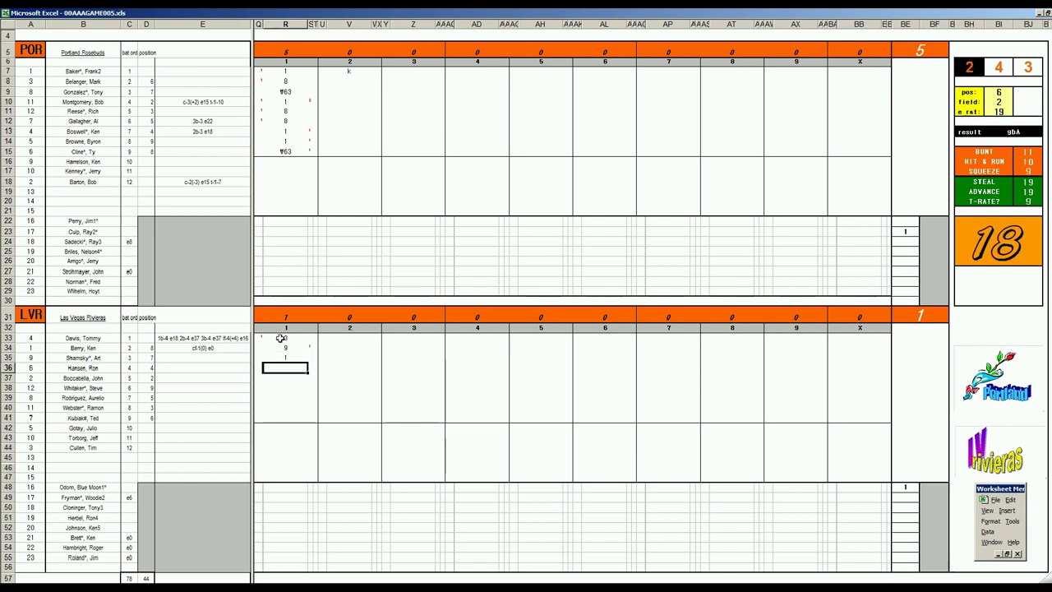
pyautogui.write('1')
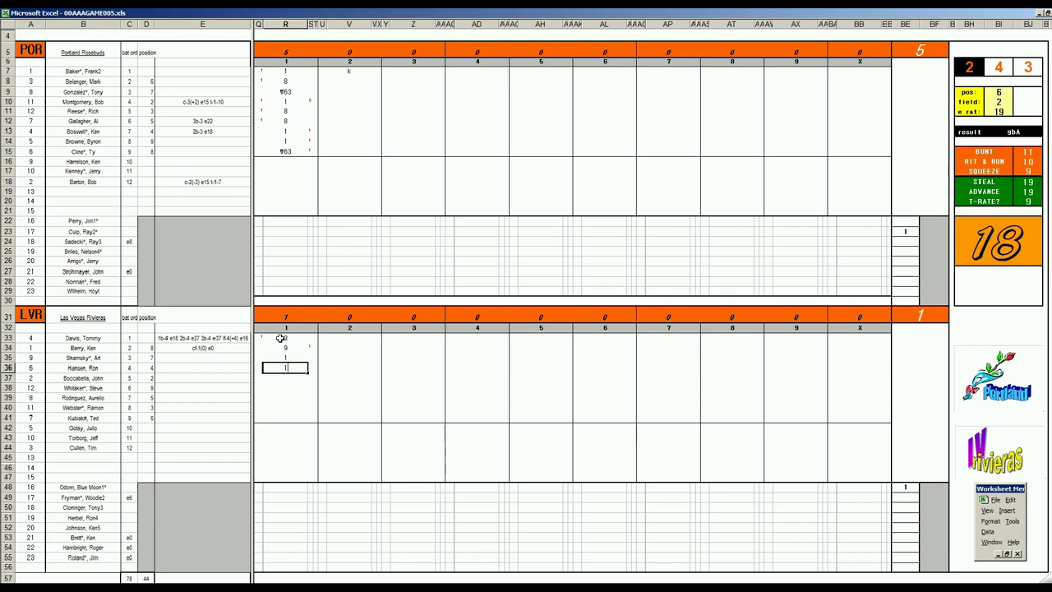
pyautogui.press('Return')
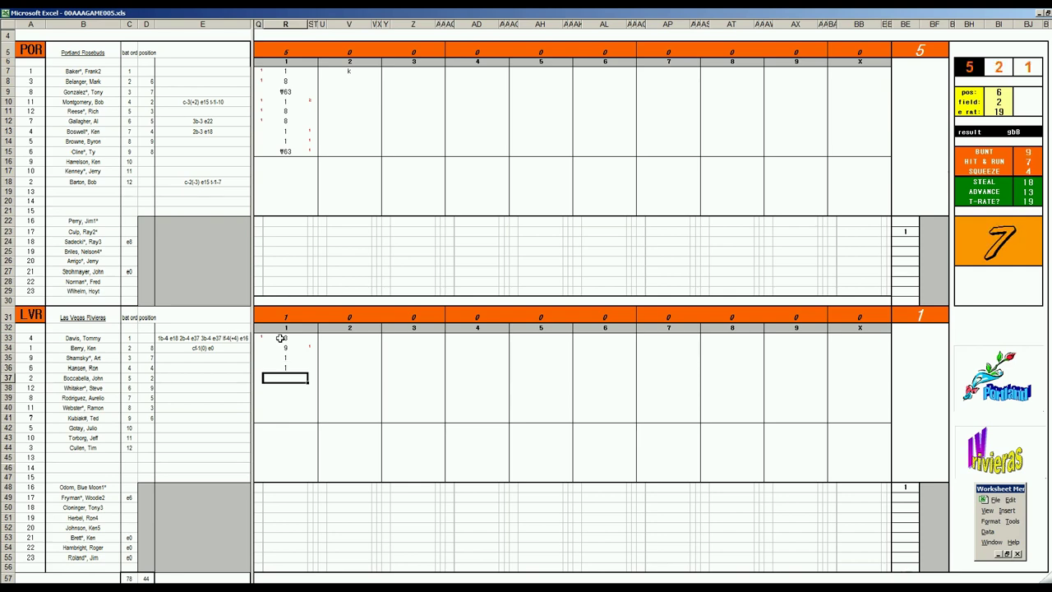
# - Set the fielding lookup to position 7, field rating 3 and error rating 14
pyautogui.hotkey('ctrl', 'r')
pyautogui.hotkey('ctrl', 'r')
pyautogui.hotkey('ctrl', 'r')
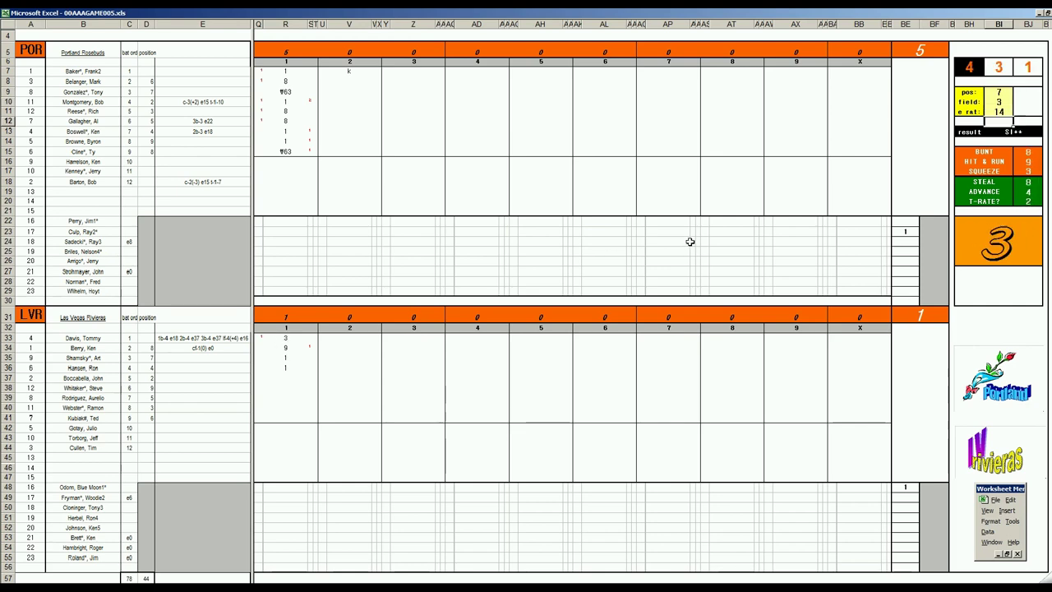
# - Record 1 in R37 for Las Vegas's fifth batter and mark the third batter's run in Q35
pyautogui.click(289, 376)
pyautogui.write('1')
pyautogui.press('Return')
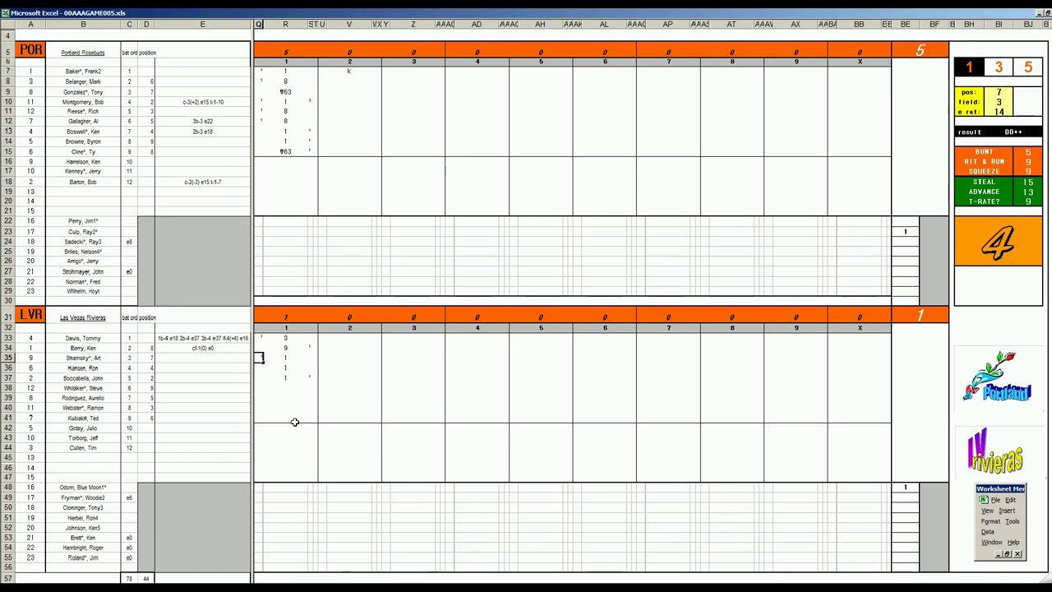
pyautogui.write('1')
pyautogui.press('Return')
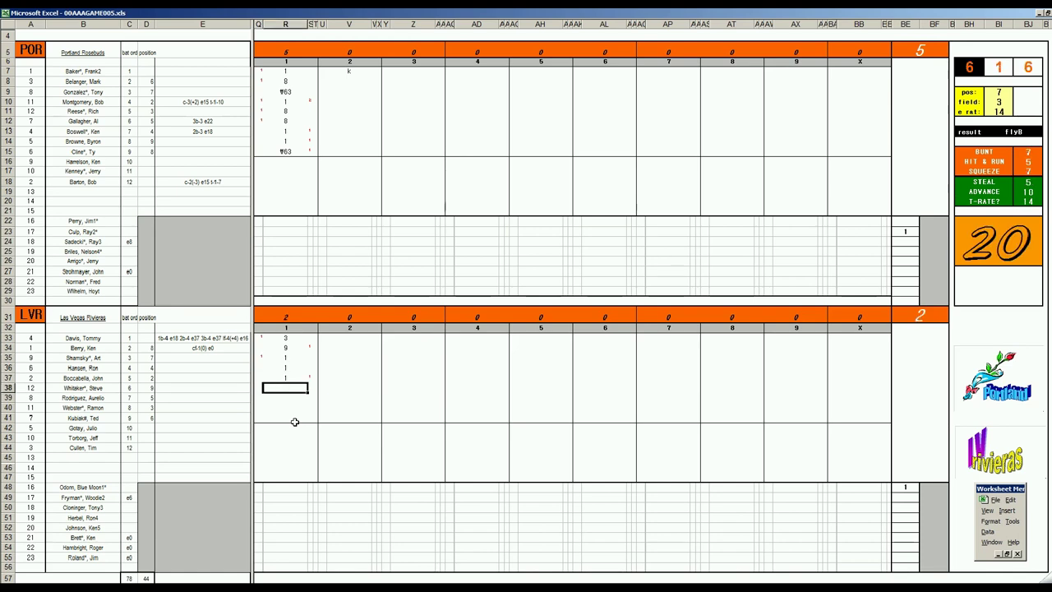
# - Record k in R38 and #43 in R39 for Las Vegas's sixth and seventh batters in the first inning
pyautogui.write('k')
pyautogui.press('Return')
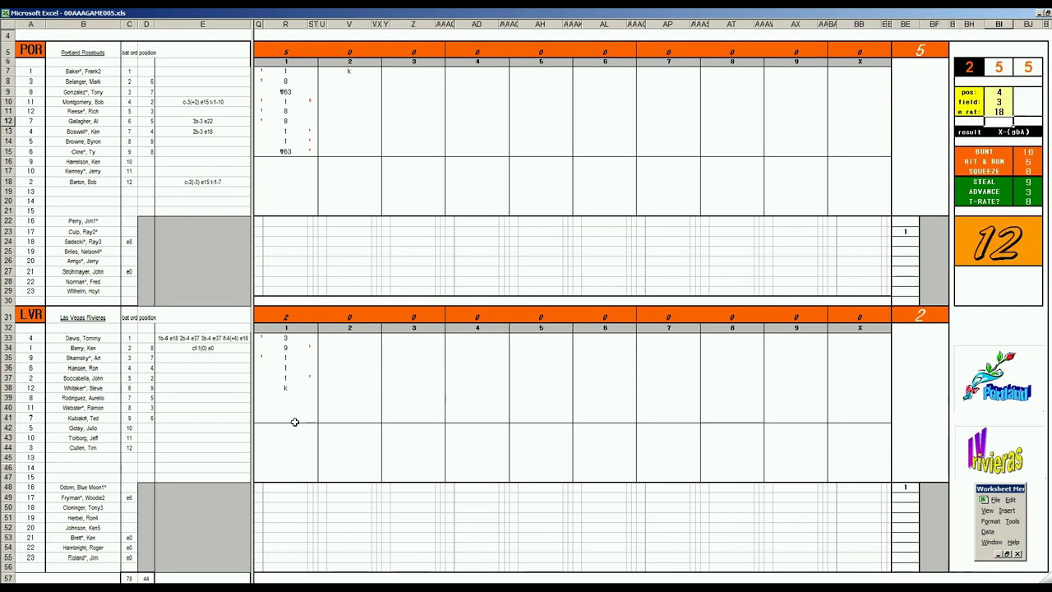
pyautogui.click(287, 396)
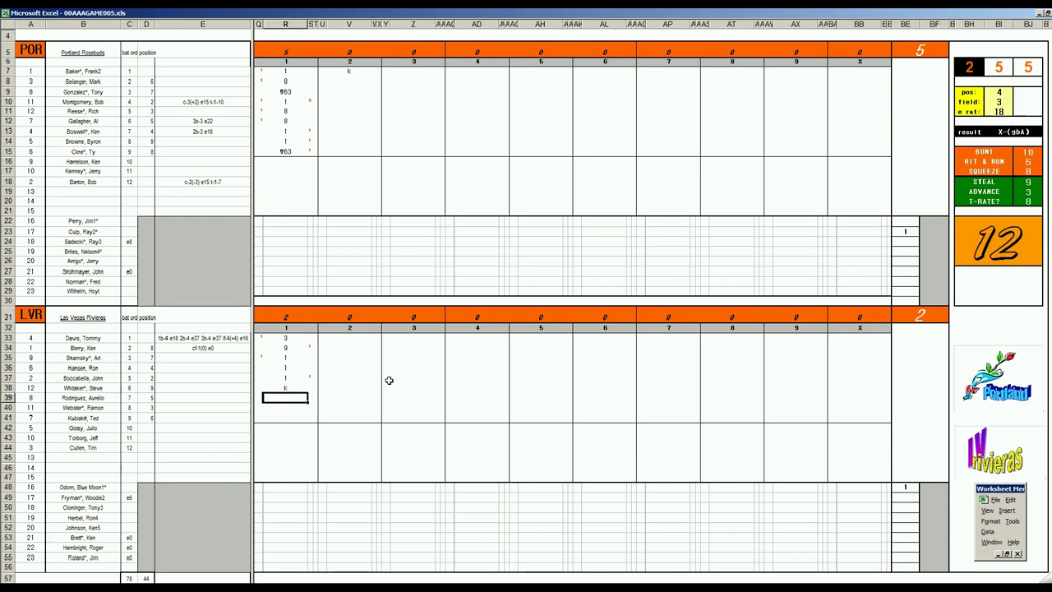
pyautogui.write('#43')
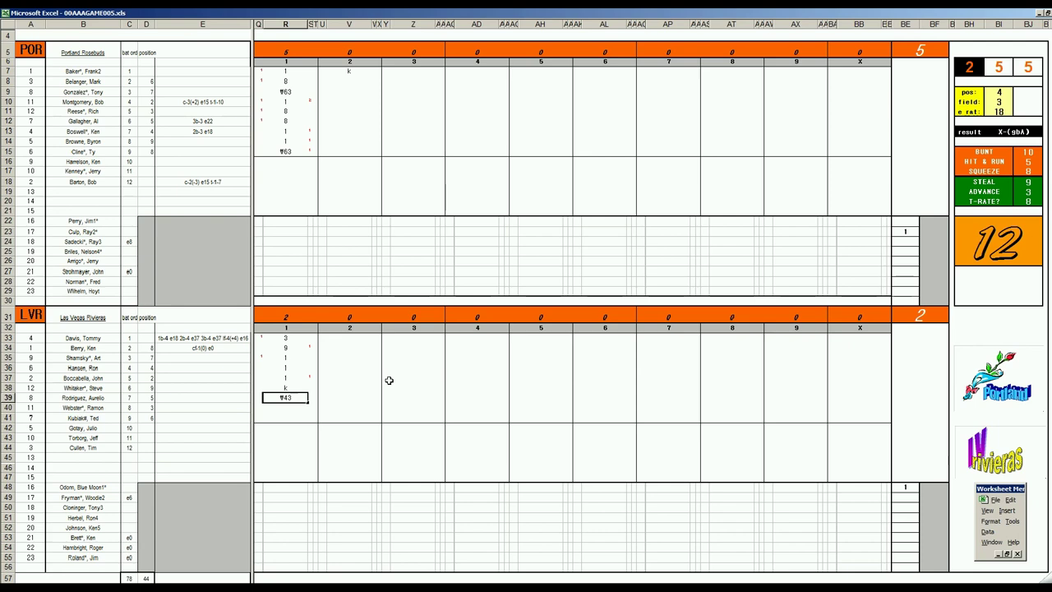
# - Record #8, #43, 1 and k in V8 through V11 for Portland's second to fifth batters in the second inning
pyautogui.click(346, 82)
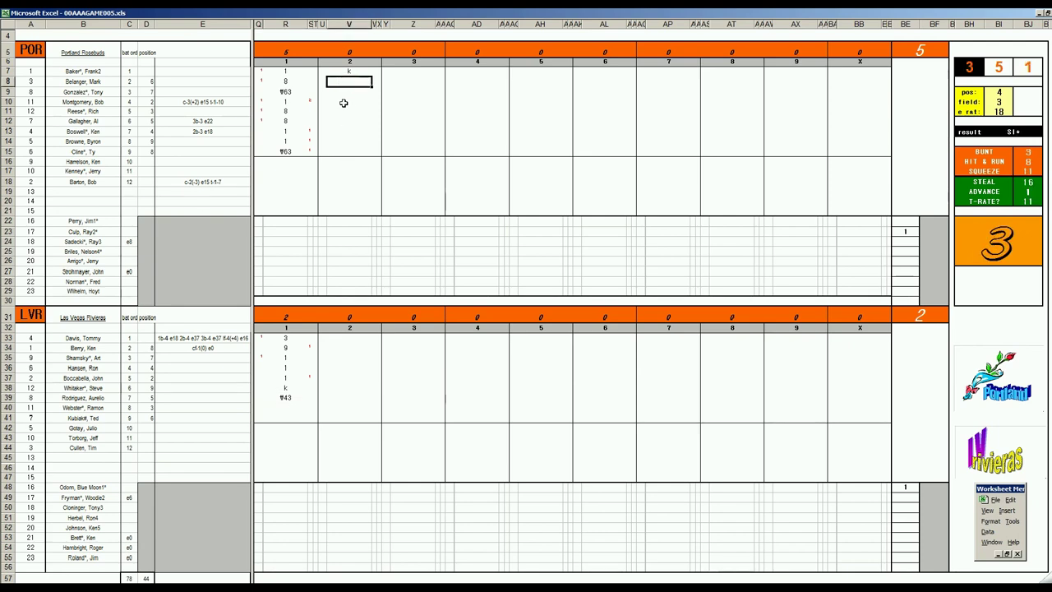
pyautogui.write('#8')
pyautogui.press('Return')
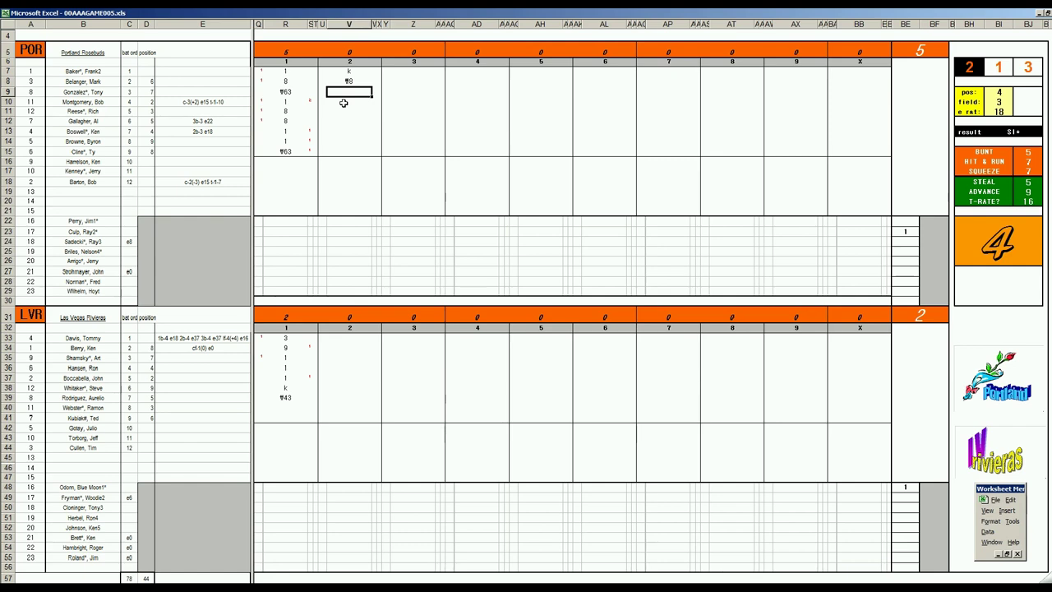
pyautogui.write('#43')
pyautogui.press('Return')
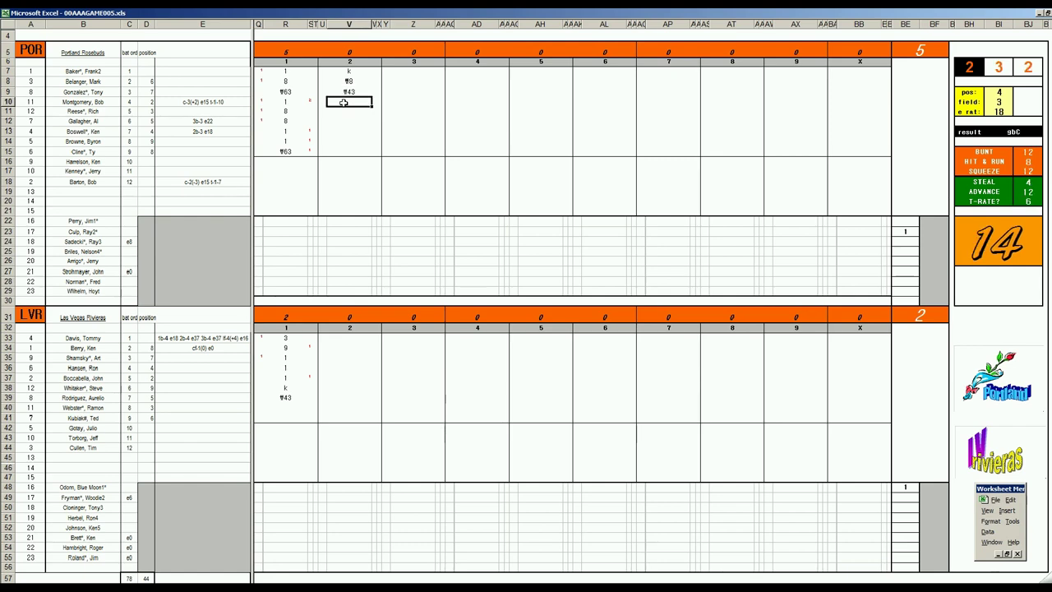
pyautogui.write('1')
pyautogui.press('Return')
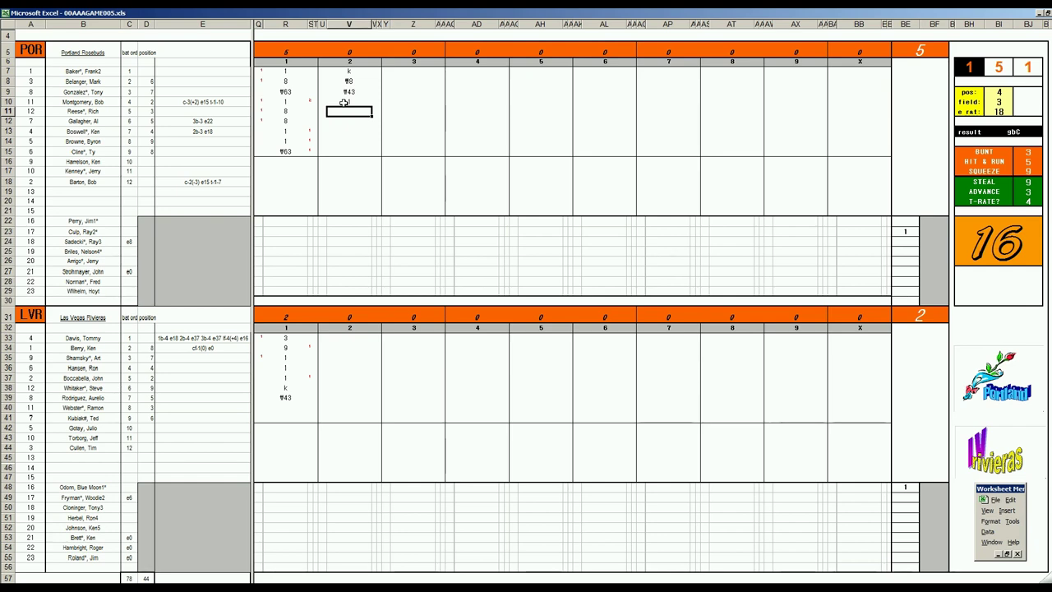
pyautogui.write('k')
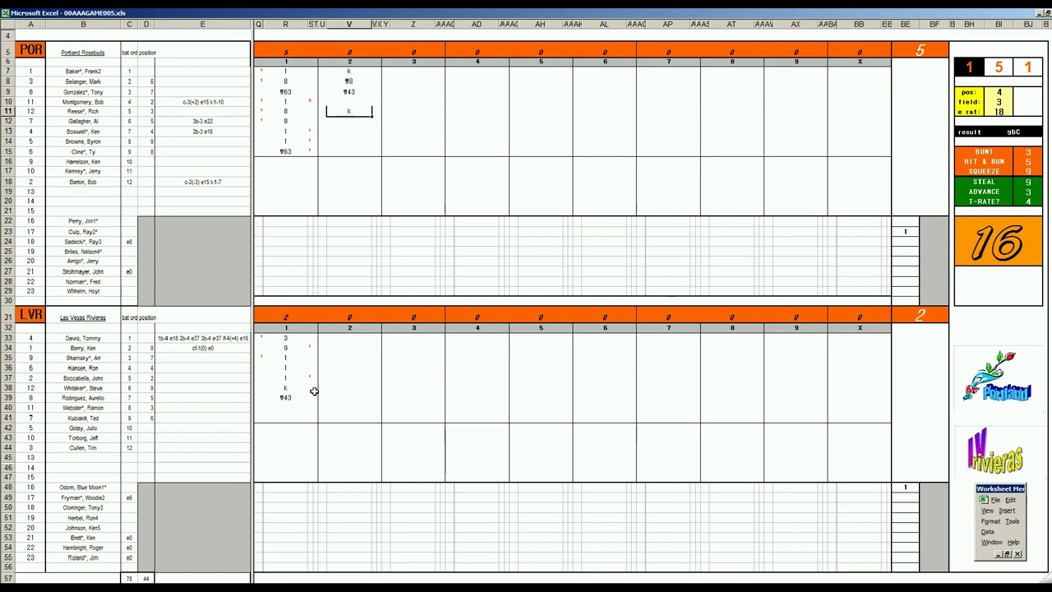
# - Record Las Vegas's second-inning results: #4 in V40, #33 in V41 and k for the leadoff batter in V33
pyautogui.click(349, 408)
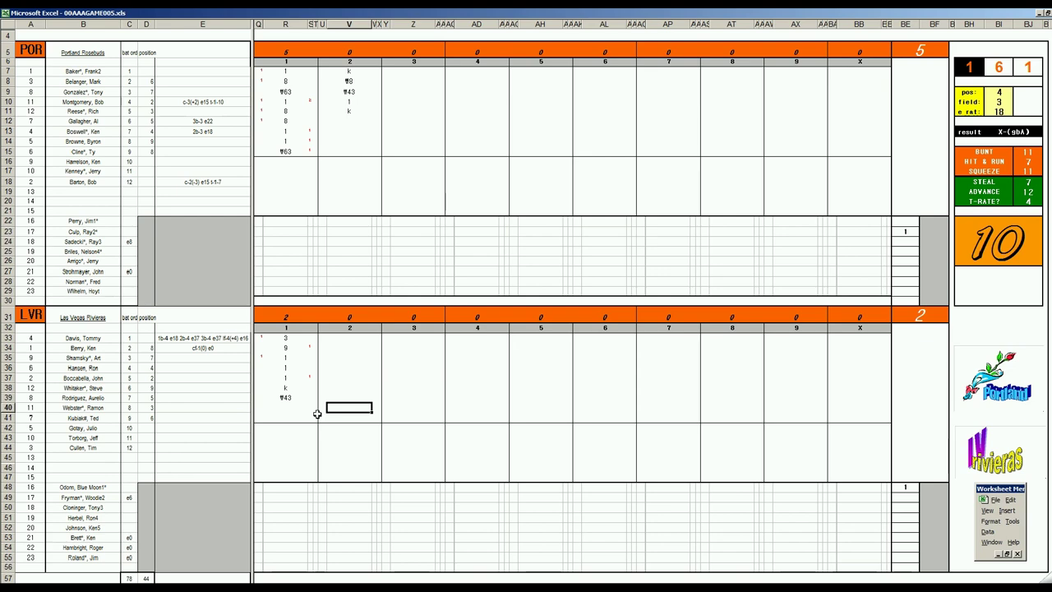
pyautogui.write('¶4')
pyautogui.press('Return')
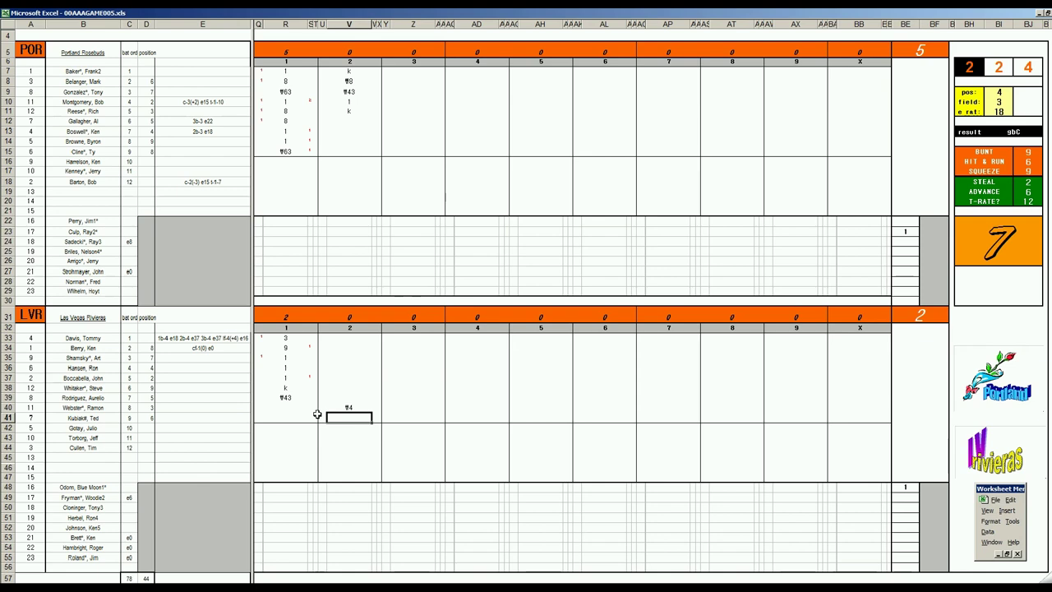
pyautogui.write('¶33')
pyautogui.press('Up')
pyautogui.press('Up')
pyautogui.press('Up')
pyautogui.press('Up')
pyautogui.press('Up')
pyautogui.press('Up')
pyautogui.press('Up')
pyautogui.press('Up')
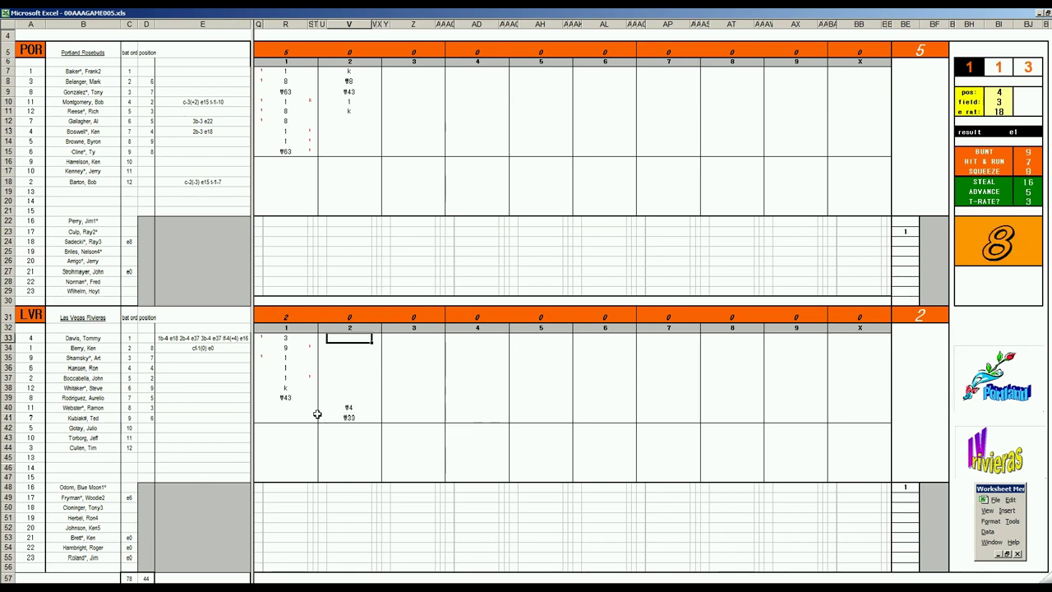
pyautogui.write('k')
# - Record #8, 2, #9 and #4 in Z12 through Z15 for Portland's sixth to ninth batters in the third inning
pyautogui.click(408, 120)
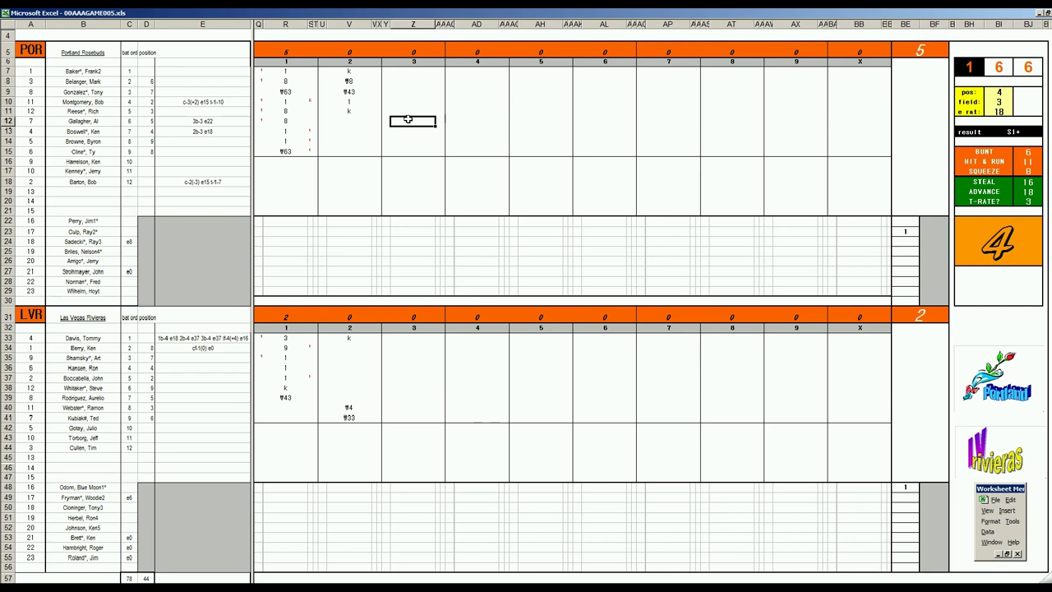
pyautogui.write('#8')
pyautogui.press('Return')
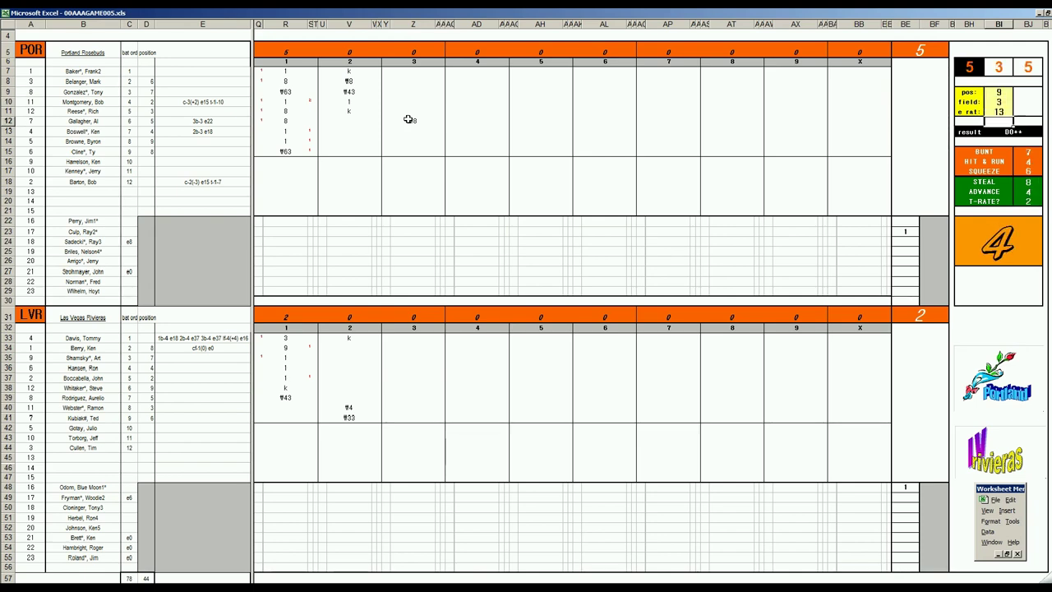
pyautogui.click(415, 132)
pyautogui.write('2')
pyautogui.press('Return')
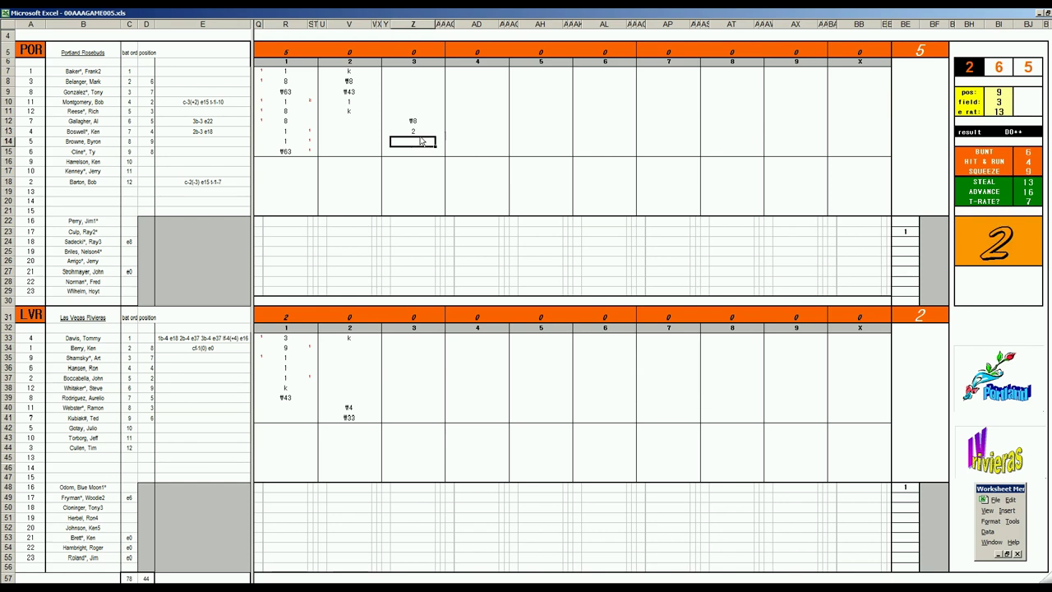
pyautogui.write('f9')
pyautogui.press('Return')
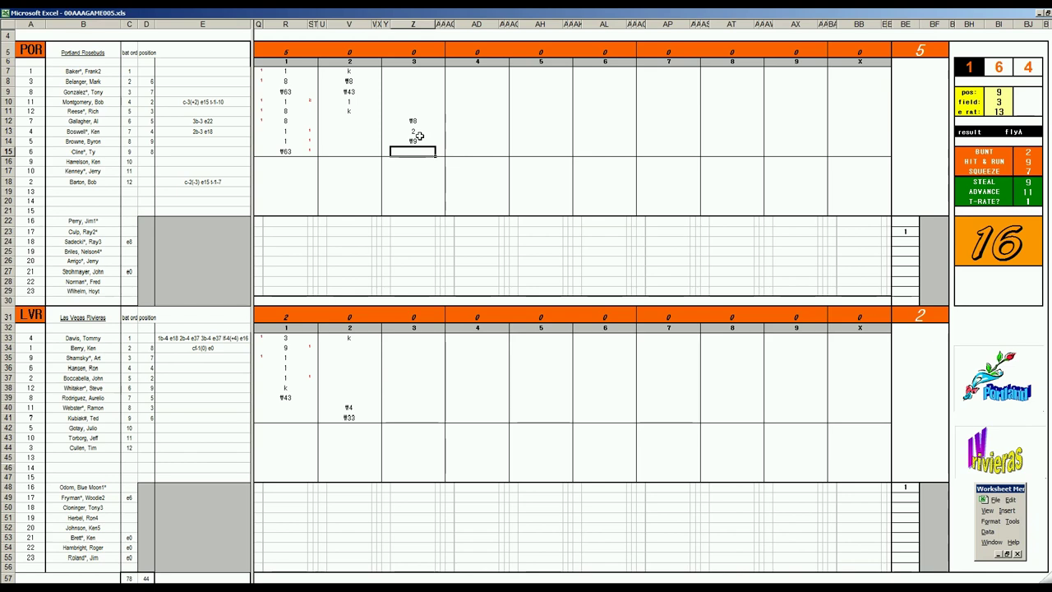
pyautogui.write('f4')
# - Record 1 in Z34 and #7 in Z35 for Las Vegas's second and third batters in the third inning
pyautogui.click(408, 348)
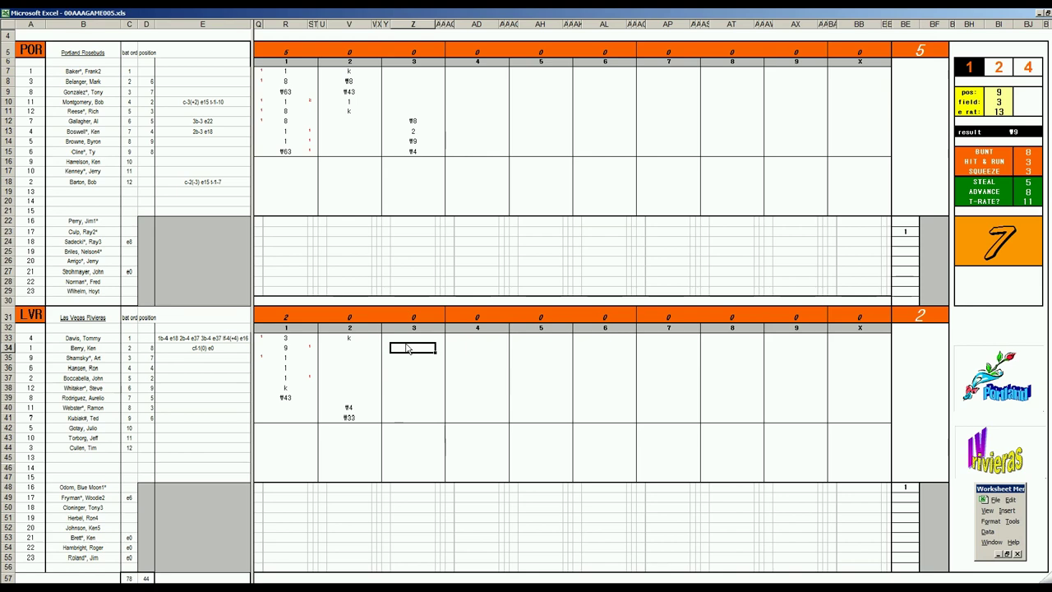
pyautogui.write('1')
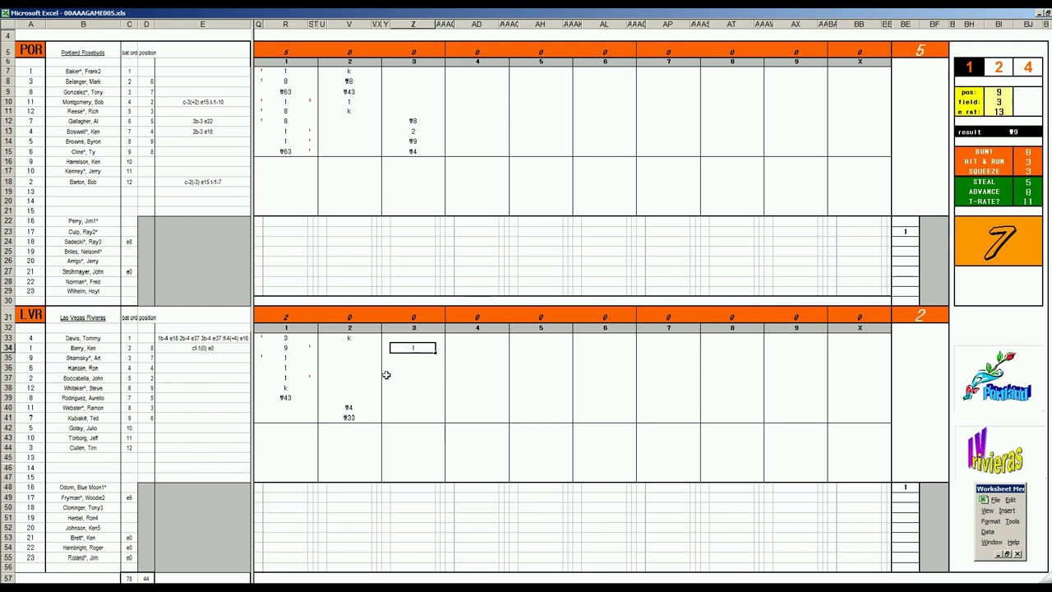
pyautogui.press('Return')
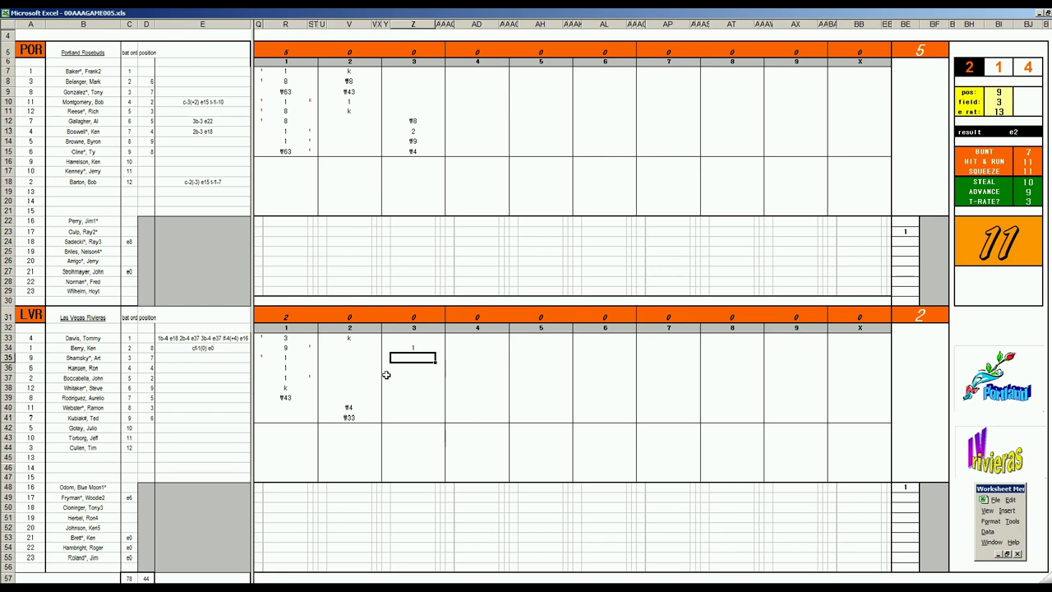
pyautogui.write('F7')
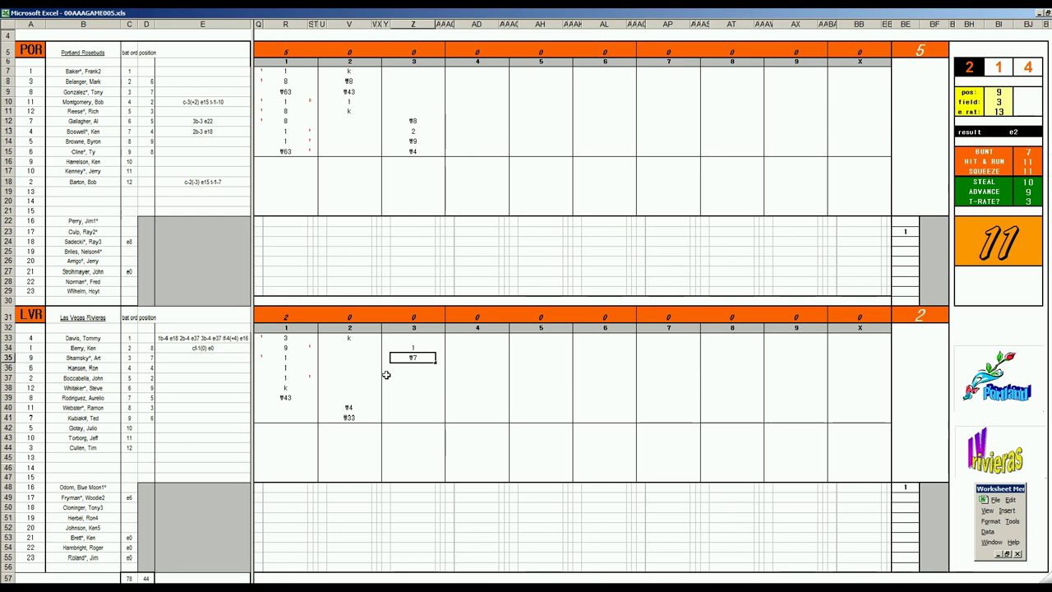
pyautogui.press('Return')
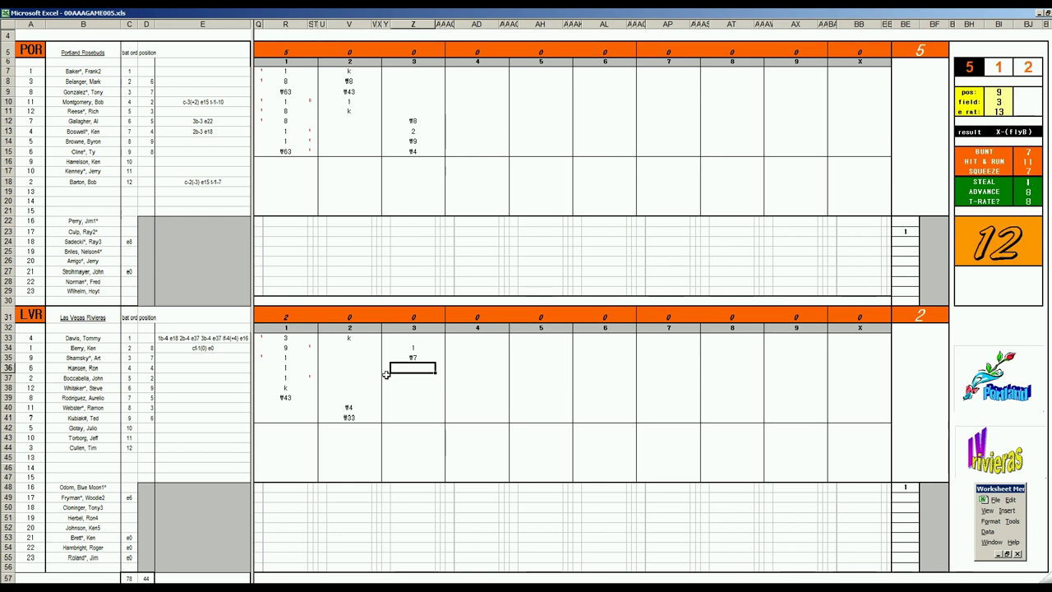
# - Set the fielding check to pos 7, field 3 and e rat 14, and record 2e7 in Z36 for Las Vegas's fourth batter
pyautogui.press('F9')
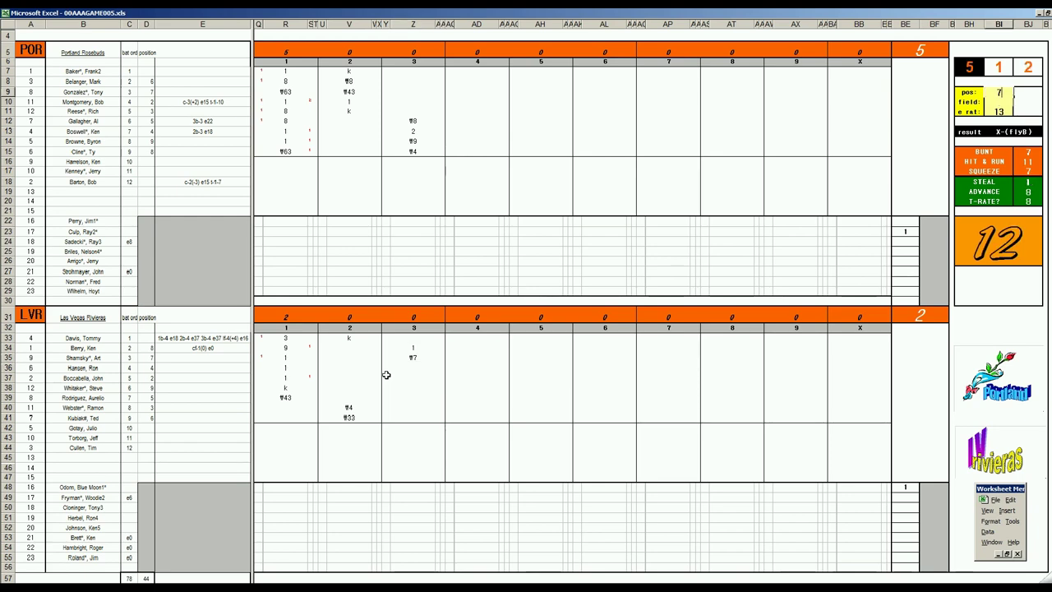
pyautogui.press('F9')
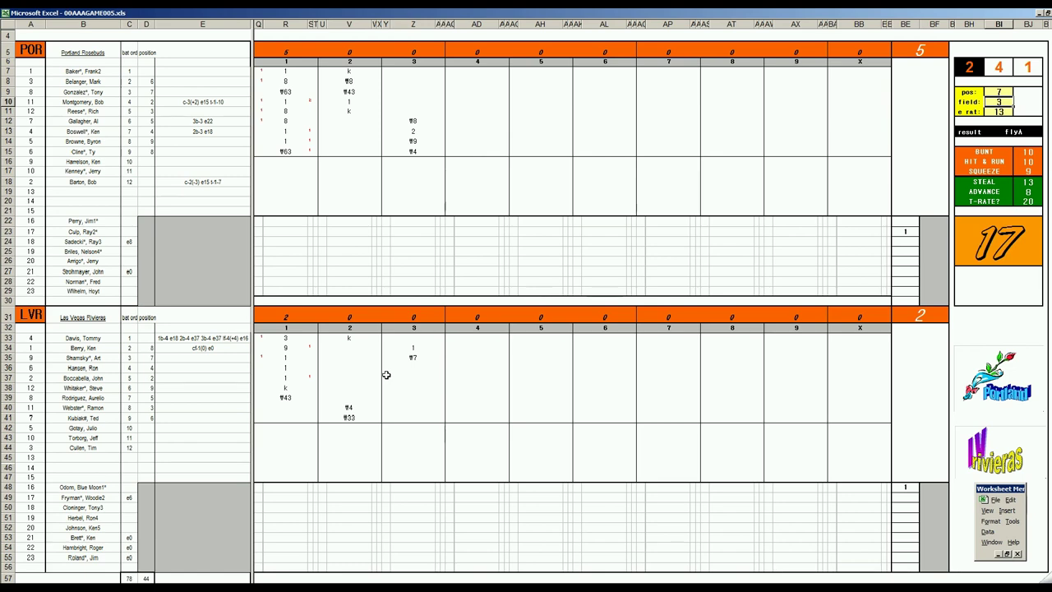
pyautogui.press('F9')
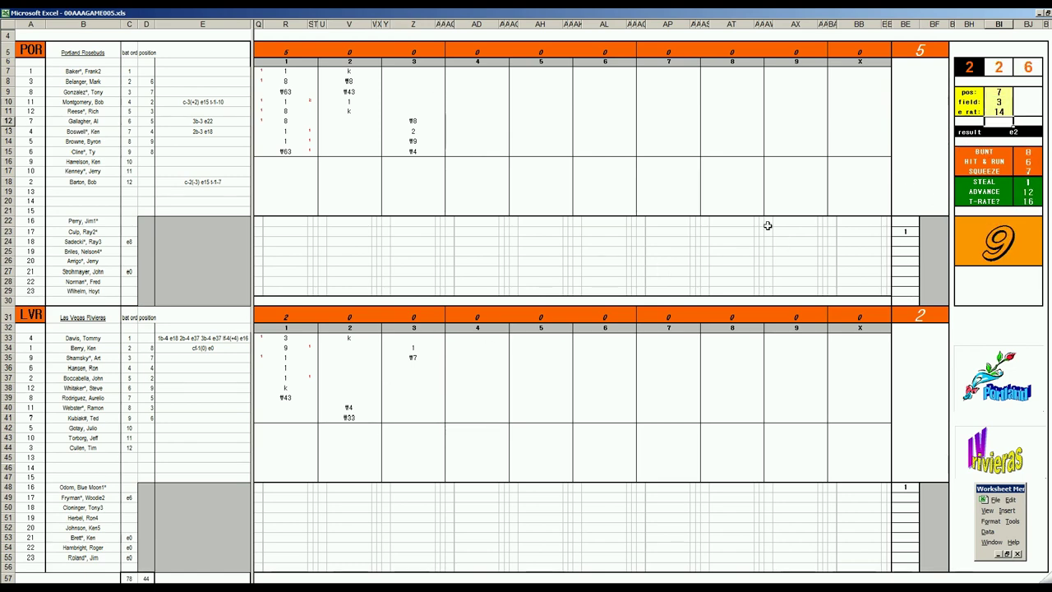
pyautogui.click(416, 369)
pyautogui.write("'2e7")
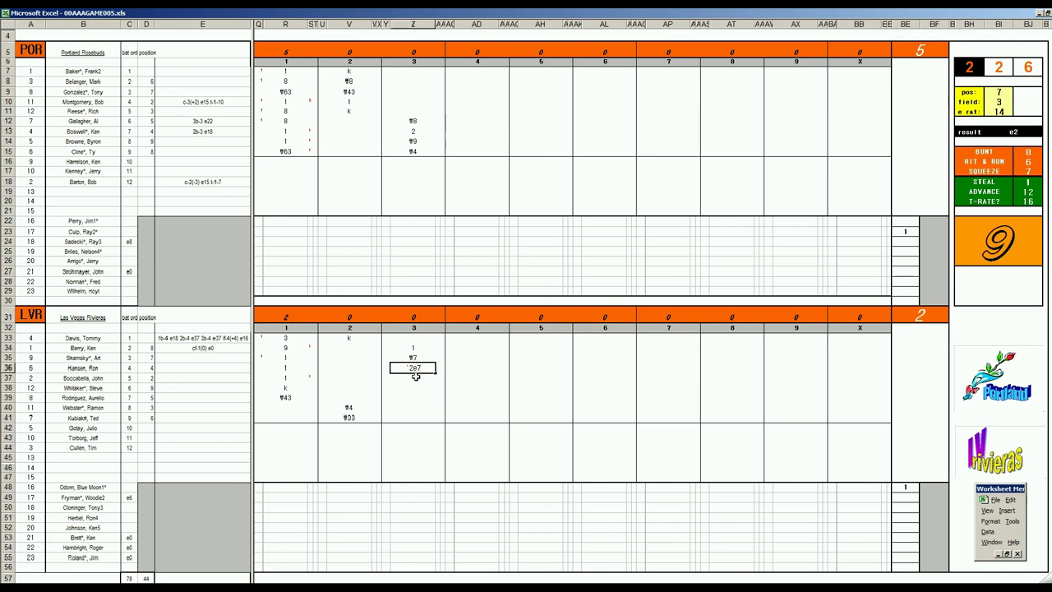
pyautogui.press('Return')
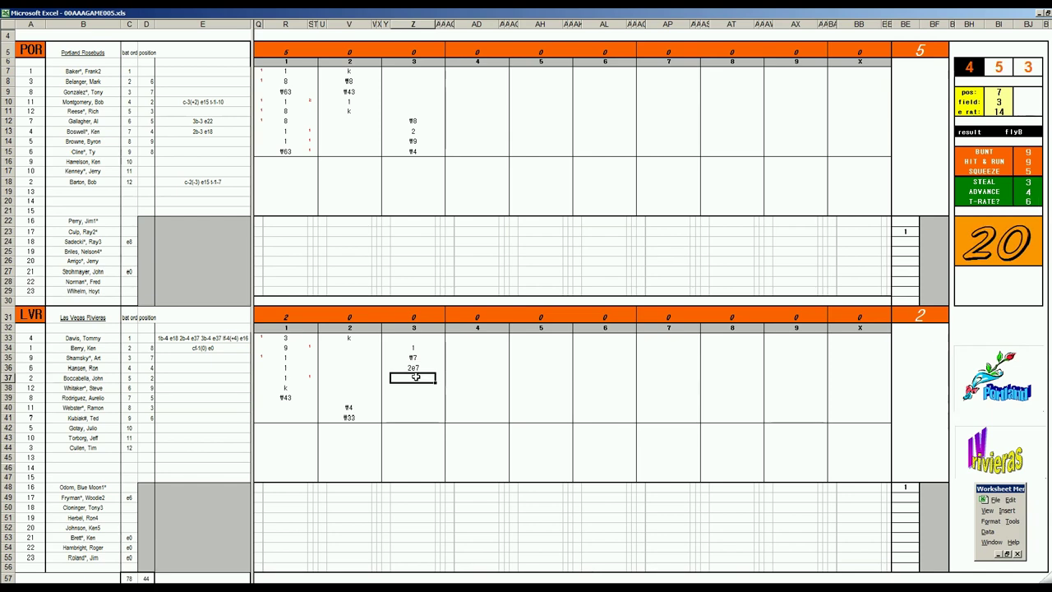
# - Finish Las Vegas's third inning with 9 and one RBI in row 37, a run in row 34, and #9 in Z38
pyautogui.press('Right')
pyautogui.write('1')
pyautogui.press('Return')
pyautogui.press('Left')
pyautogui.press('Left')
pyautogui.press('Up')
pyautogui.press('Up')
pyautogui.write('1')
pyautogui.press('Return')
pyautogui.press('Down')
pyautogui.press('Down')
pyautogui.press('Down')
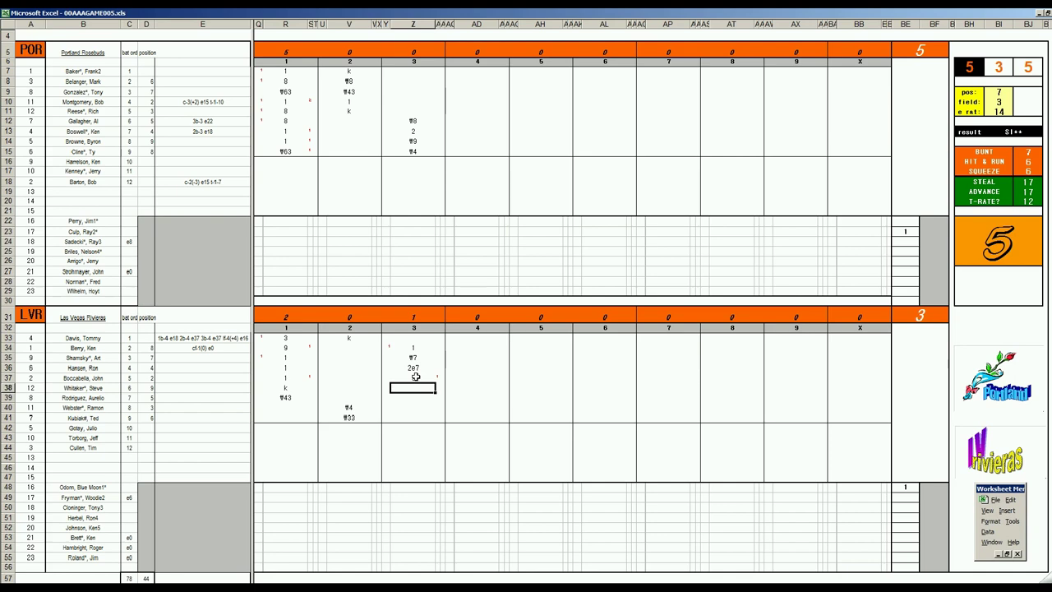
pyautogui.write('f9')
# - Record 3 in AD7 and 9 in AD8 for Portland's first two batters in the fourth inning
pyautogui.click(468, 75)
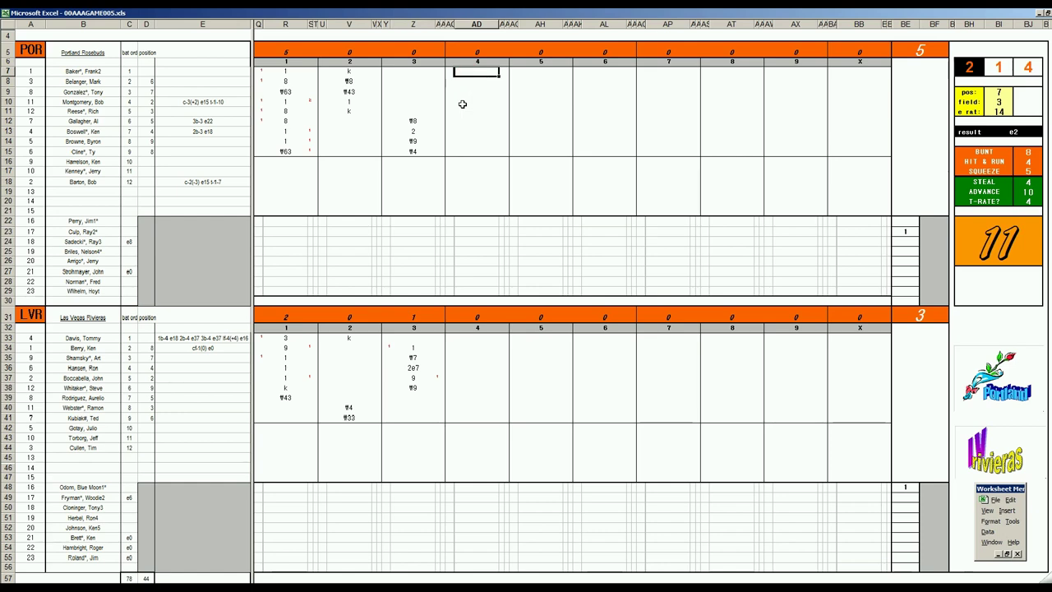
pyautogui.write('3')
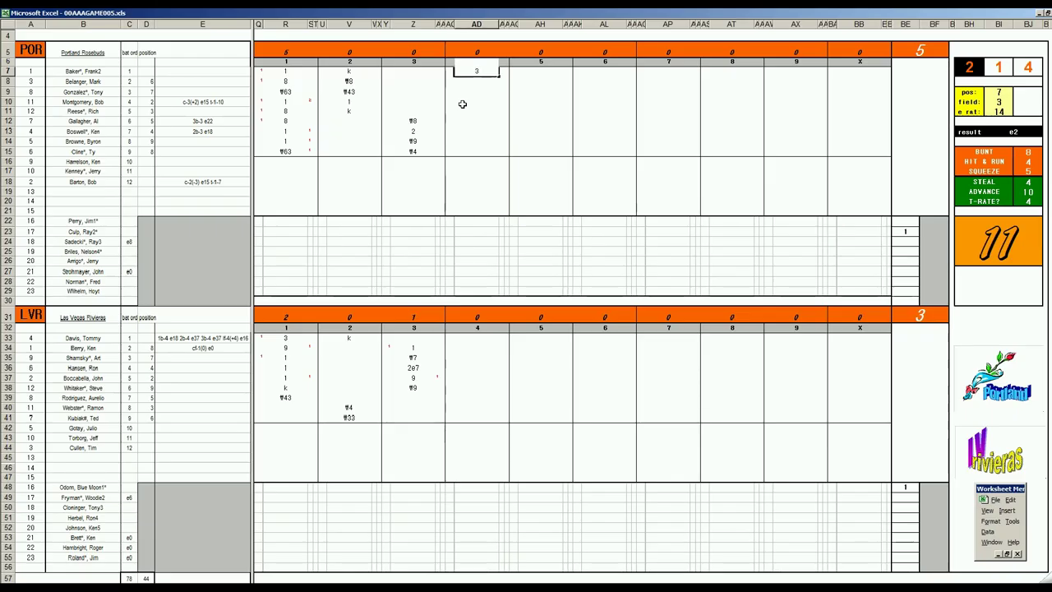
pyautogui.press('F2')
pyautogui.press('Escape')
pyautogui.press('Return')
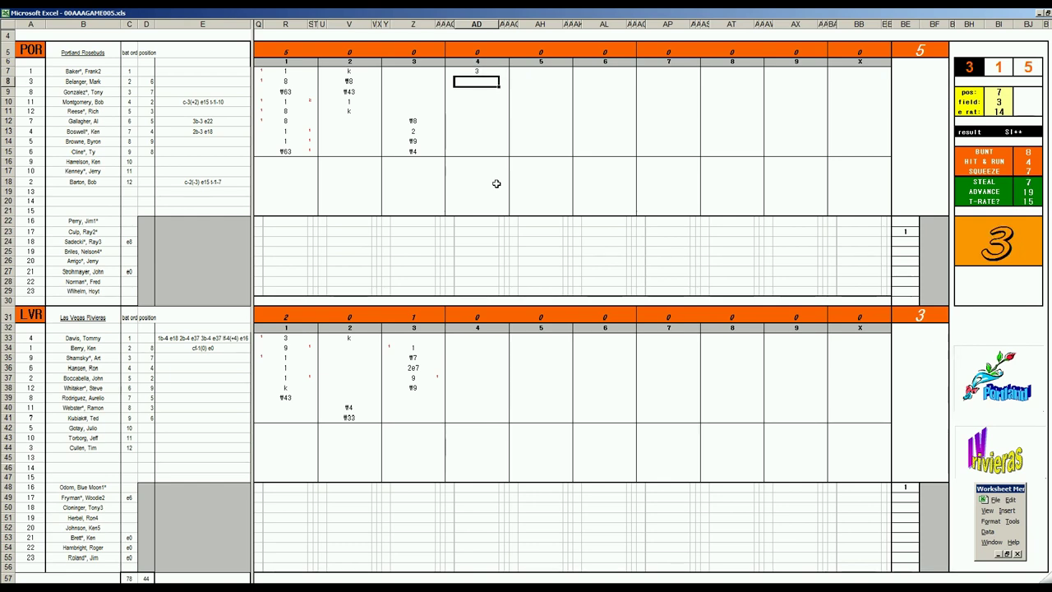
pyautogui.write('9')
pyautogui.press('Return')
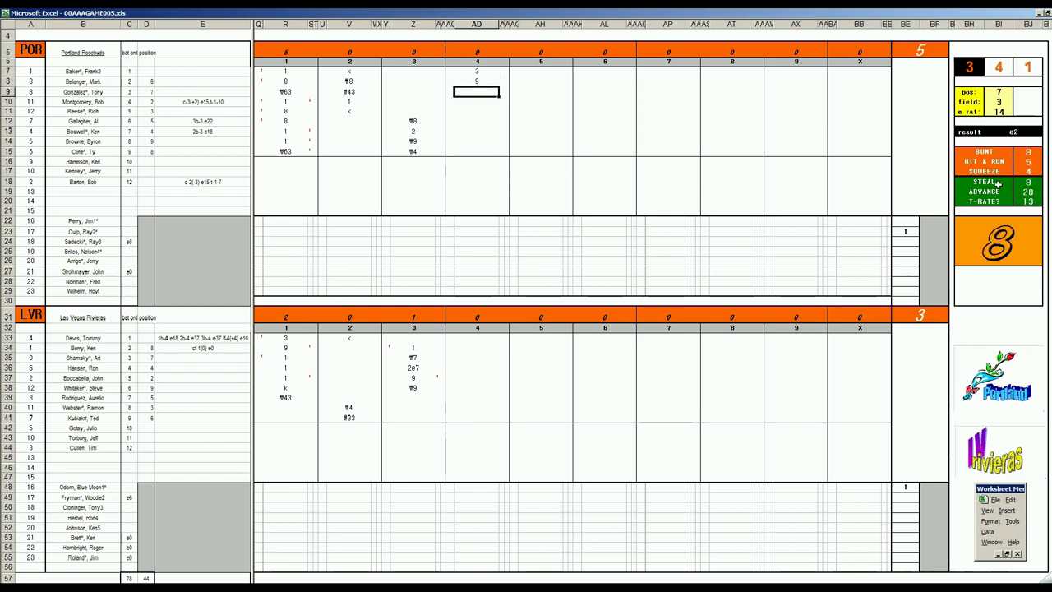
# - Change Portland's second batter's fourth-inning result in AD8 to #992, with r in AD22, and record #33 in AD9
pyautogui.click(481, 81)
pyautogui.write('f992')
pyautogui.press('Return')
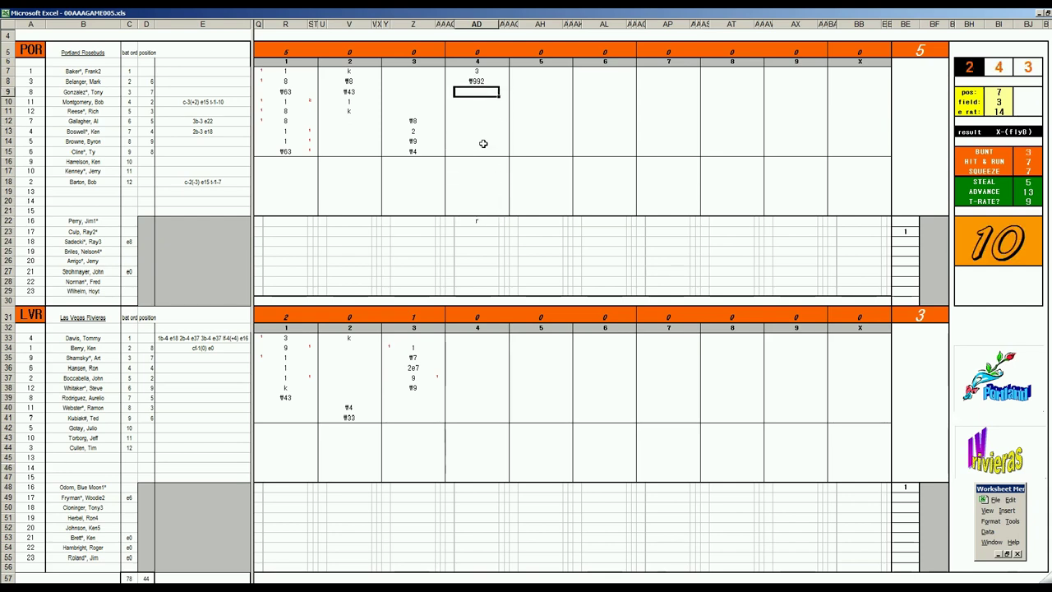
pyautogui.write('¶33')
# - Record 1, #8 and 1 in AD39 through AD41 for Las Vegas's seventh to ninth batters in the fourth inning
pyautogui.click(460, 396)
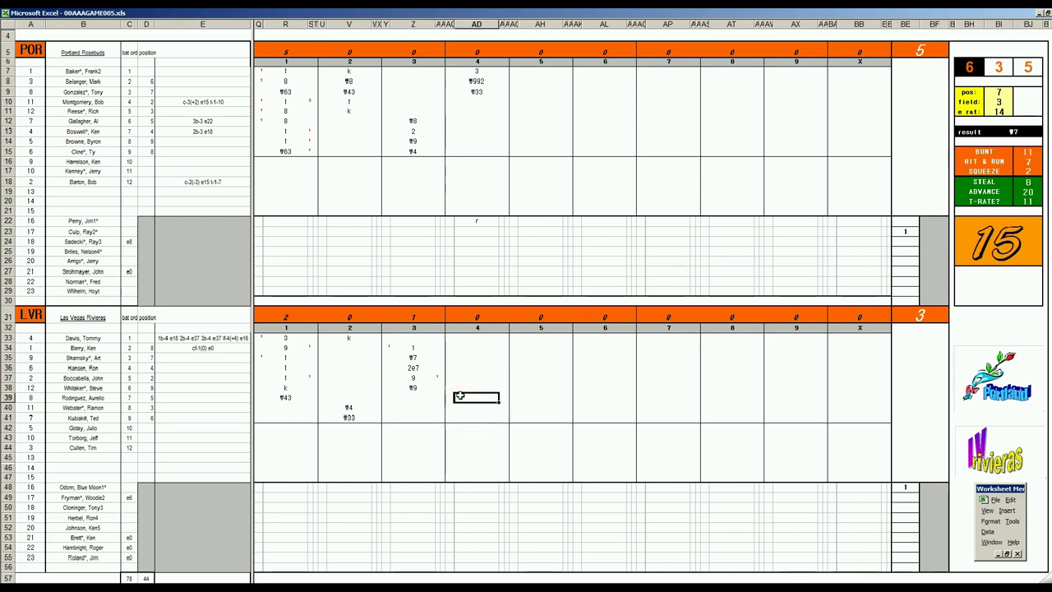
pyautogui.write('1')
pyautogui.press('Return')
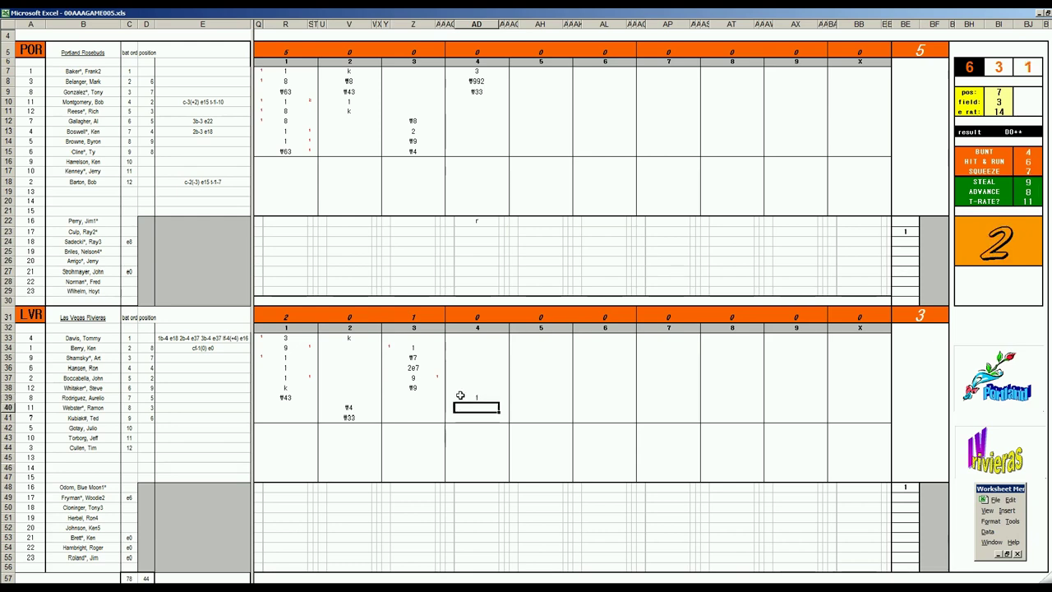
pyautogui.write('f8')
pyautogui.press('Return')
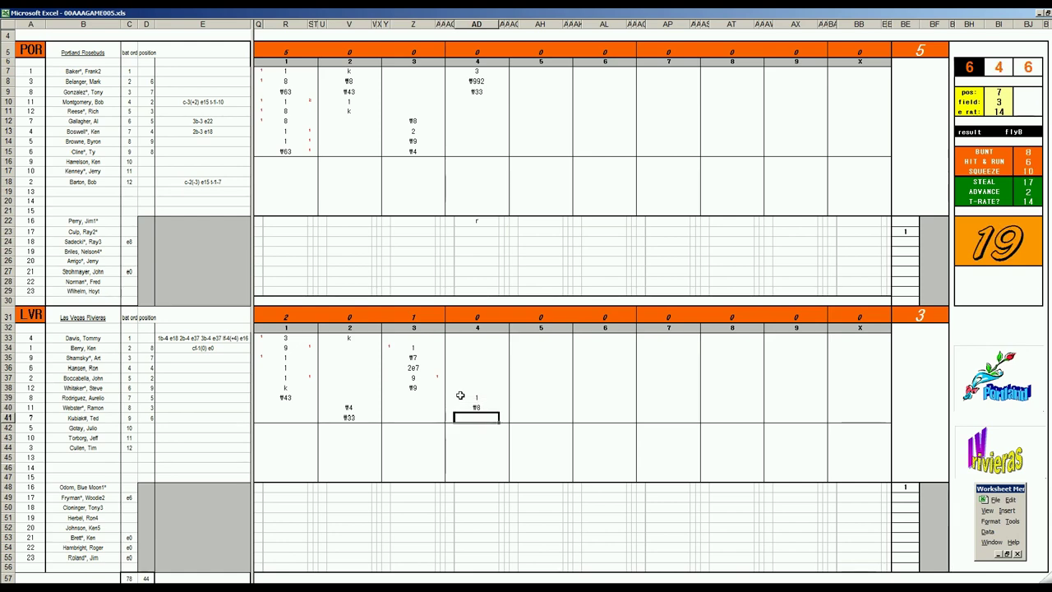
pyautogui.write('1')
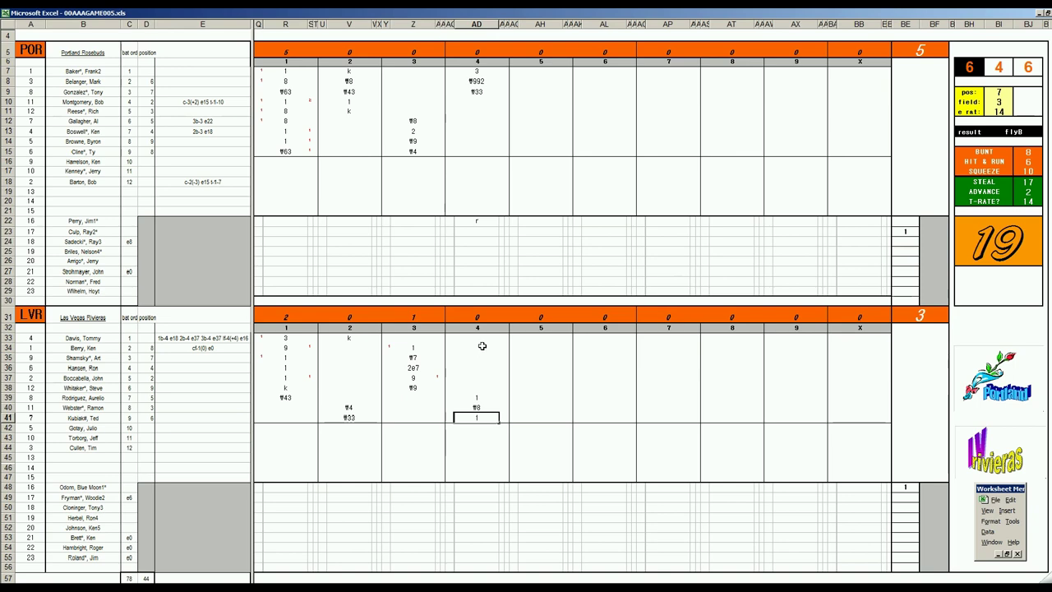
# - Record 9 in AD33 with one RBI for Las Vegas's leadoff batter, and mark a fourth-inning run in row 39
pyautogui.click(480, 338)
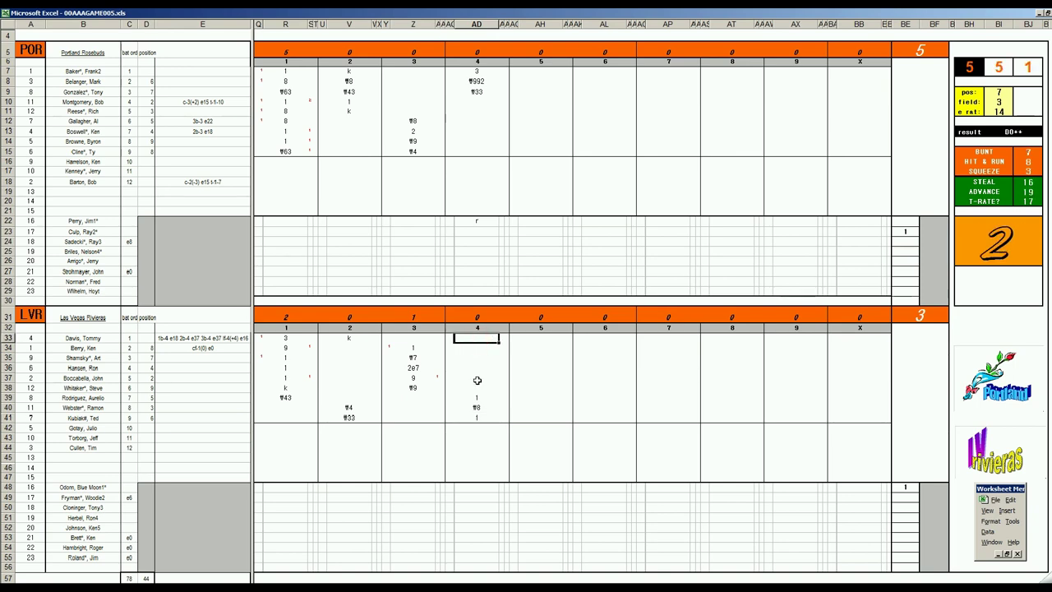
pyautogui.write('9')
pyautogui.press('Return')
pyautogui.press('Down')
pyautogui.press('Down')
pyautogui.press('Down')
pyautogui.press('Down')
pyautogui.press('Down')
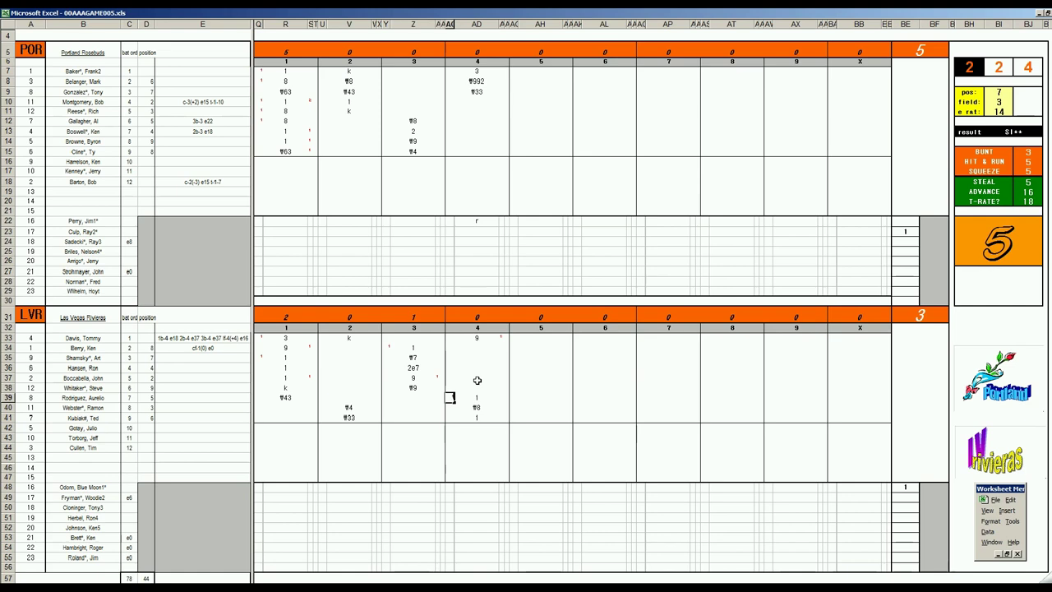
pyautogui.write('1')
pyautogui.press('Return')
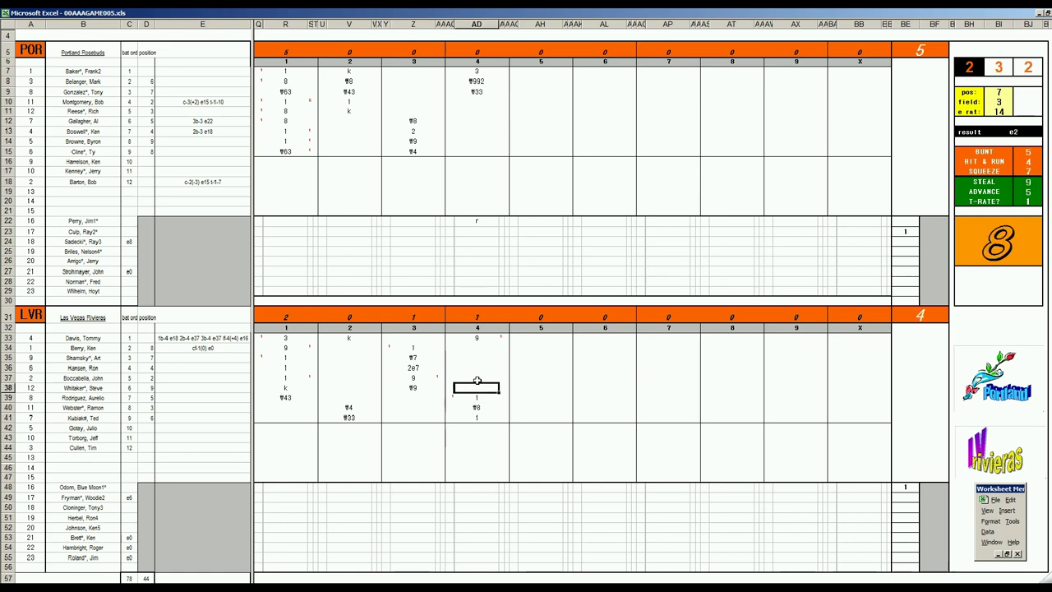
# - Record #63 in AD34 for Las Vegas's second batter in the fourth inning
pyautogui.press('Up')
pyautogui.press('Up')
pyautogui.press('Up')
pyautogui.press('Up')
pyautogui.press('Up')
pyautogui.press('Up')
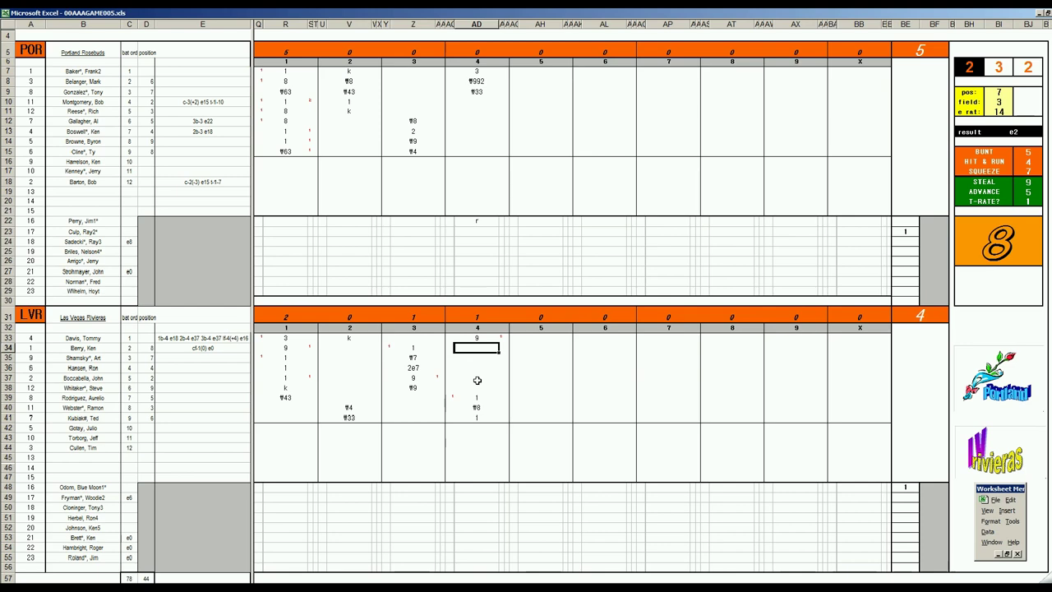
pyautogui.write('#63')
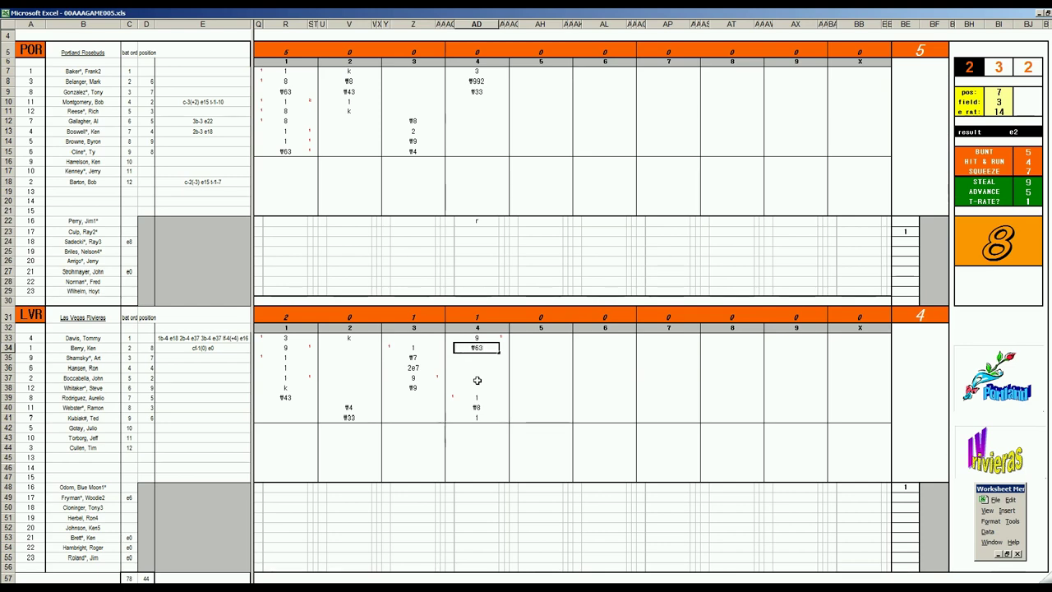
# - Record k in AH10 and #4 in AH11 for Portland's fourth and fifth batters in the fifth inning
pyautogui.click(535, 101)
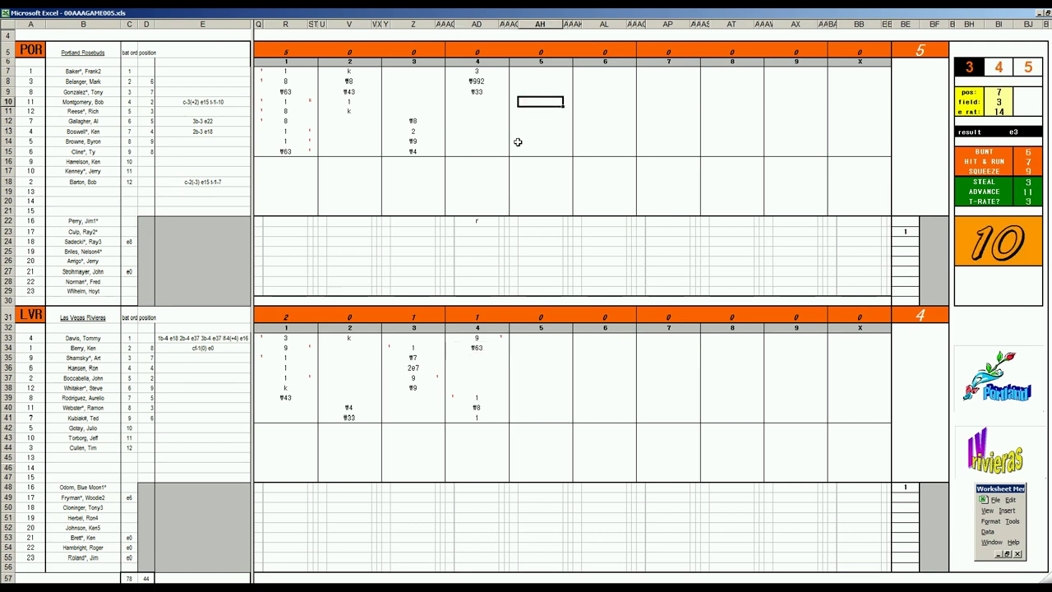
pyautogui.write('k')
pyautogui.press('Return')
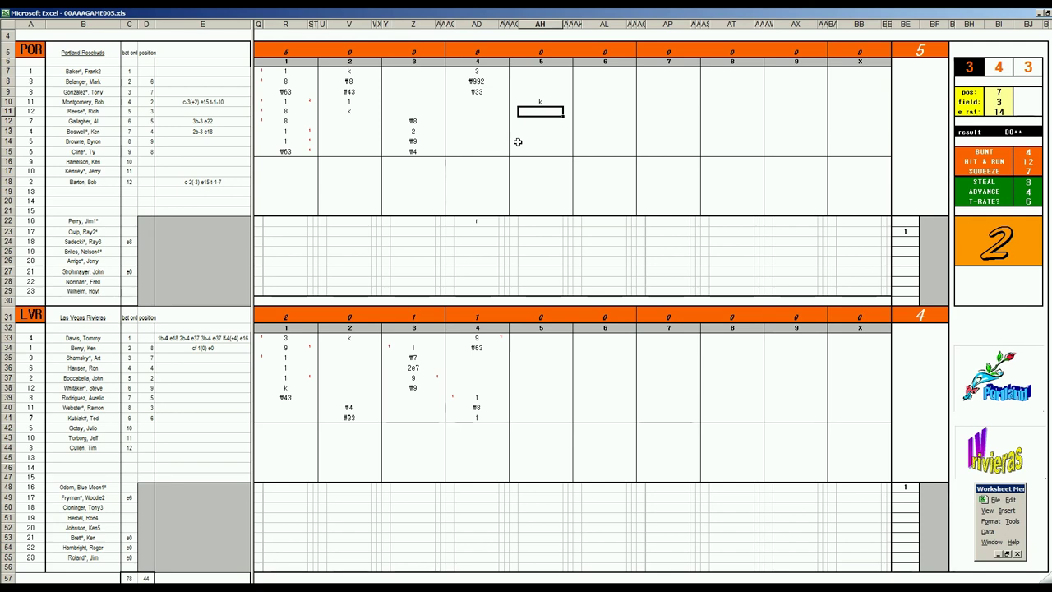
pyautogui.write('#4')
pyautogui.press('Return')
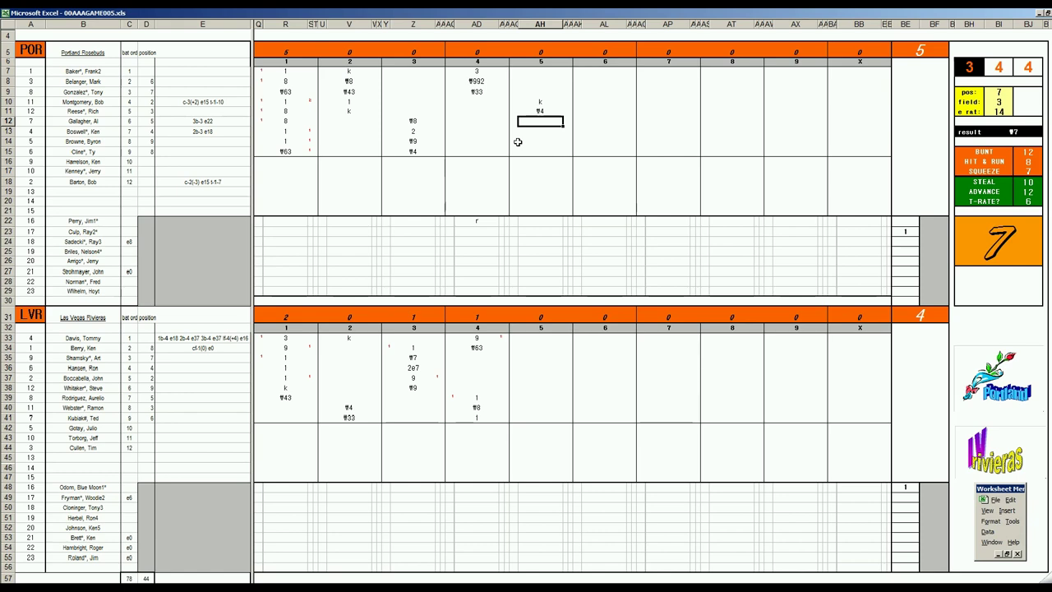
# - Record #63 in AH17 for the Portland substitute in row 17 in the fifth inning
pyautogui.press('Down')
pyautogui.press('Down')
pyautogui.press('Down')
pyautogui.press('Down')
pyautogui.press('Down')
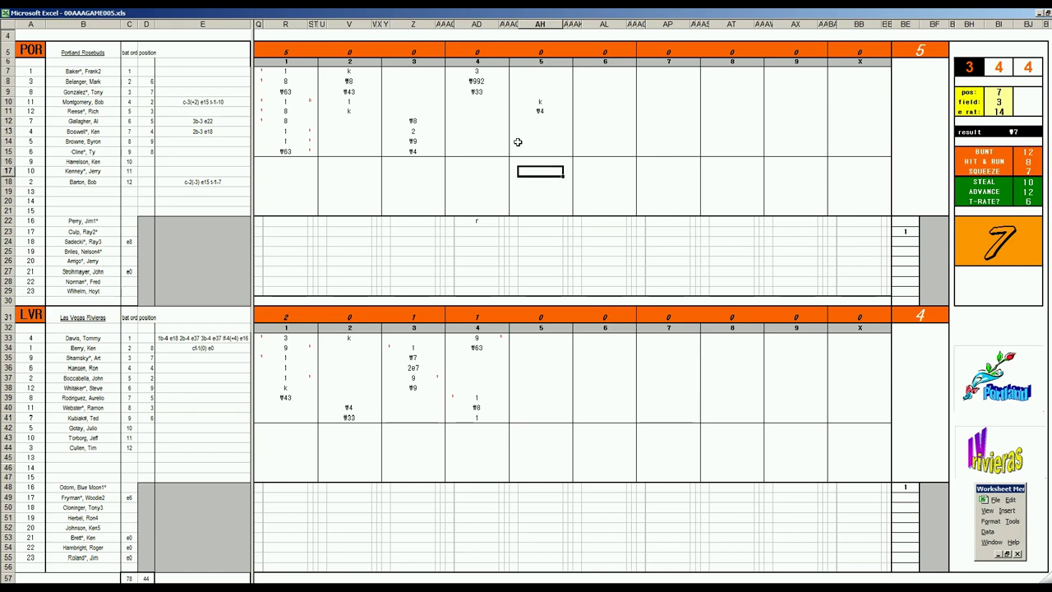
pyautogui.write('#63')
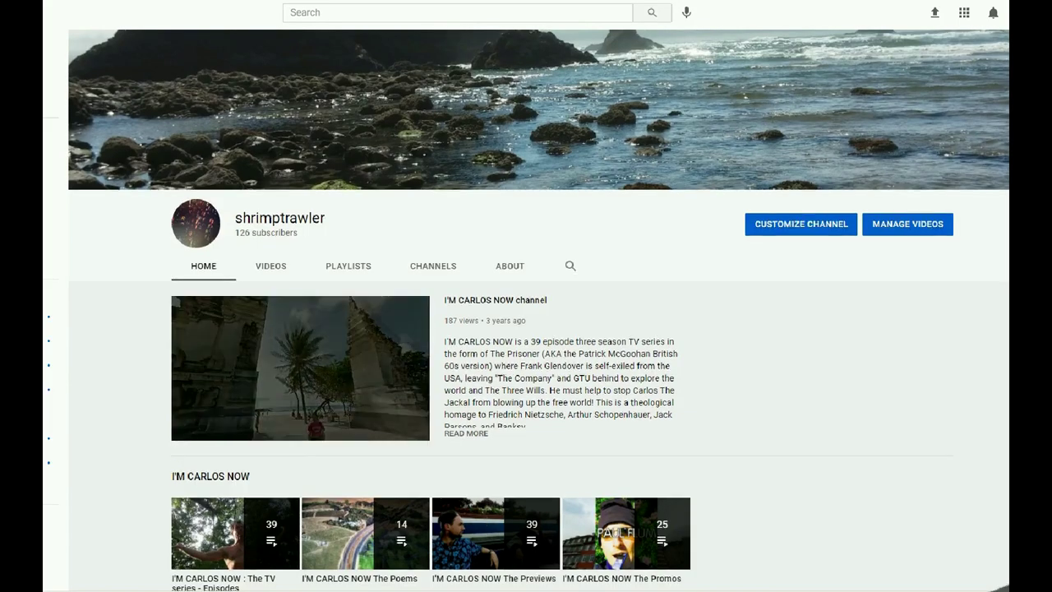
pyautogui.scroll(-3, 538, 310)
pyautogui.scroll(-3, 539, 310)
pyautogui.scroll(-3, 538, 310)
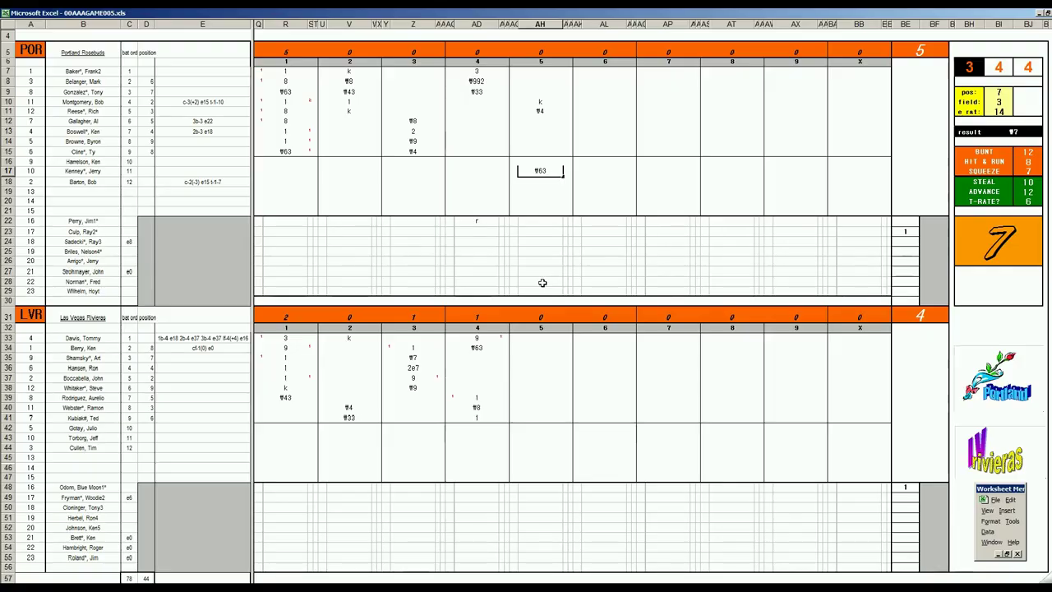
# - Record #43 in AH35 and 4 in AH36 for Las Vegas's fifth inning, marking one RBI and one run in row 36
pyautogui.click(540, 359)
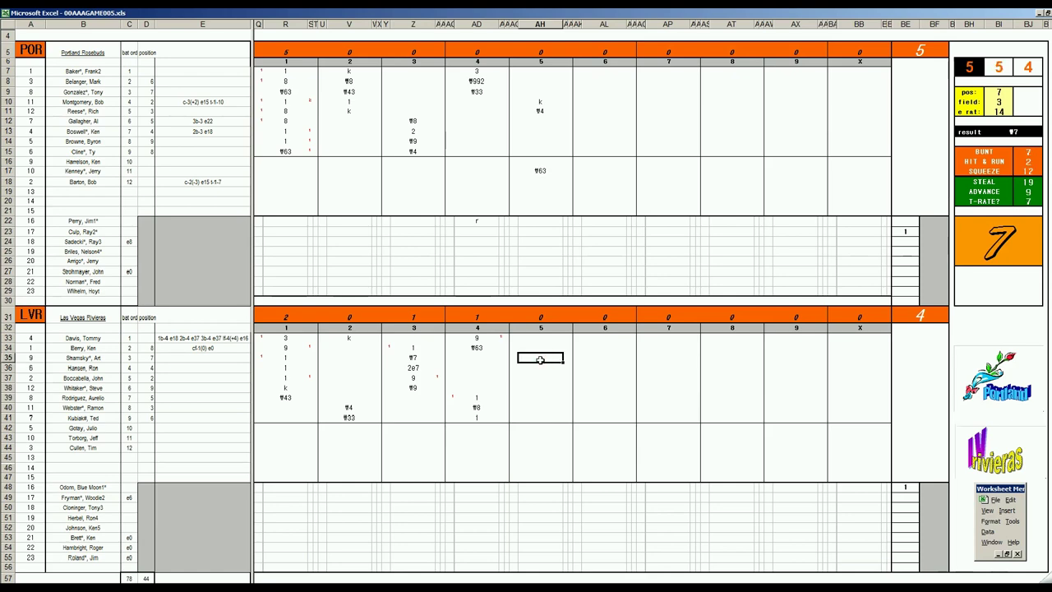
pyautogui.write('#63')
pyautogui.press('Return')
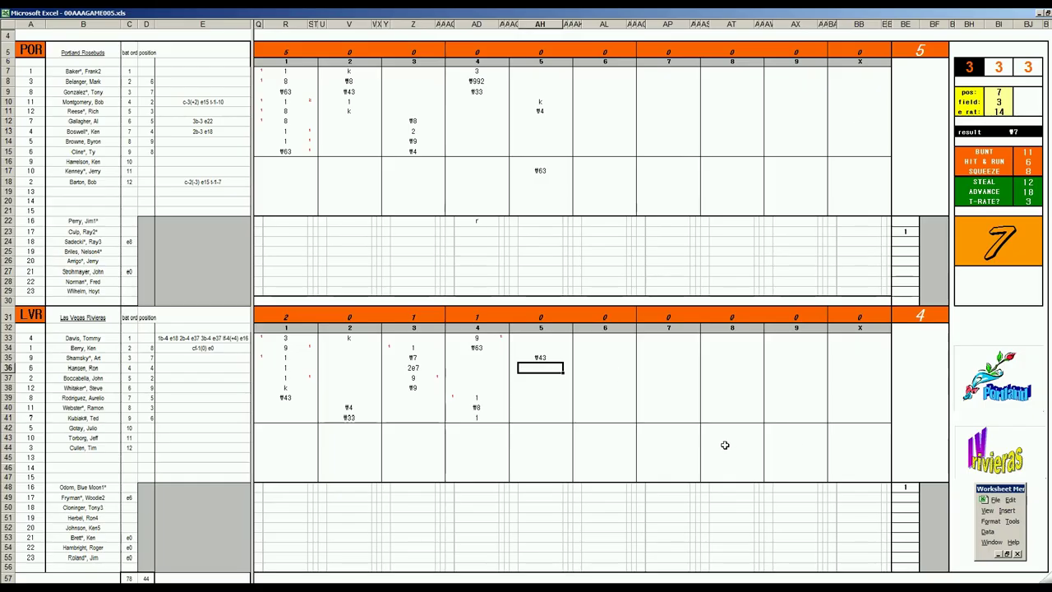
pyautogui.write('4')
pyautogui.press('Return')
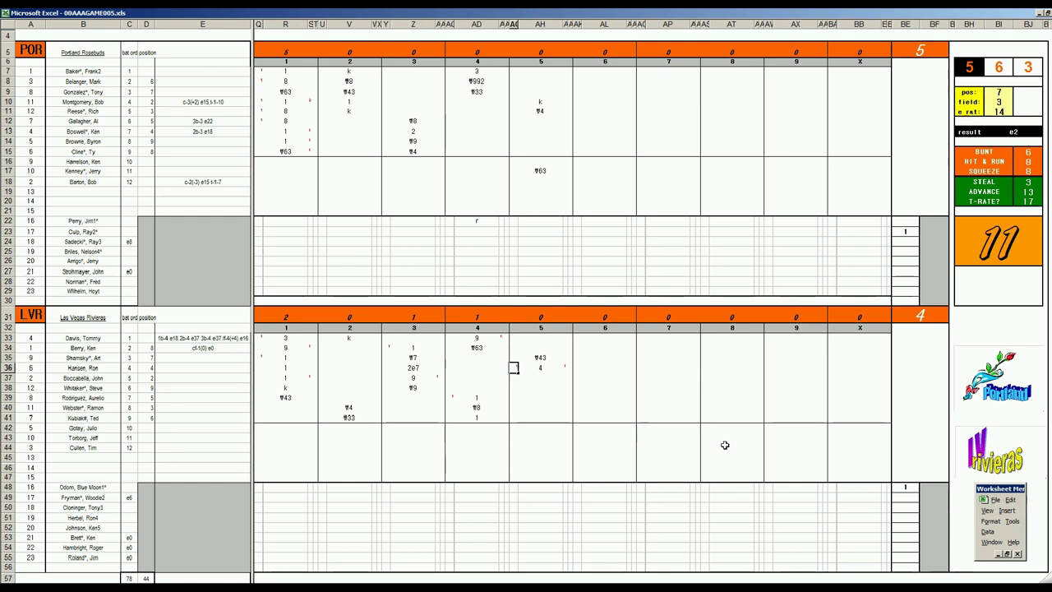
pyautogui.write('1')
pyautogui.press('Return')
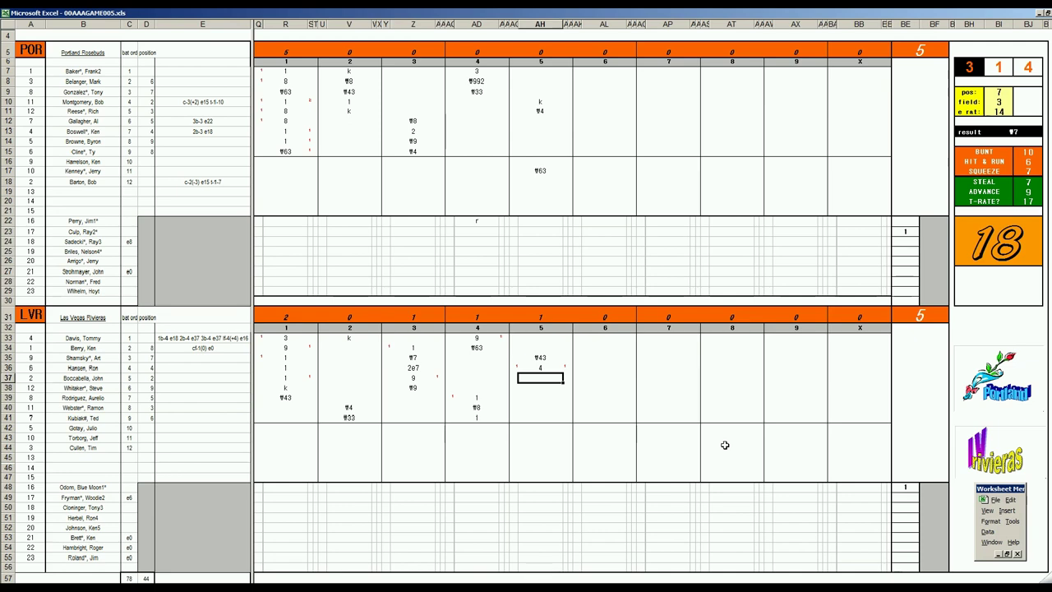
# - Record #4 in AH37, 8 in AH38 and #8 in AH39 to finish Las Vegas's fifth inning
pyautogui.write('f4')
pyautogui.press('Return')
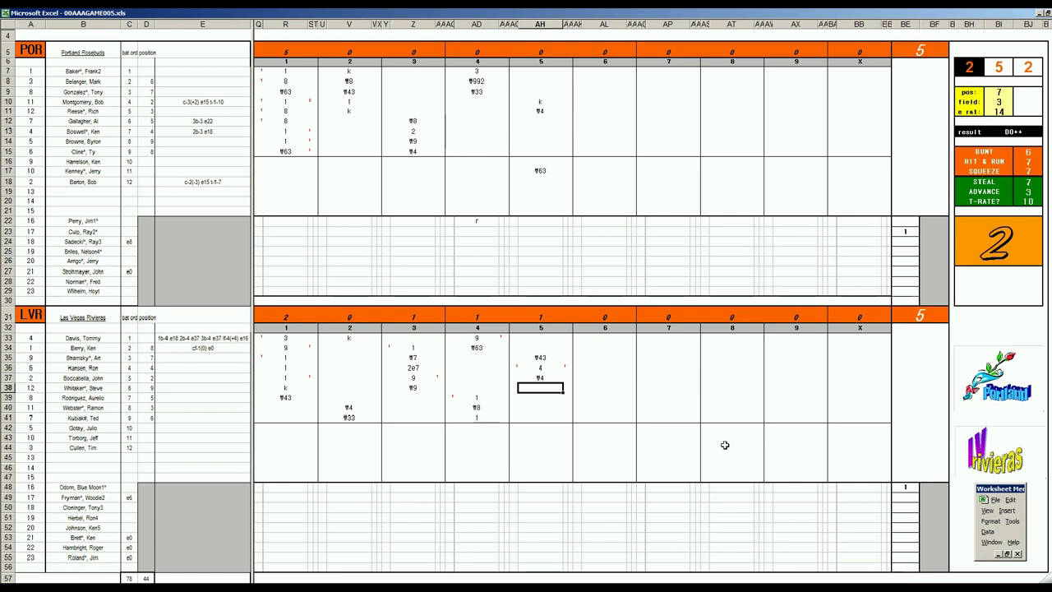
pyautogui.write('8')
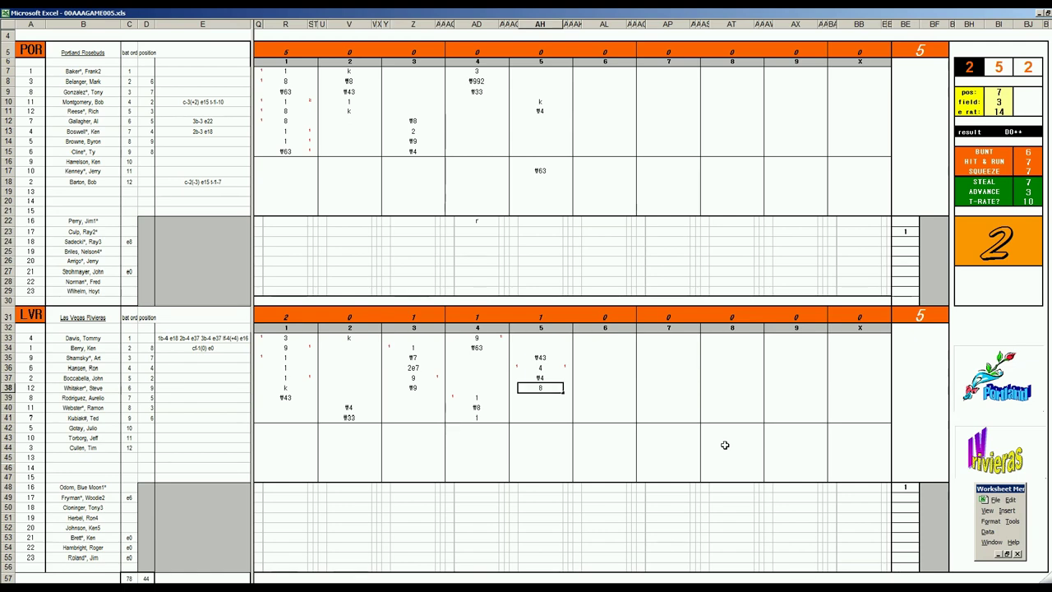
pyautogui.press('Return')
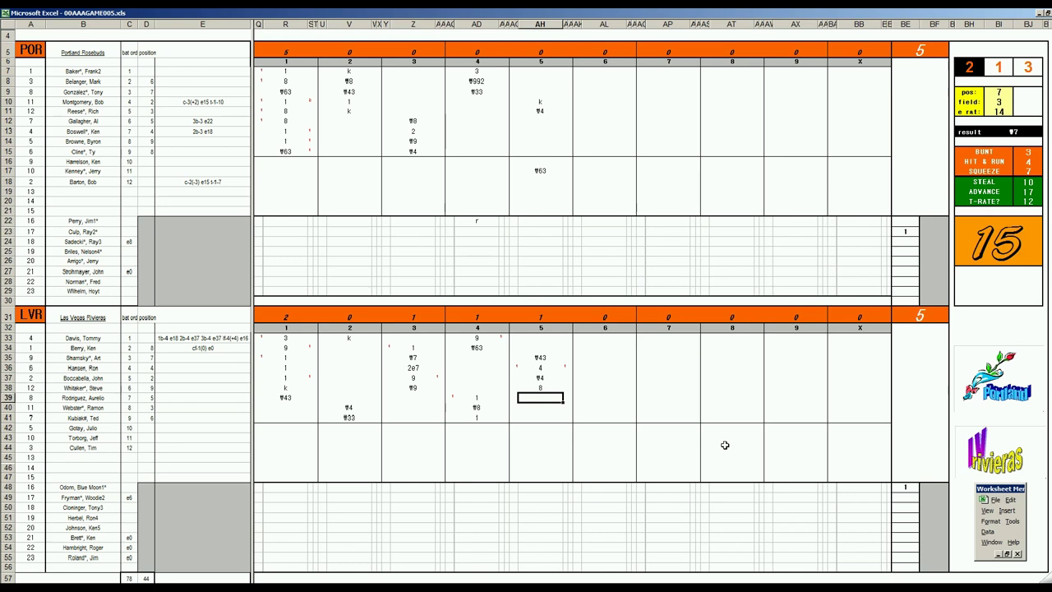
pyautogui.write('F8')
# - Record 2 in AL13, #8 in AL14 and 8 in AL15 for Portland's sixth inning
pyautogui.click(587, 123)
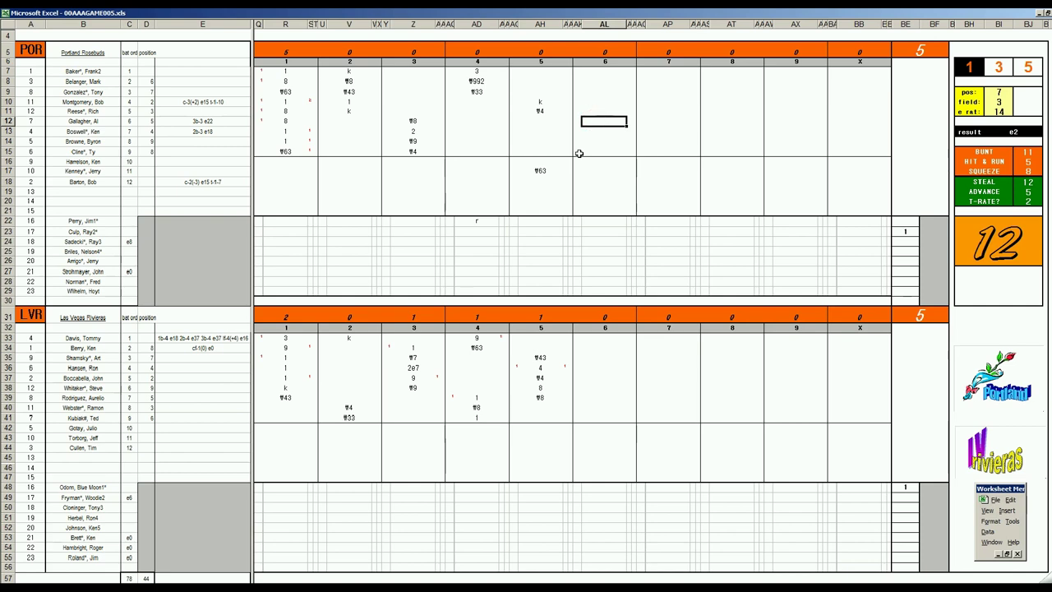
pyautogui.press('Up')
pyautogui.press('Down')
pyautogui.press('Down')
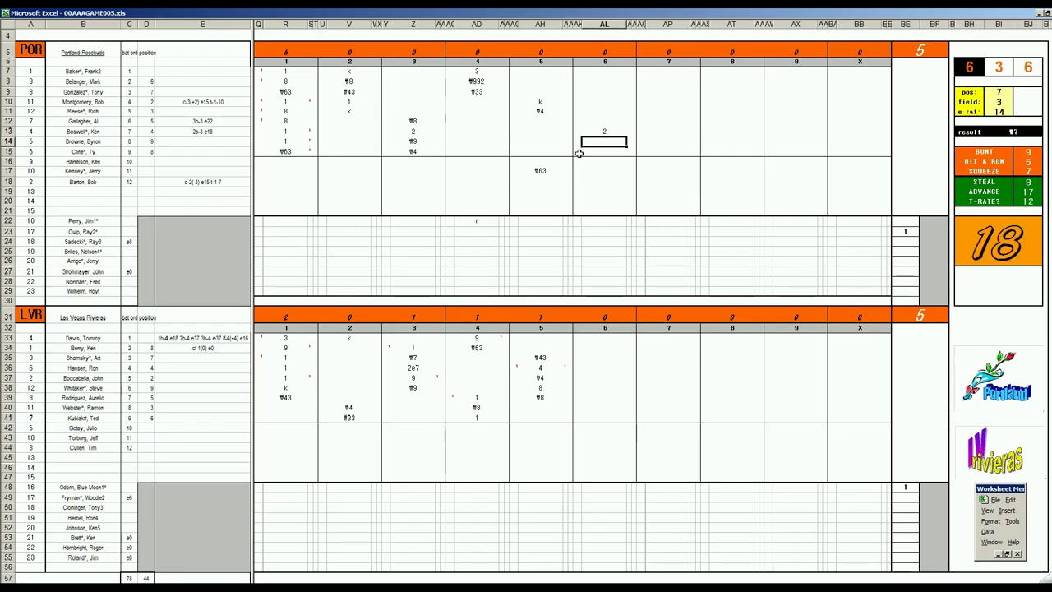
pyautogui.write('F8')
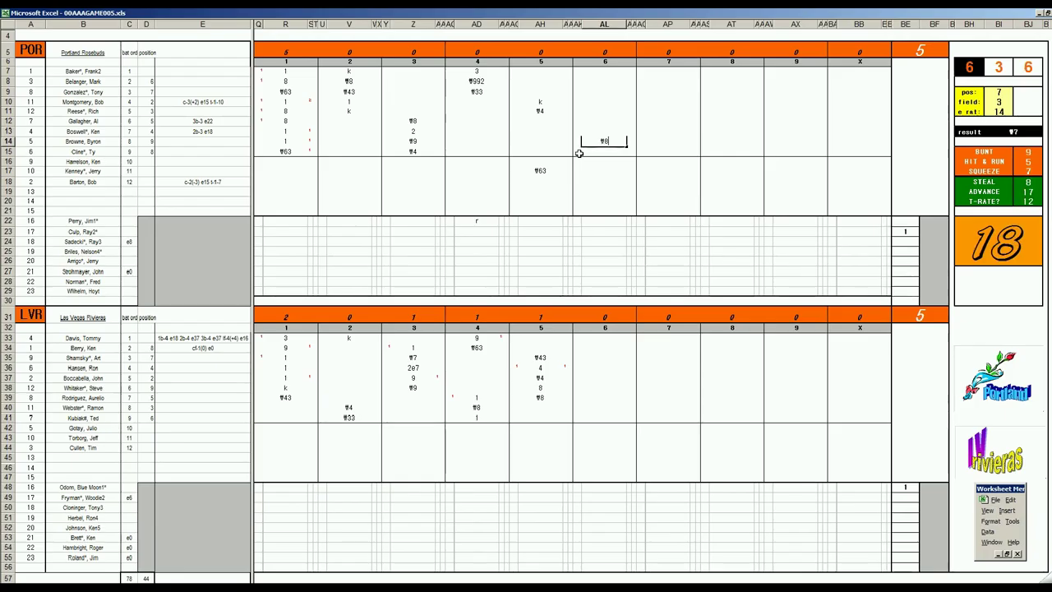
pyautogui.press('Return')
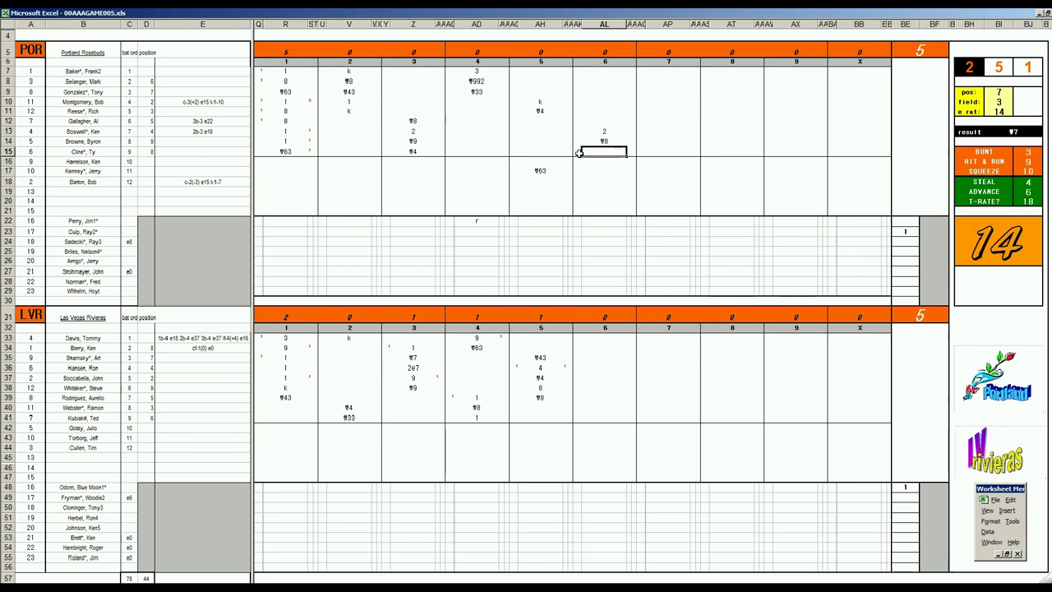
pyautogui.write('8')
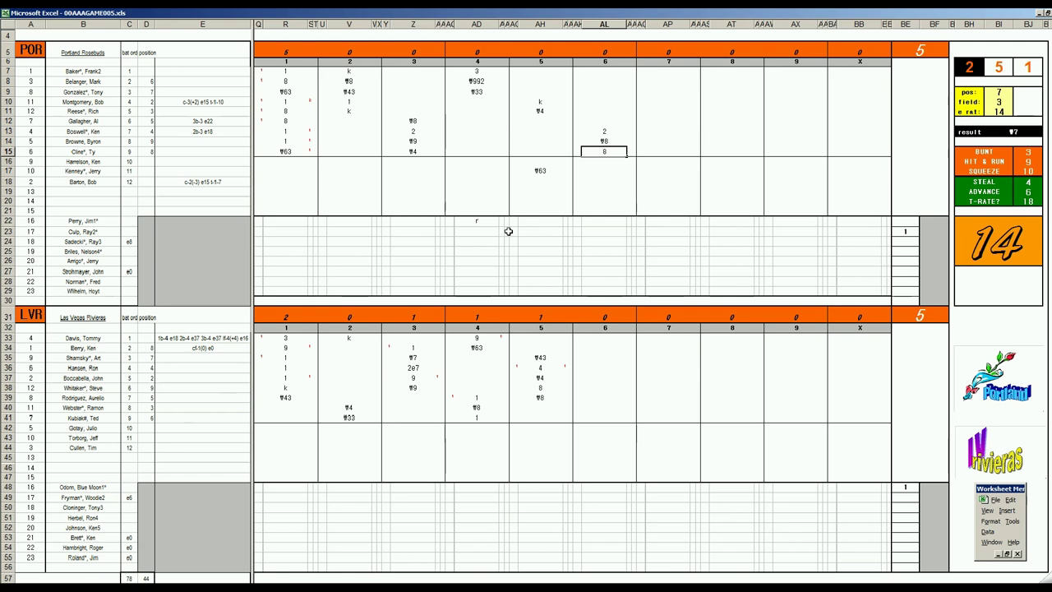
pyautogui.press('Return')
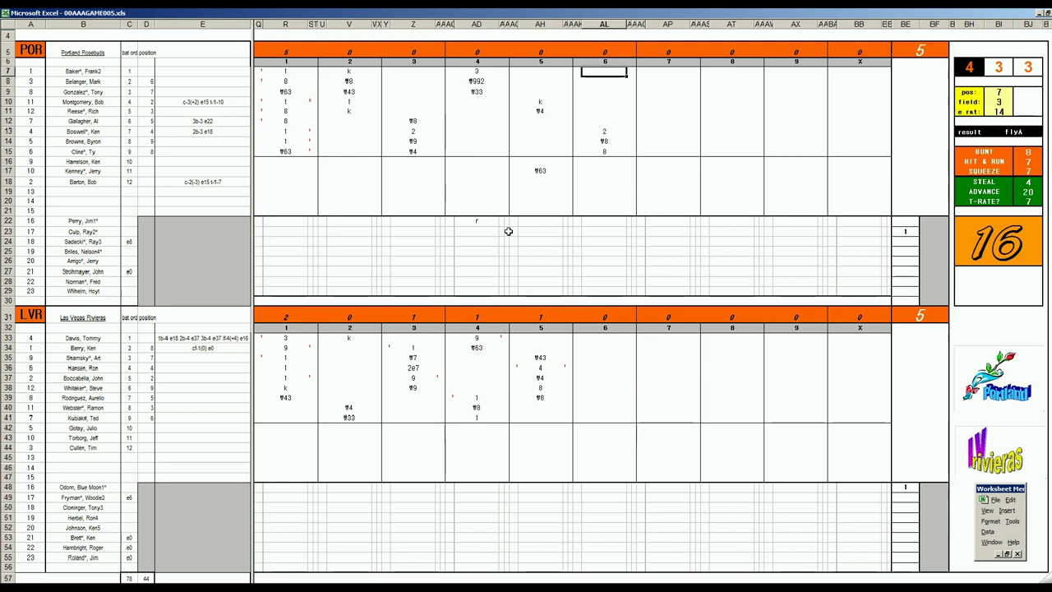
# - Record 1 in AL7 for Portland's leadoff batter in the sixth inning, marking an RBI in row 7 and a run in row 13
pyautogui.write('1')
pyautogui.press('Return')
pyautogui.write('1')
pyautogui.press('Return')
pyautogui.press('Down')
pyautogui.press('Down')
pyautogui.press('Down')
pyautogui.press('Down')
pyautogui.press('Down')
pyautogui.press('Down')
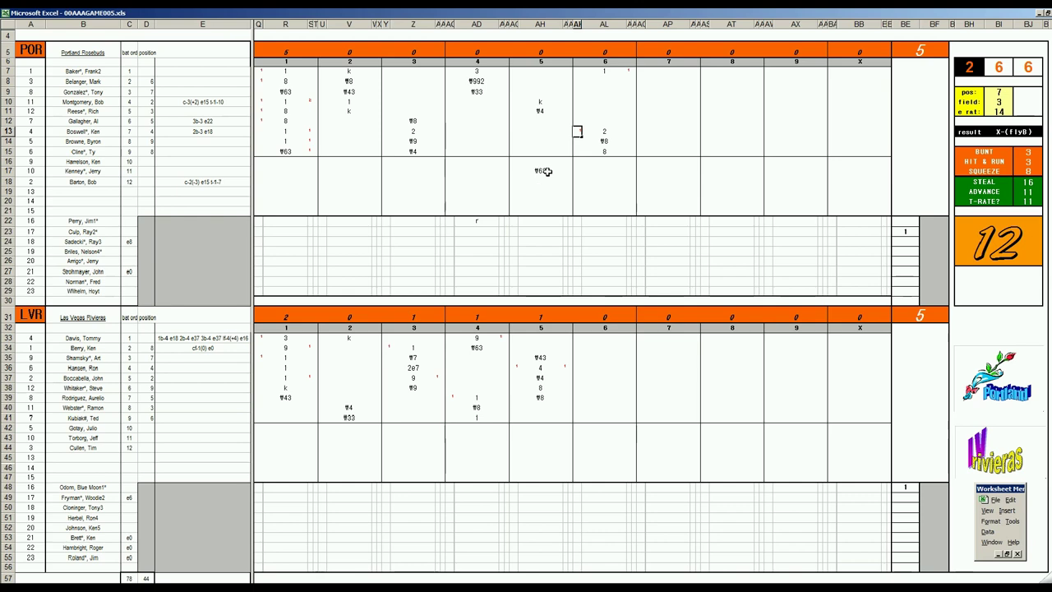
# - Record 1 in AL8 for Portland's sixth inning, marking an RBI in row 8 and a run in row 15
pyautogui.click(601, 80)
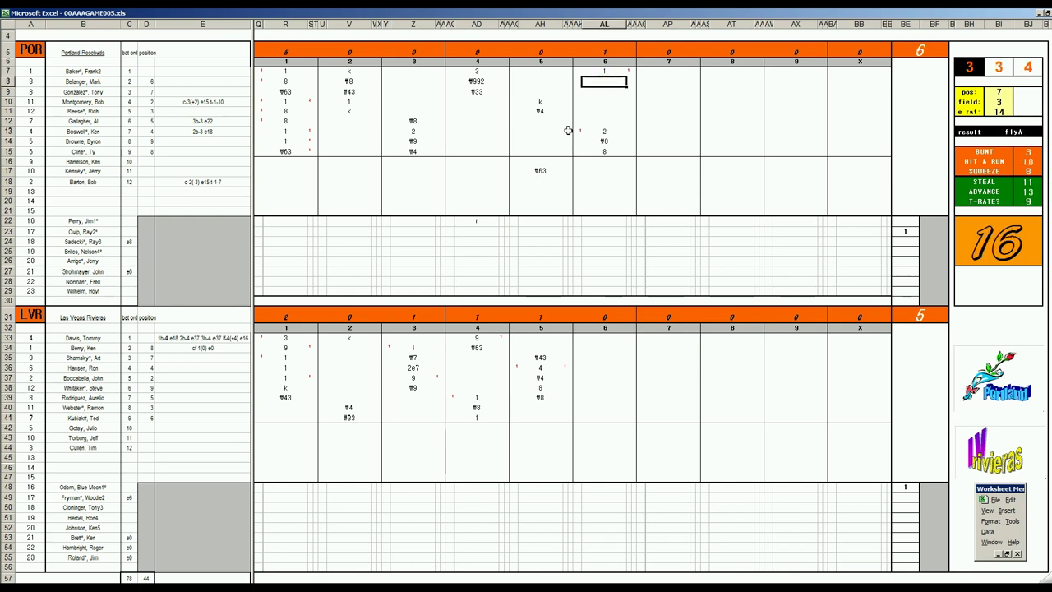
pyautogui.write('1')
pyautogui.press('Tab')
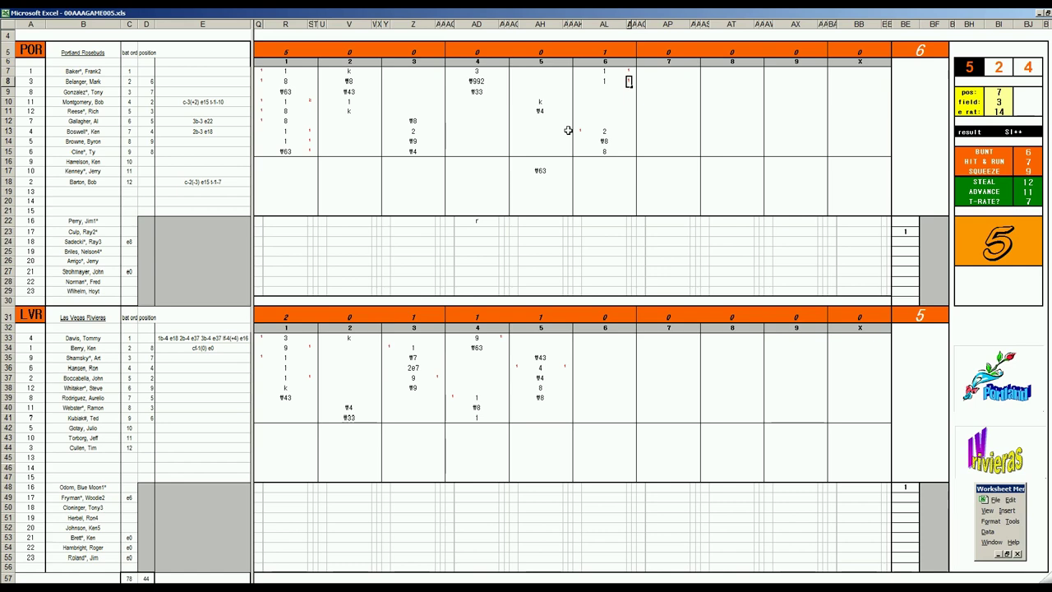
pyautogui.press('Down')
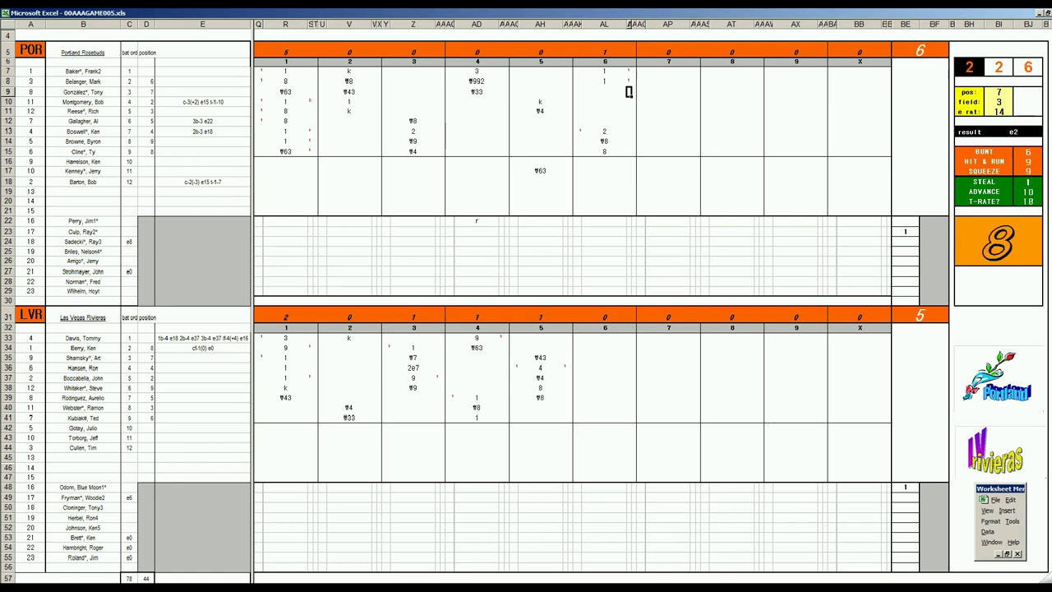
pyautogui.press('Left')
pyautogui.press('Left')
pyautogui.press('Down')
pyautogui.press('Down')
pyautogui.press('Down')
pyautogui.press('Down')
pyautogui.press('Down')
pyautogui.press('Down')
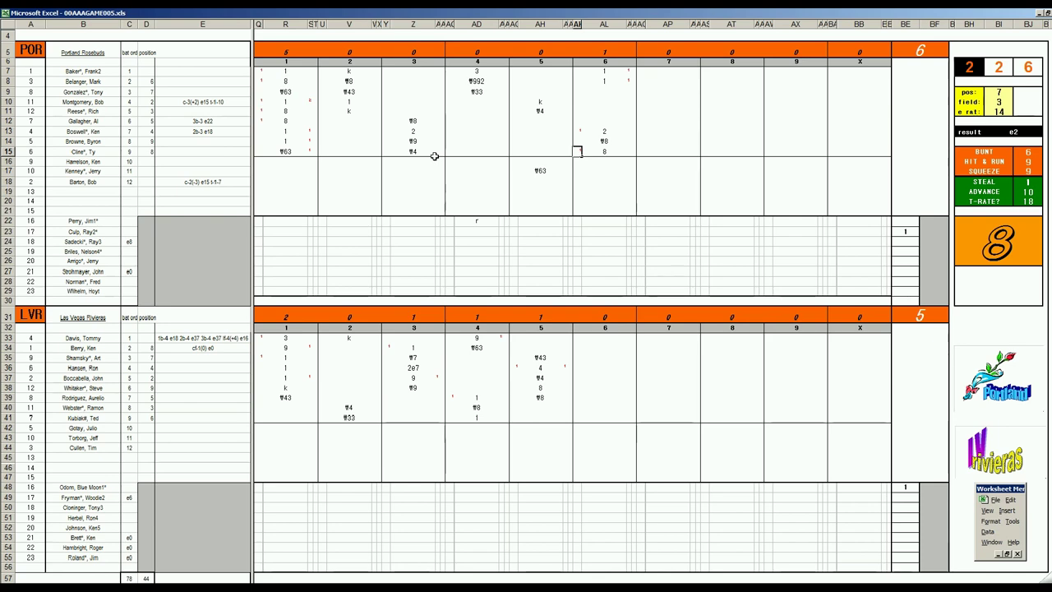
# - Record 1 in AL9 for Portland's sixth inning, marking an RBI in row 9 and a run in row 7
pyautogui.click(604, 82)
pyautogui.write('1')
pyautogui.press('Return')
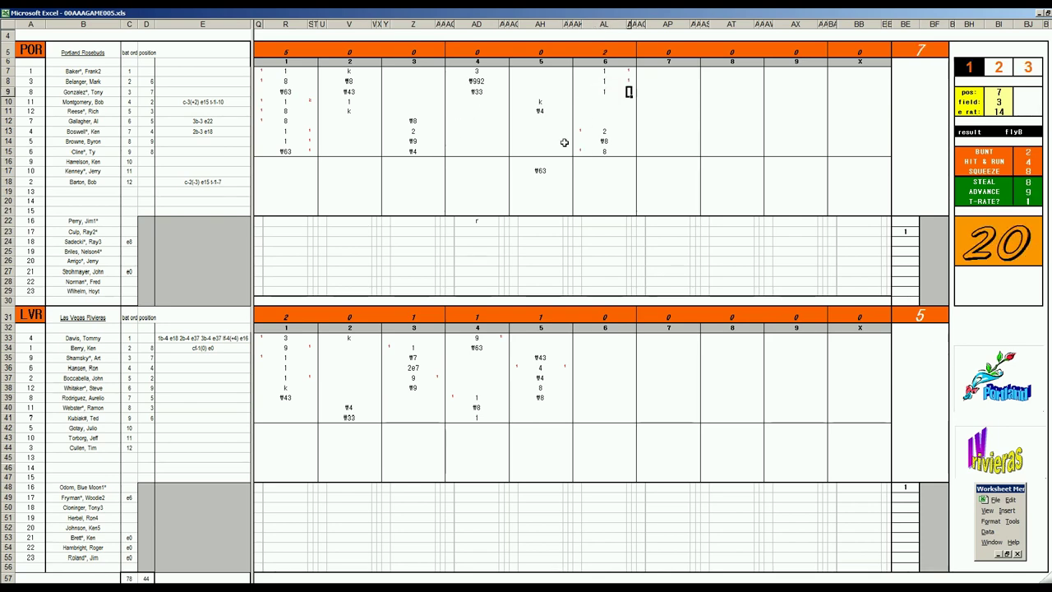
pyautogui.press('Left')
pyautogui.press('Up')
pyautogui.press('Up')
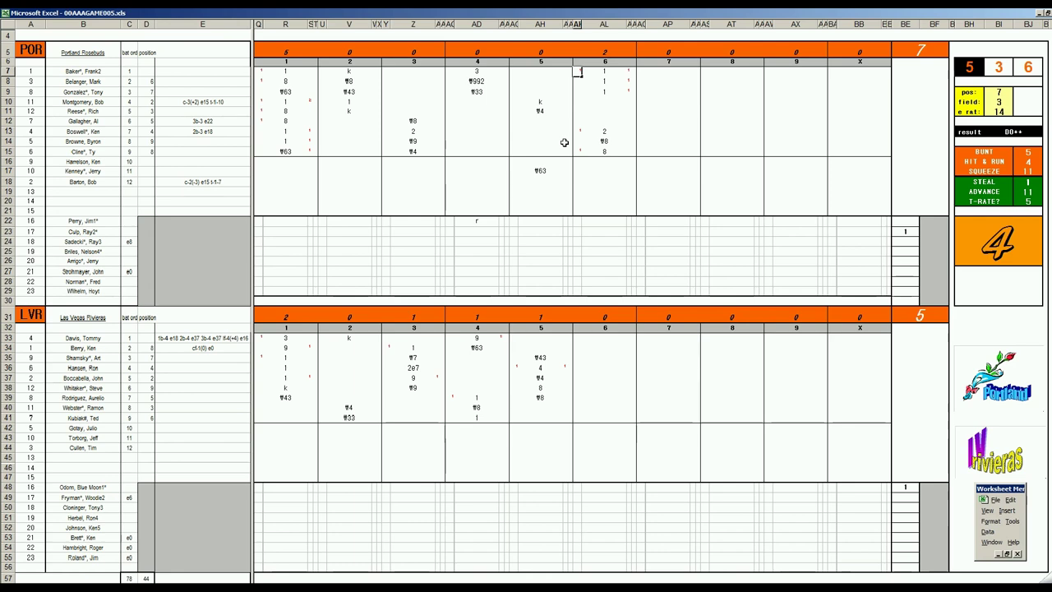
# - Record 8 in AL10 for Portland's fourth batter in the sixth inning
pyautogui.press('Right')
pyautogui.press('Down')
pyautogui.press('Down')
pyautogui.press('Down')
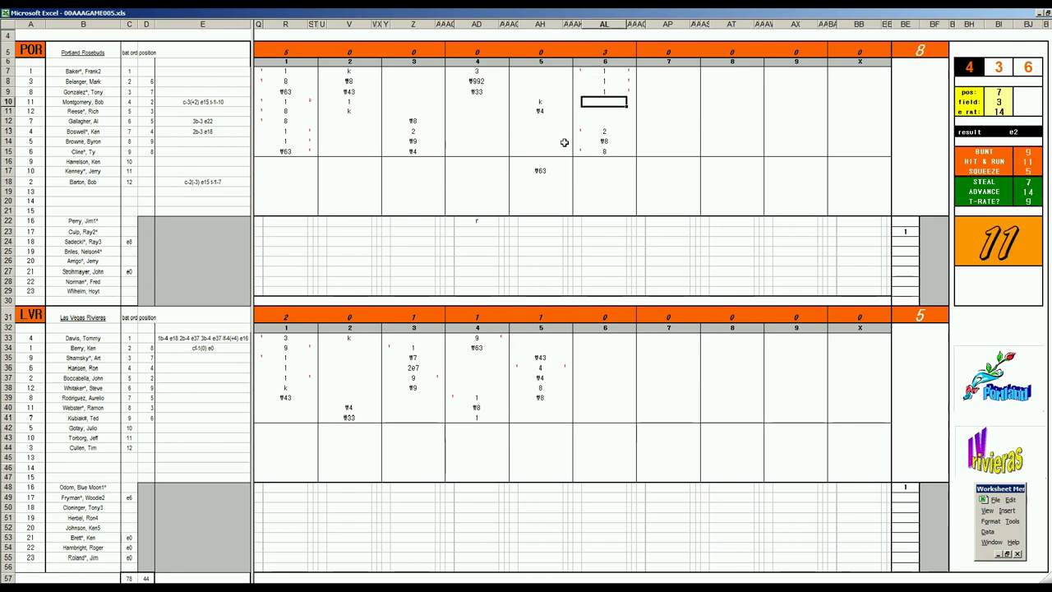
pyautogui.write('8')
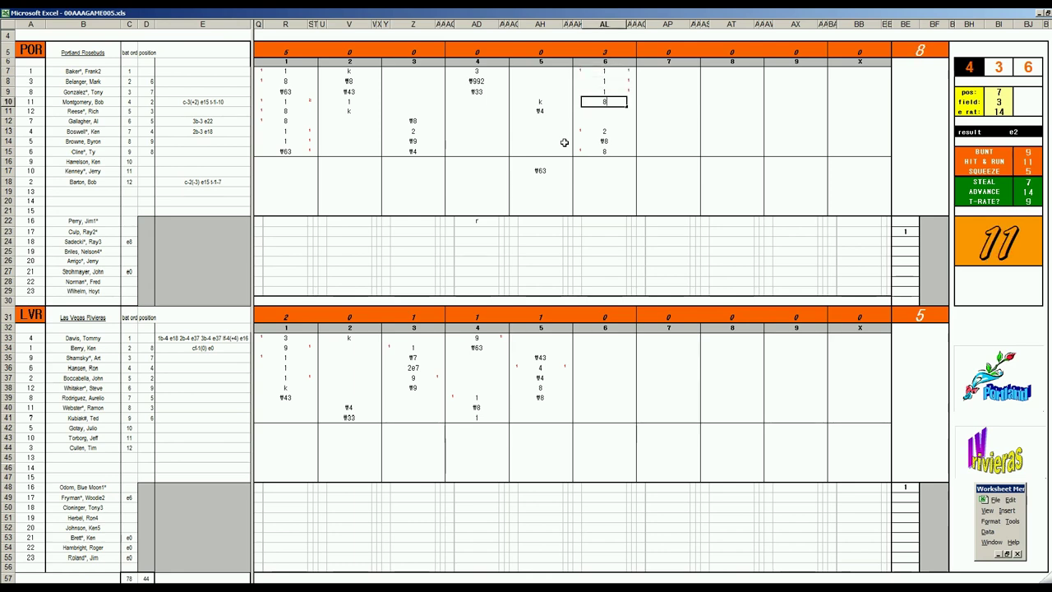
# - Log the Las Vegas relief pitcher in row 53 with 6 in BE53 and rr in AL53
pyautogui.click(928, 488)
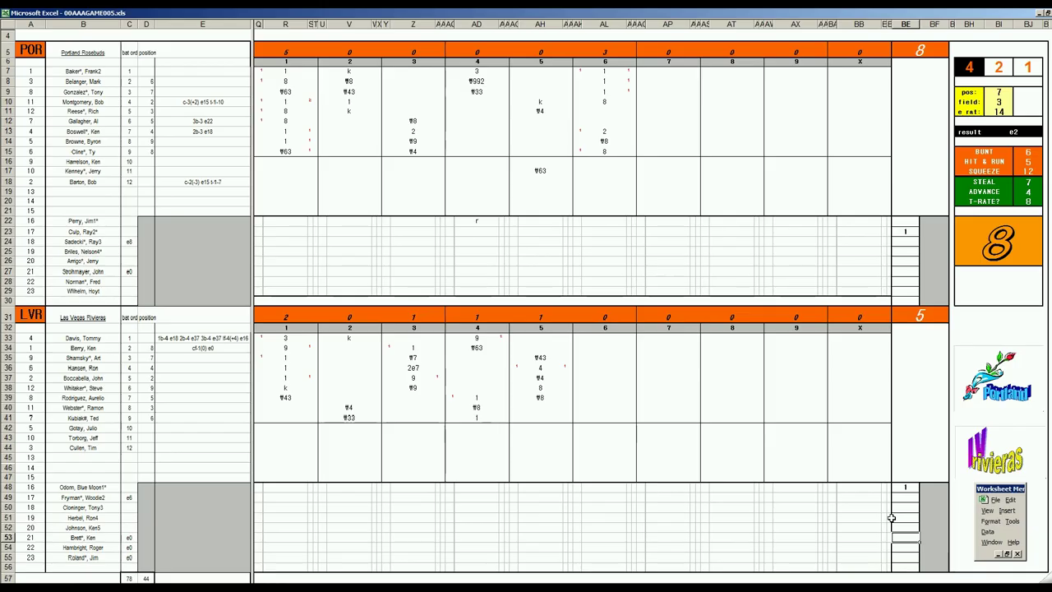
pyautogui.write('6')
pyautogui.press('Return')
pyautogui.press('Left')
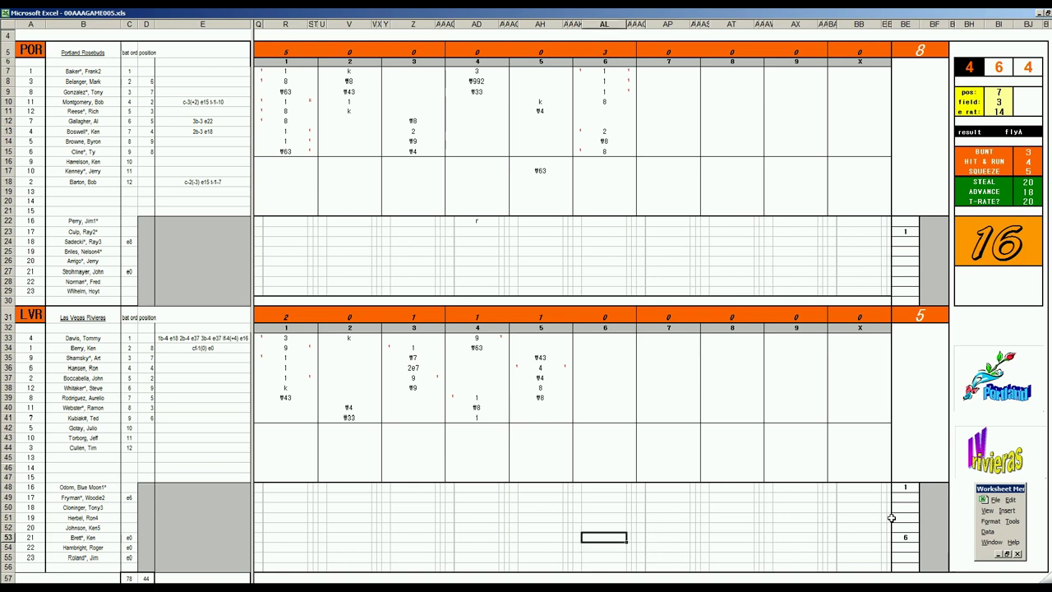
pyautogui.write('rr')
# - Record #43 in AL11 for Portland's sixth inning, marking an RBI in row 11 and a run in row 8
pyautogui.click(599, 110)
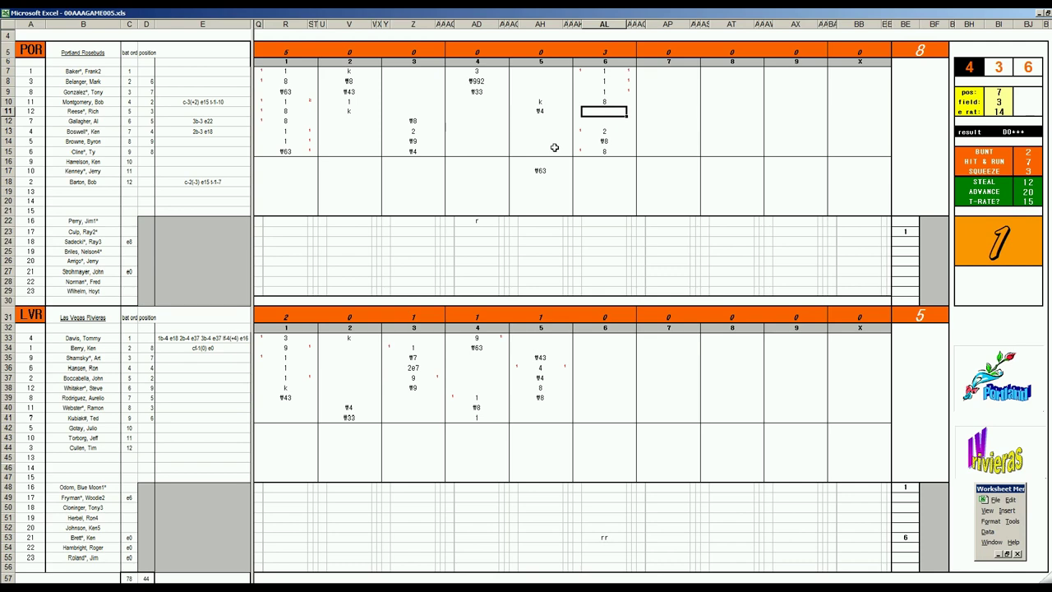
pyautogui.write('¶43')
pyautogui.press('Return')
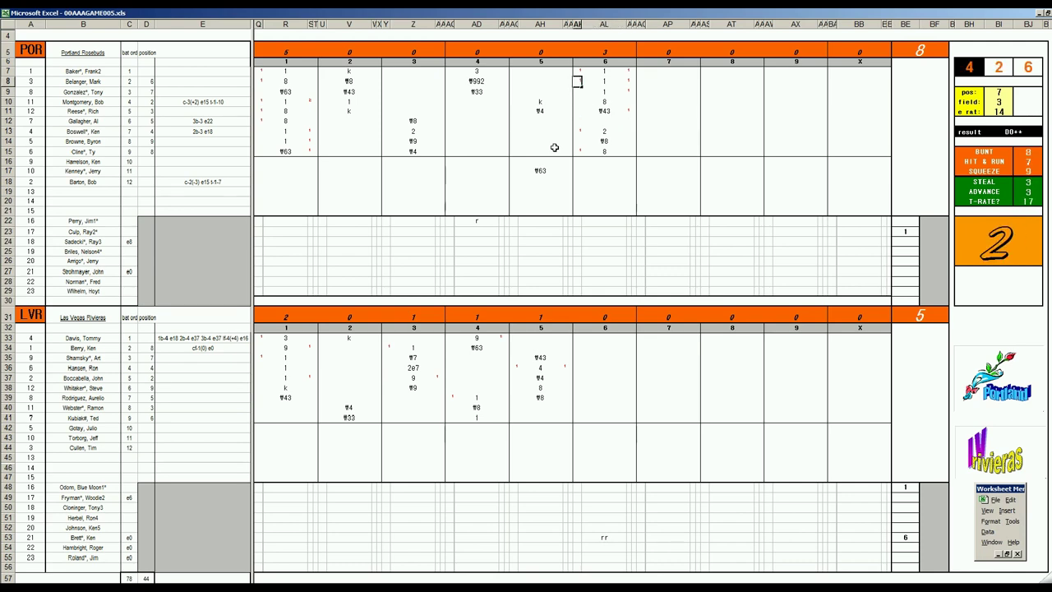
pyautogui.press('Return')
pyautogui.press('Return')
pyautogui.press('Return')
pyautogui.press('Return')
pyautogui.press('Return')
pyautogui.press('Return')
pyautogui.press('Return')
pyautogui.press('Return')
pyautogui.press('Return')
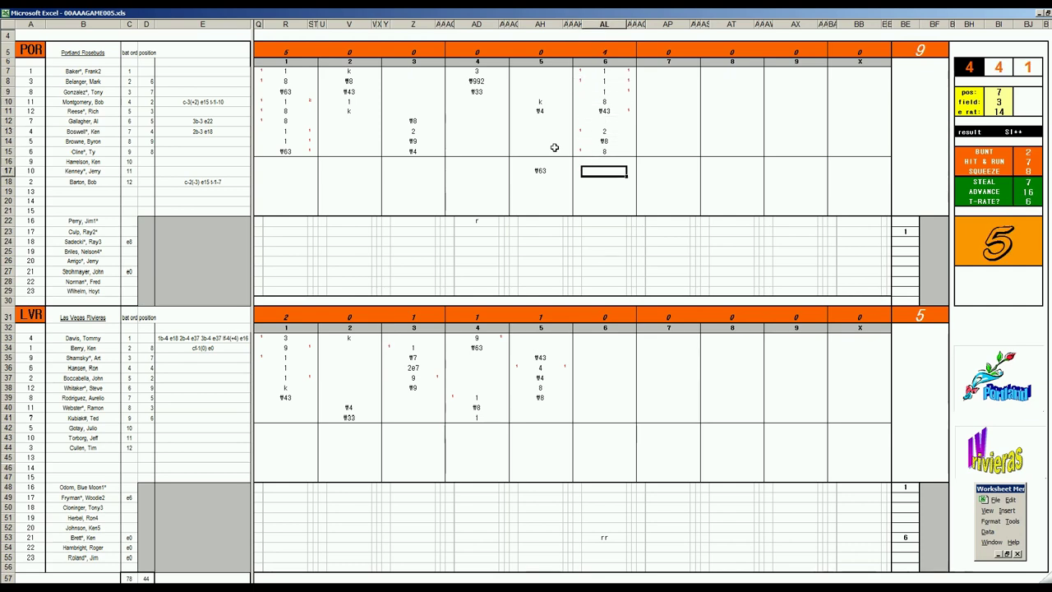
# - Set the fielding check's pos to 6 and field to 3
pyautogui.press('Tab')
pyautogui.write('6')
pyautogui.press('Return')
pyautogui.write('3')
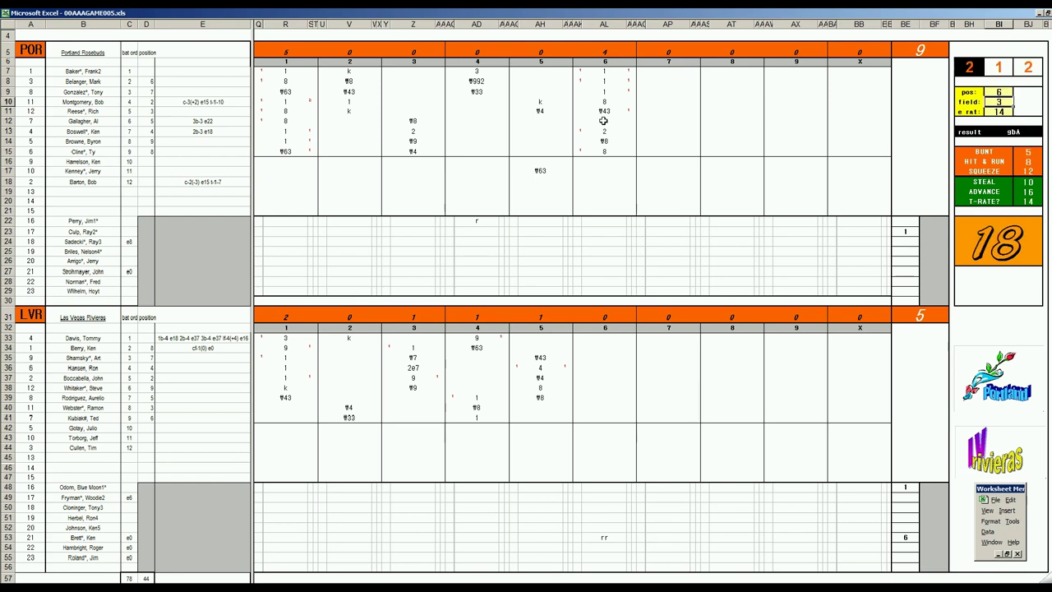
pyautogui.press('Return')
# - Record #63 in AL17 for the Portland substitute in the sixth inning, leaving AL12 empty
pyautogui.write('¶63')
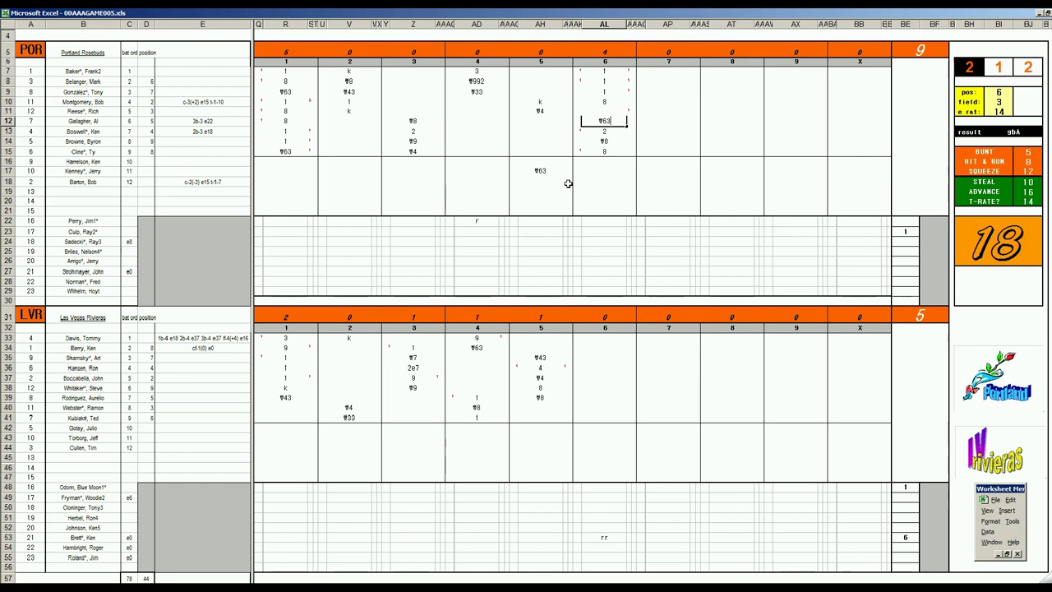
pyautogui.press('Return')
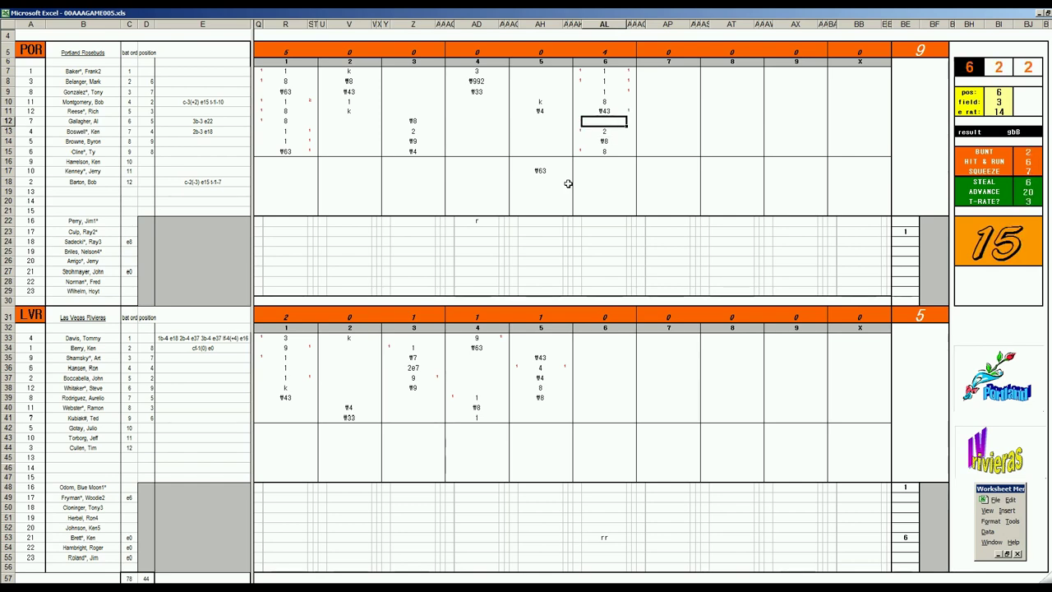
pyautogui.write('¶63')
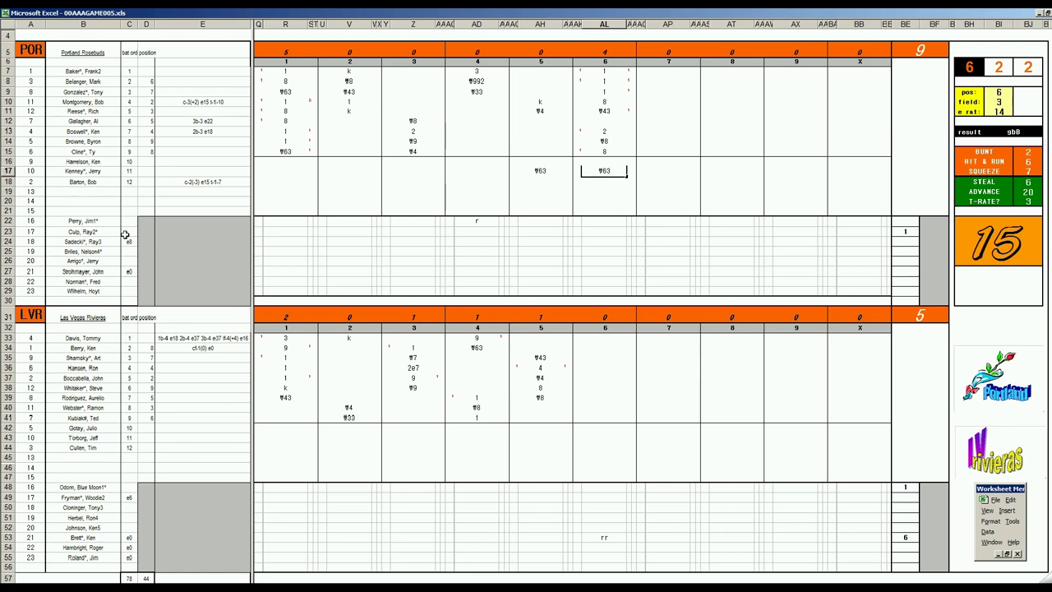
# - Record #3 in AL40, 8 in AL41 and #643 in AL33 for Las Vegas's sixth inning
pyautogui.click(597, 406)
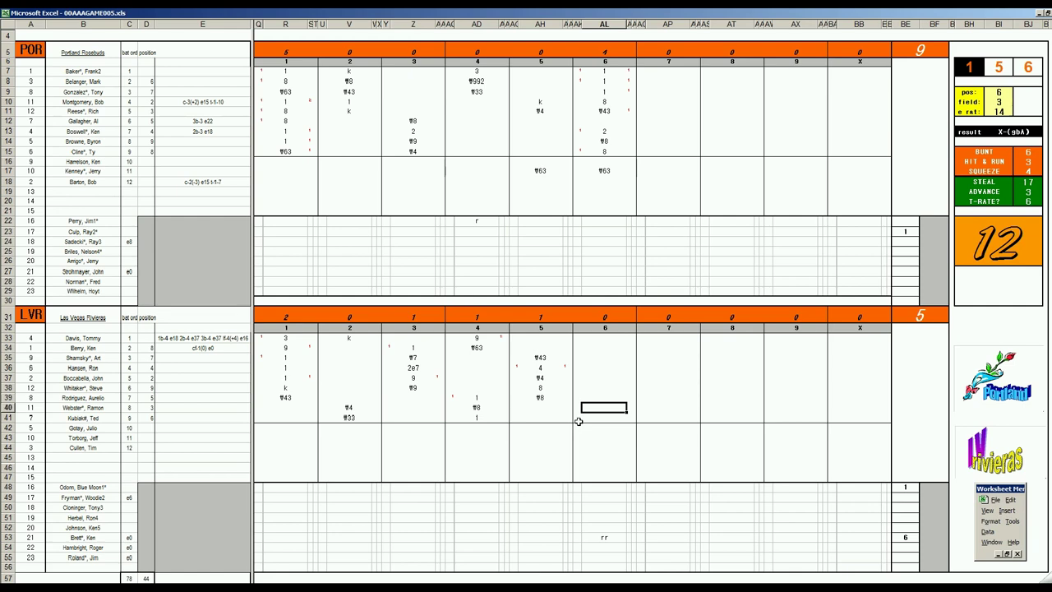
pyautogui.write('f3')
pyautogui.press('Return')
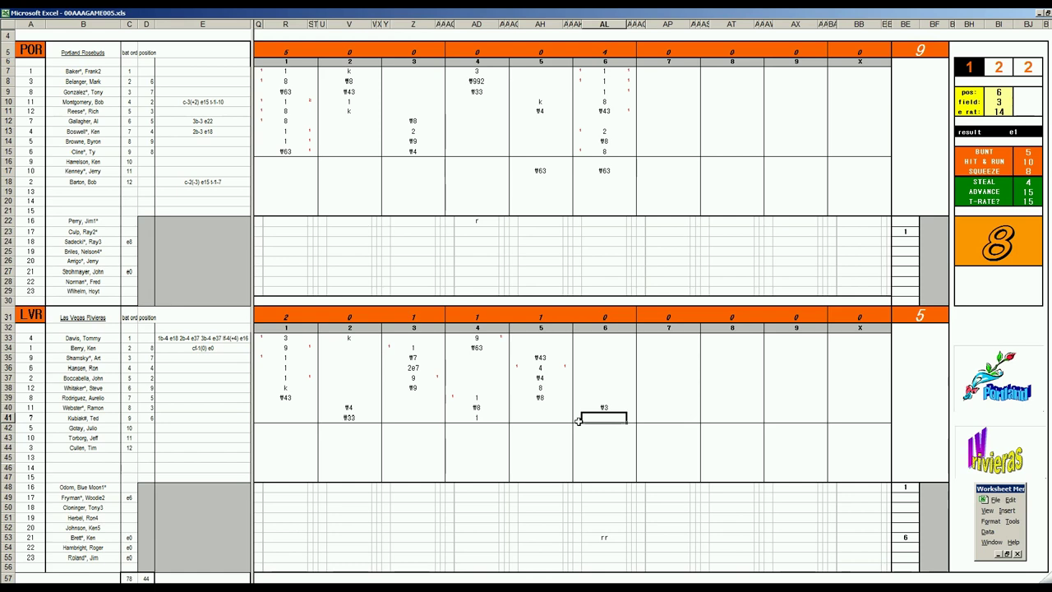
pyautogui.write('8')
pyautogui.press('Return')
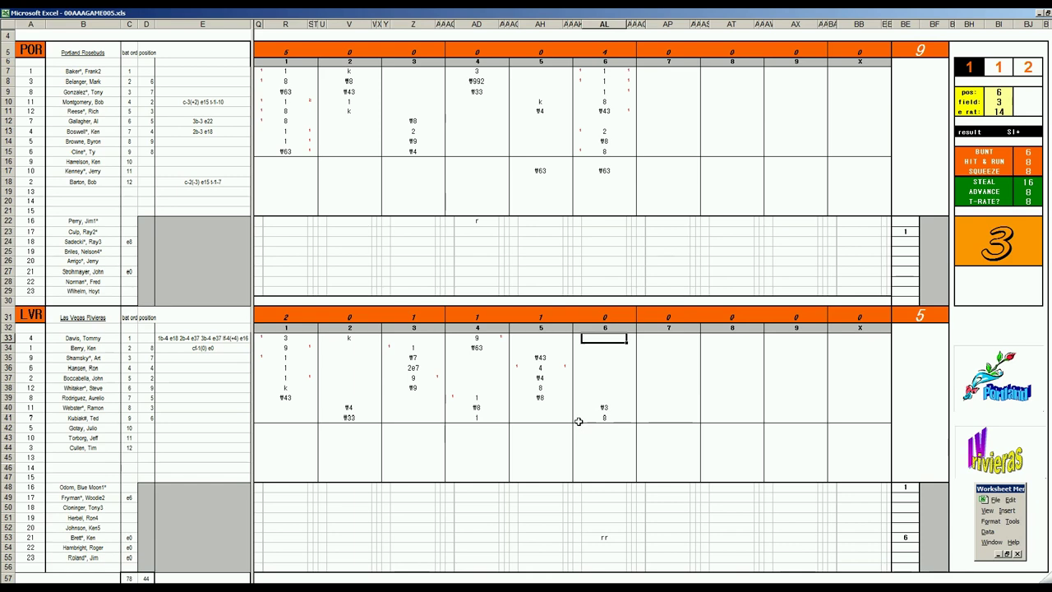
pyautogui.write('f643')
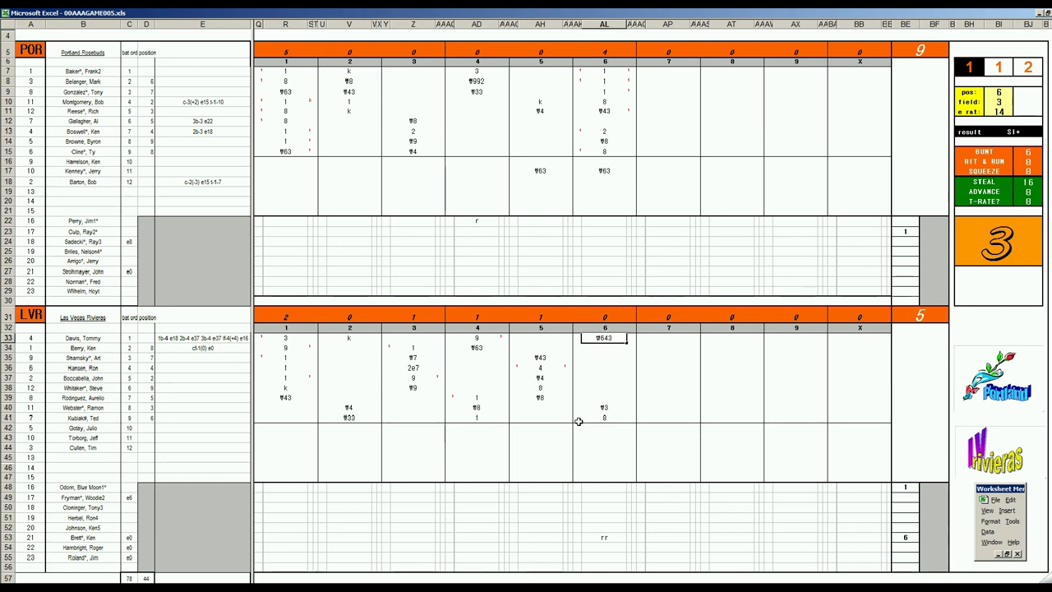
# - Record #63 in AP13 for Portland's first batter in the seventh inning
pyautogui.click(664, 133)
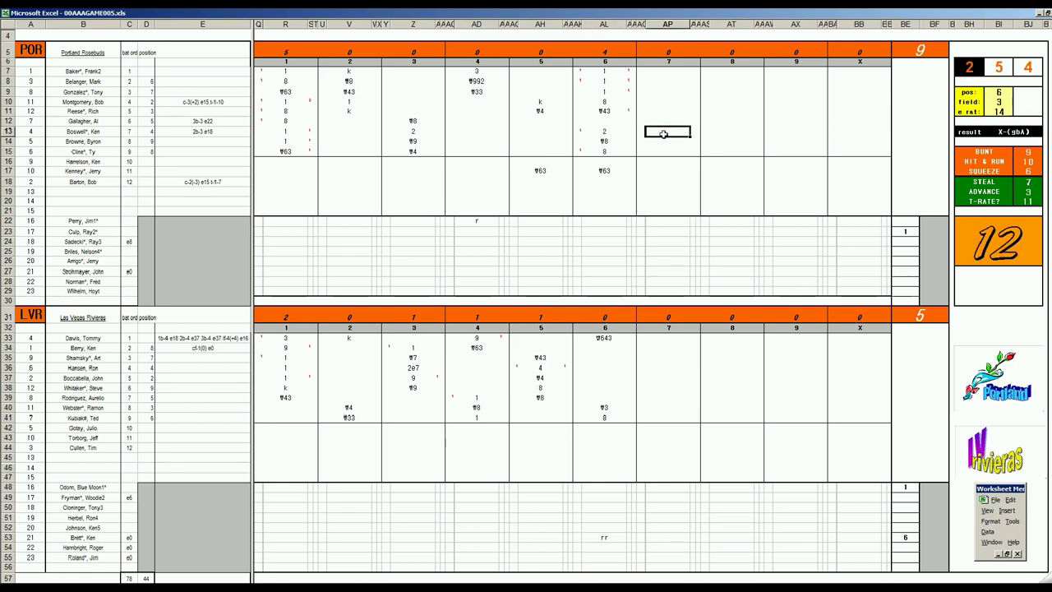
pyautogui.write('f63')
pyautogui.press('Return')
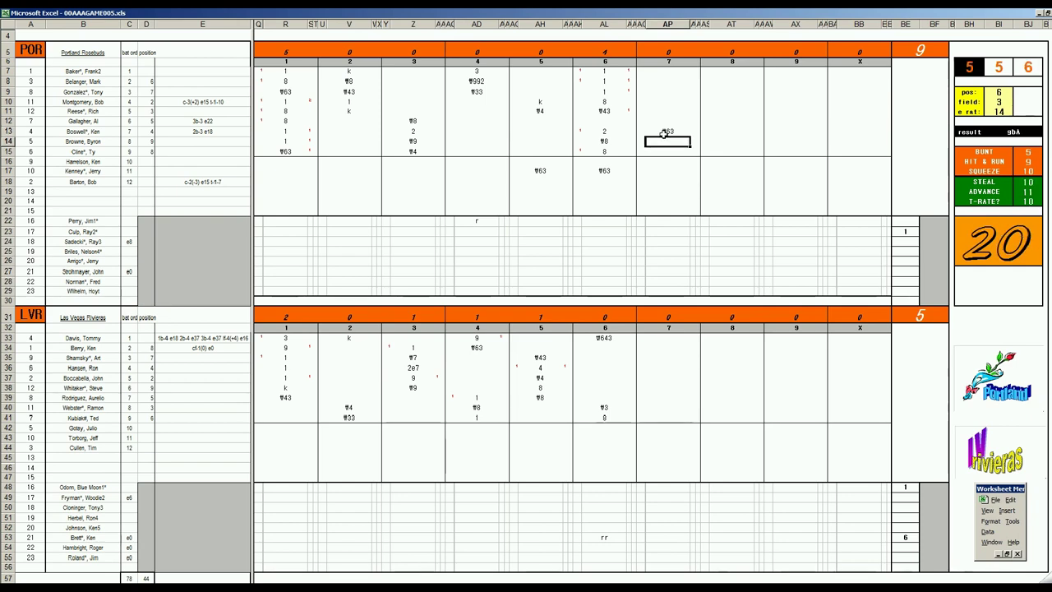
# - Set the fielding check's pos to 1 and record #13 in AP14 for Portland's seventh inning
pyautogui.write('1')
pyautogui.press('Return')
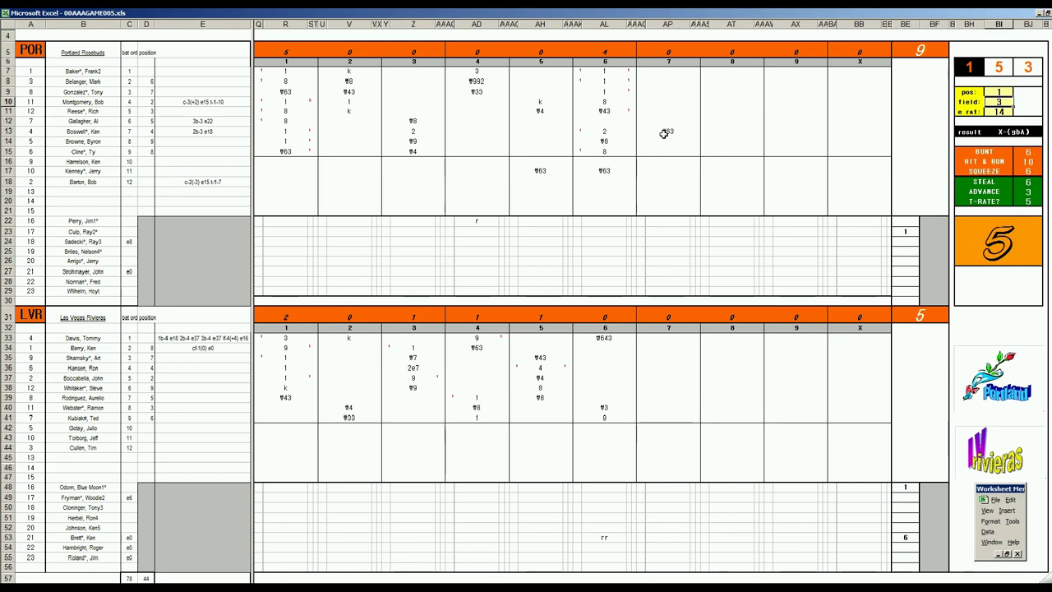
pyautogui.click(679, 141)
pyautogui.write('#13')
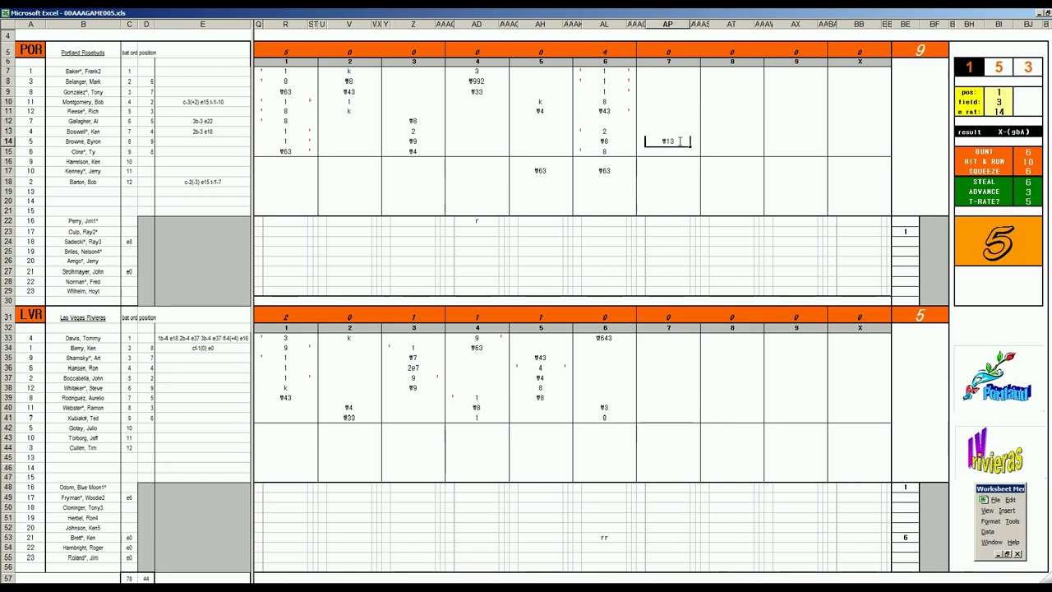
# - Confirm #13 in AP14 and go to AP15 for Portland's next batter in the seventh inning
pyautogui.press('Return')
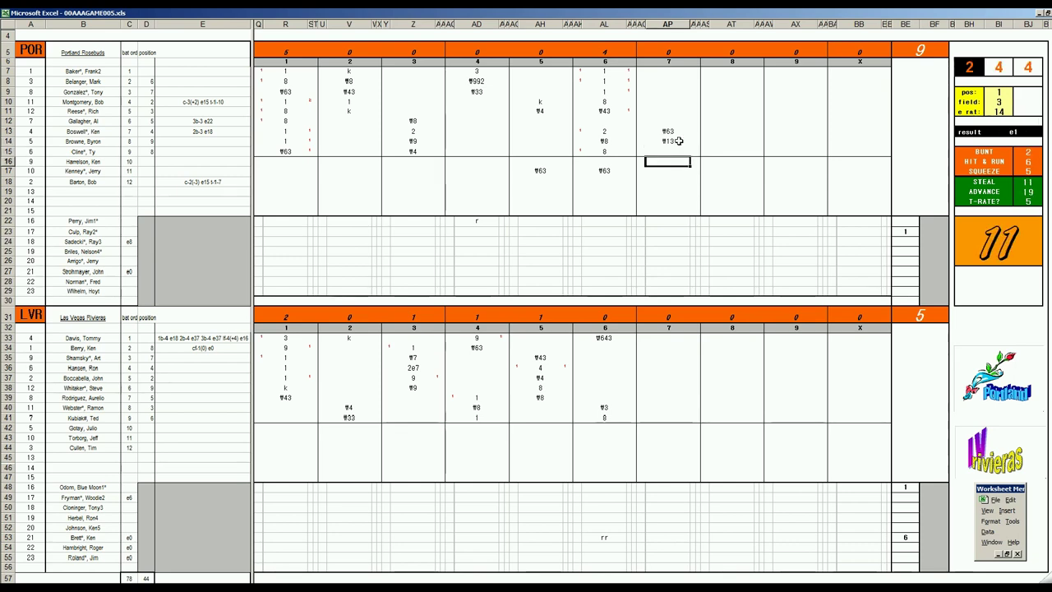
pyautogui.press('Up')
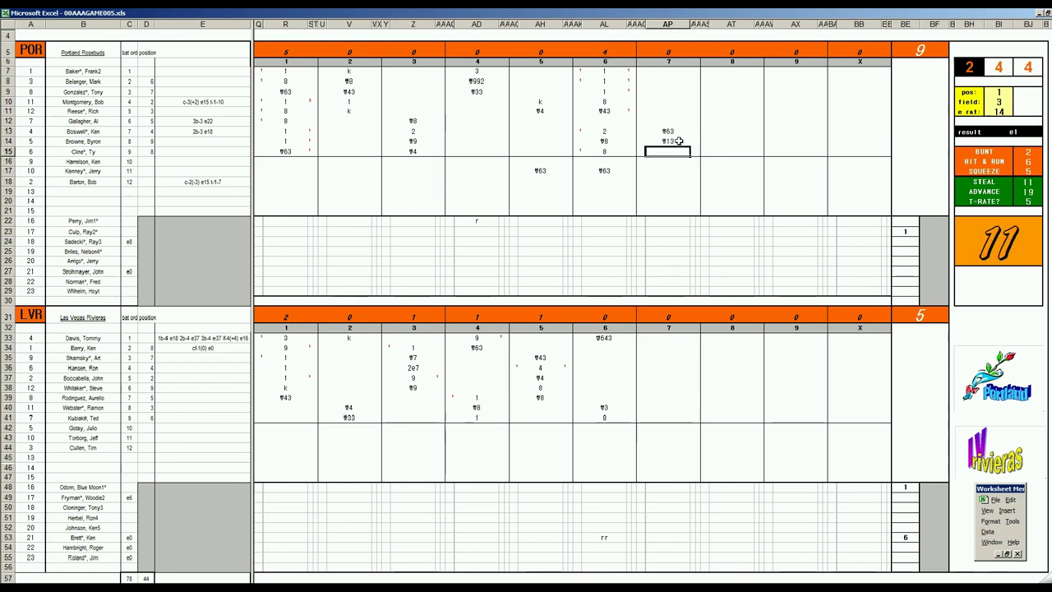
pyautogui.write('#3')
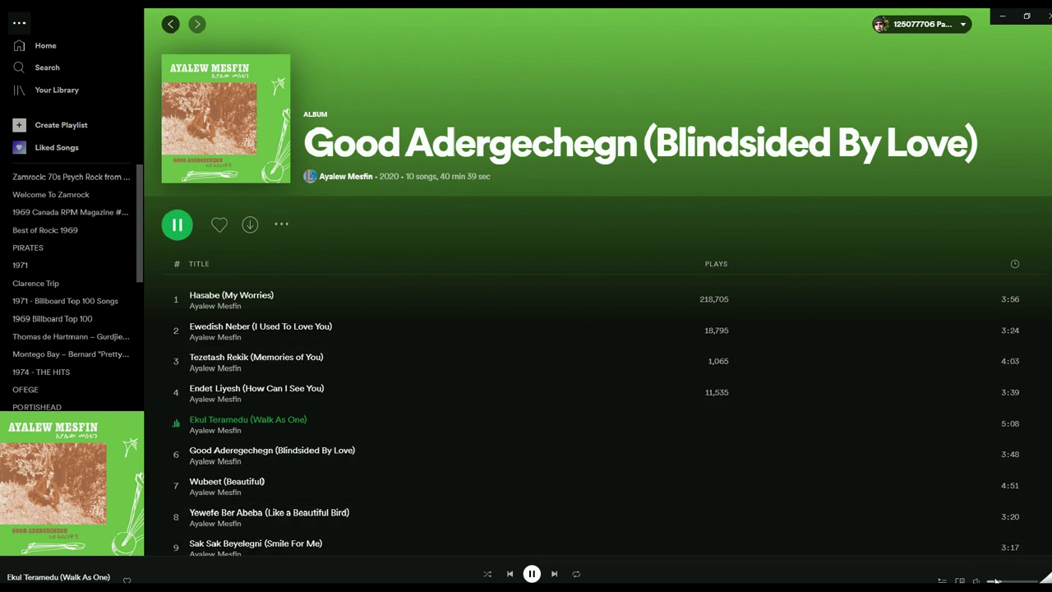
# - Switch to Spotify and lower the music playback volume
pyautogui.moveTo(1002, 580); pyautogui.dragTo(1009, 581)
pyautogui.hotkey('ctrl', 'Down')
pyautogui.hotkey('ctrl', 'Down')
pyautogui.hotkey('ctrl', 'Down')
pyautogui.hotkey('ctrl', 'Down')
pyautogui.hotkey('ctrl', 'Down')
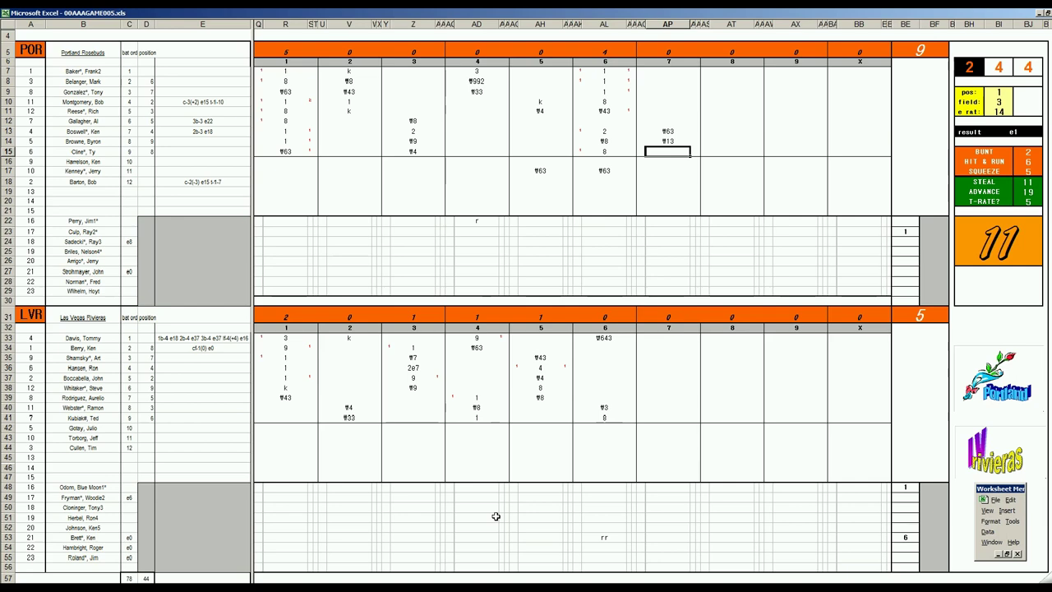
# - Back in Excel, record #3 in AP15 for Portland and #9 in AP34 for Las Vegas's seventh inning
pyautogui.write('#3')
pyautogui.click(664, 347)
pyautogui.press('F9')
pyautogui.write('#9')
pyautogui.press('Return')
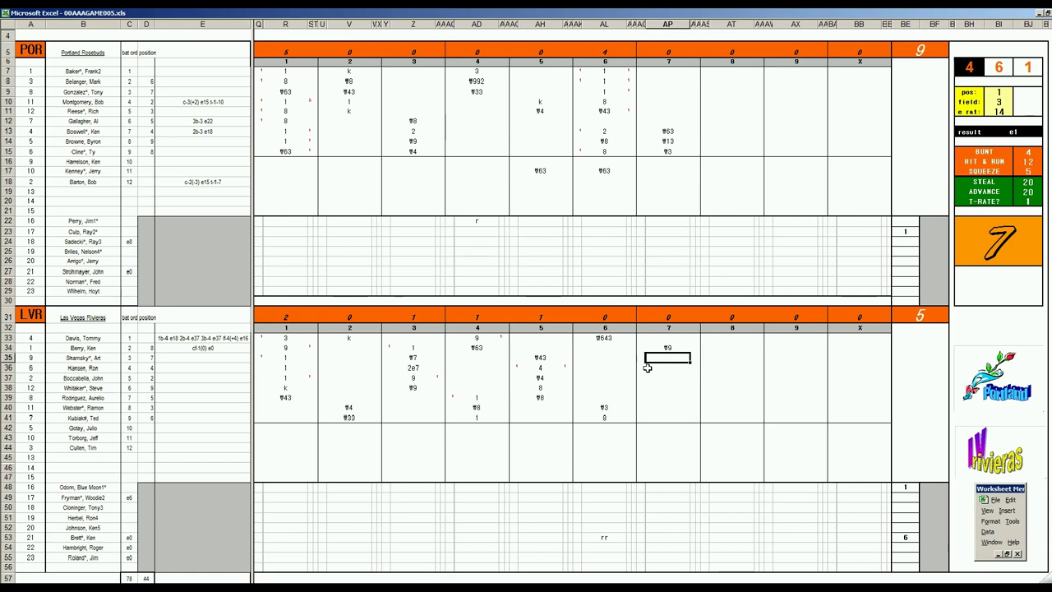
# - Record 8 in AP35, 2 in AP36 and 1 in AP37, marking the run in AO35 and the RBI beside AP37
pyautogui.write('8')
pyautogui.press('Return')
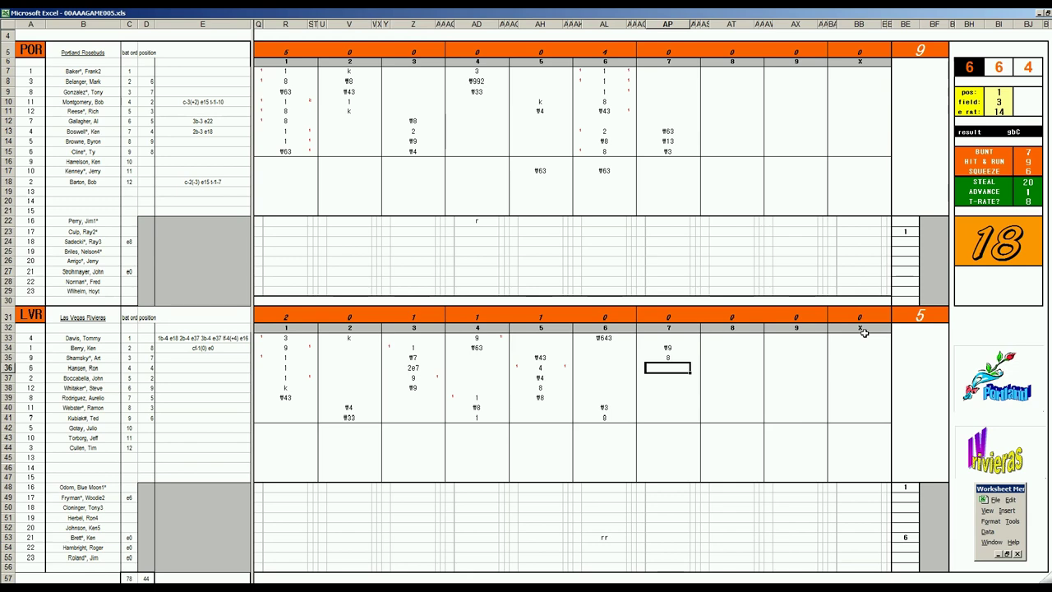
pyautogui.write('2')
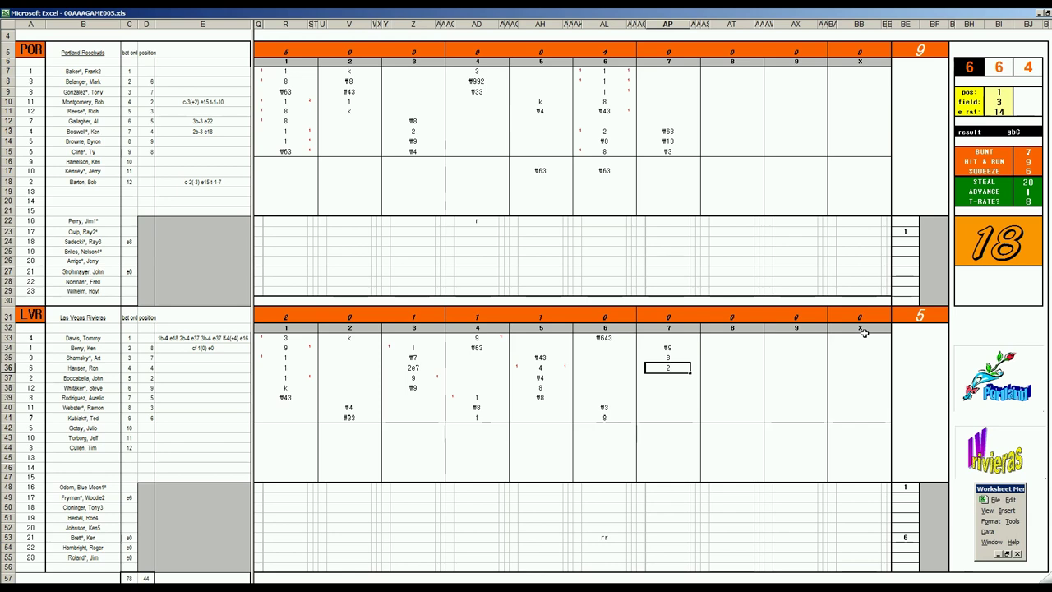
pyautogui.press('Return')
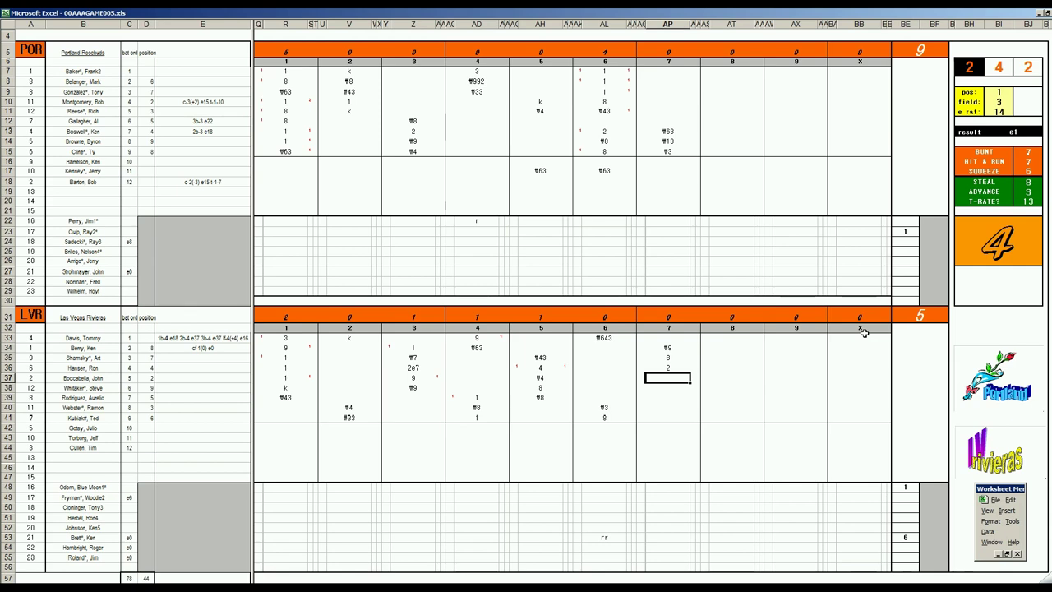
pyautogui.write('1')
pyautogui.press('Return')
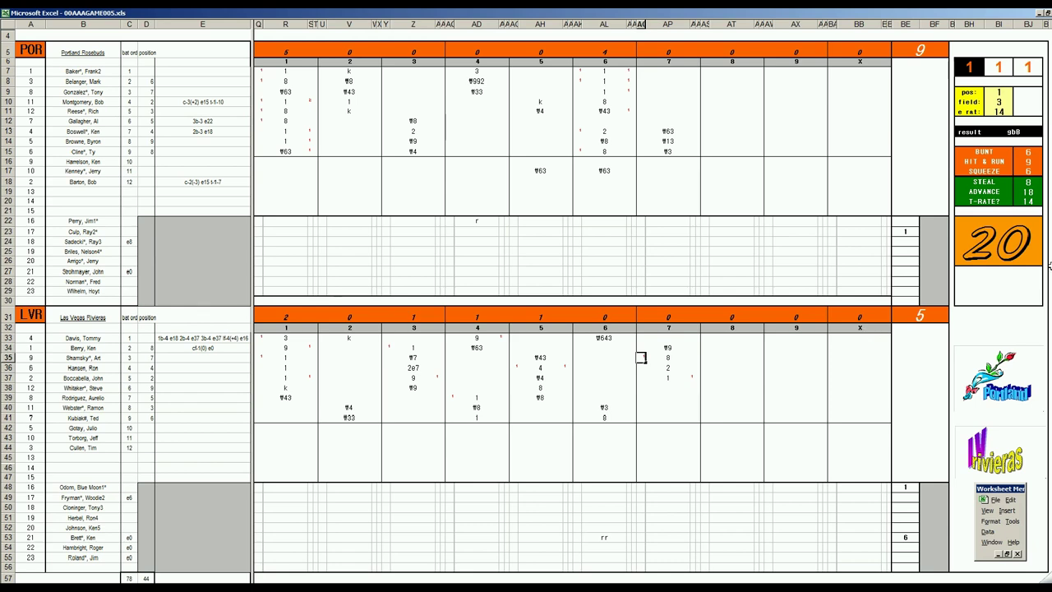
# - Set the Portland starter's innings pitched in BF23 to 6 1/3
pyautogui.click(924, 233)
pyautogui.write('3 1/6')
pyautogui.press('Return')
pyautogui.press('Up')
pyautogui.write('6 1/3')
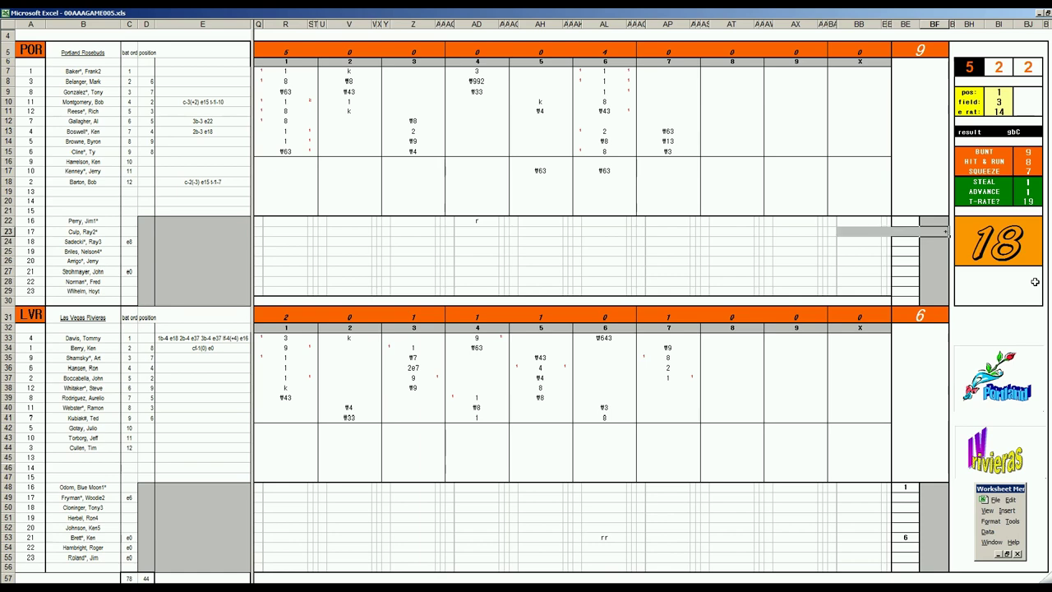
pyautogui.press('Return')
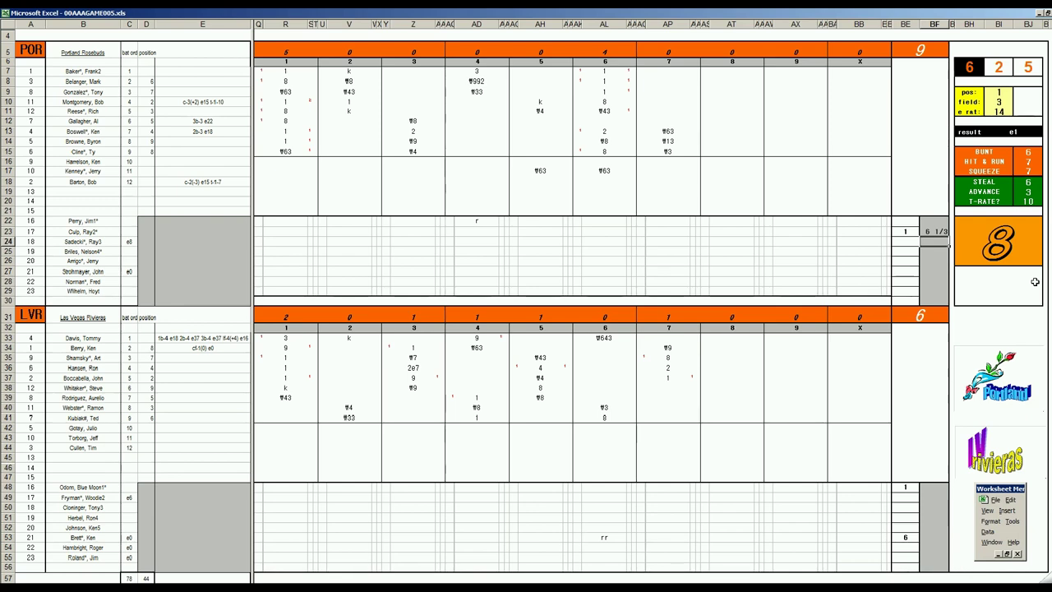
# - Enter 7 in BE27 for the Portland reliever and sw in AP27 for the seventh inning
pyautogui.click(905, 271)
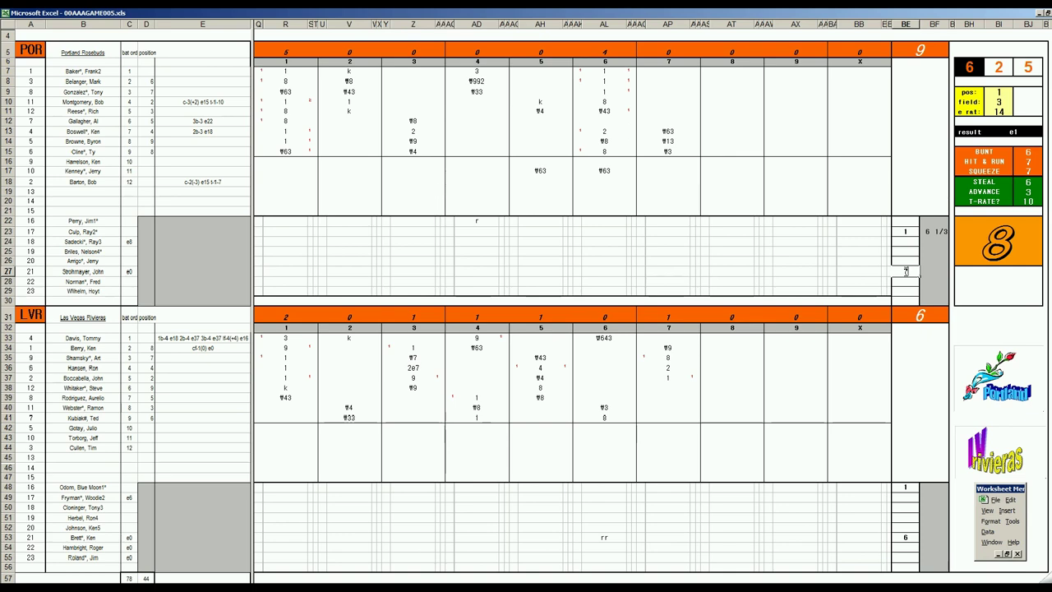
pyautogui.press('Left')
pyautogui.press('Left')
pyautogui.press('Left')
pyautogui.press('Left')
pyautogui.press('Left')
pyautogui.press('Left')
pyautogui.press('Left')
pyautogui.press('Left')
pyautogui.press('Left')
pyautogui.press('Left')
pyautogui.press('Left')
pyautogui.press('Left')
pyautogui.press('Left')
pyautogui.press('Left')
pyautogui.press('Left')
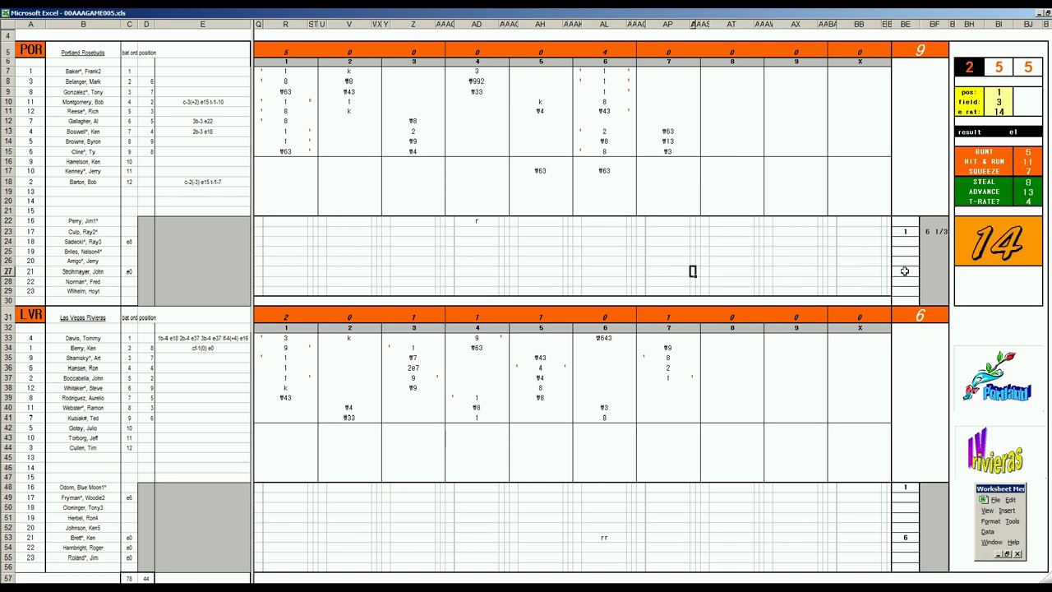
pyautogui.write('sw')
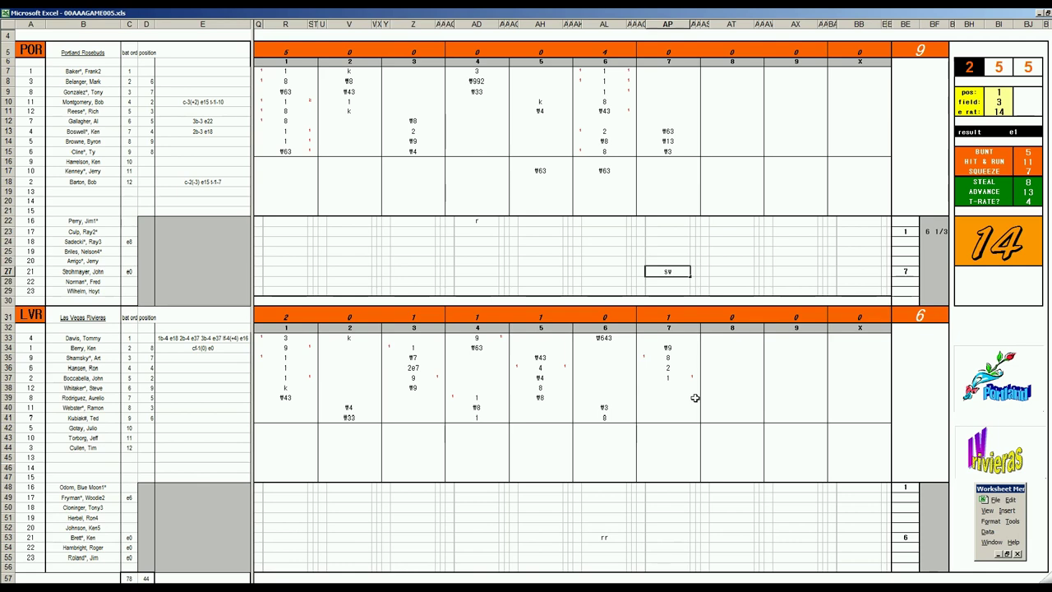
# - Set the fielding check to pos 9, field 3 and e rat 11
pyautogui.click(670, 388)
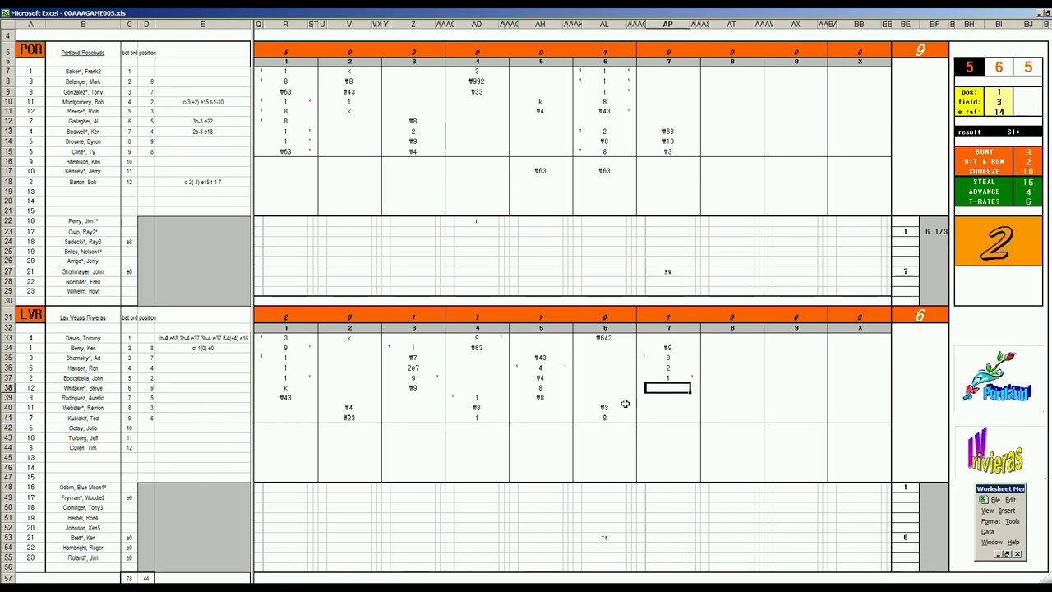
pyautogui.hotkey('ctrl', 'p')
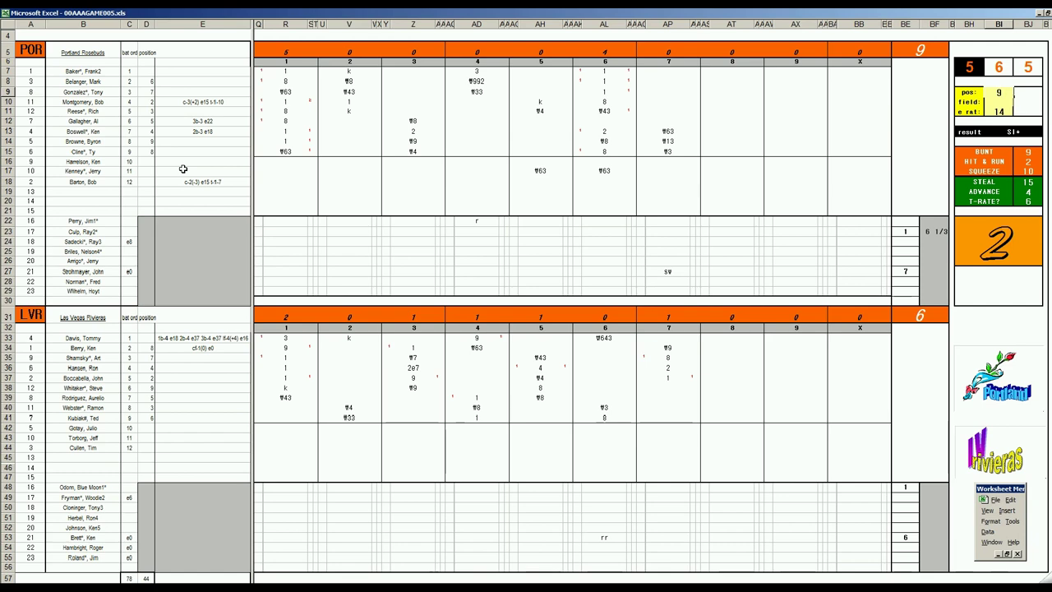
pyautogui.press('Return')
pyautogui.write('3')
pyautogui.press('Return')
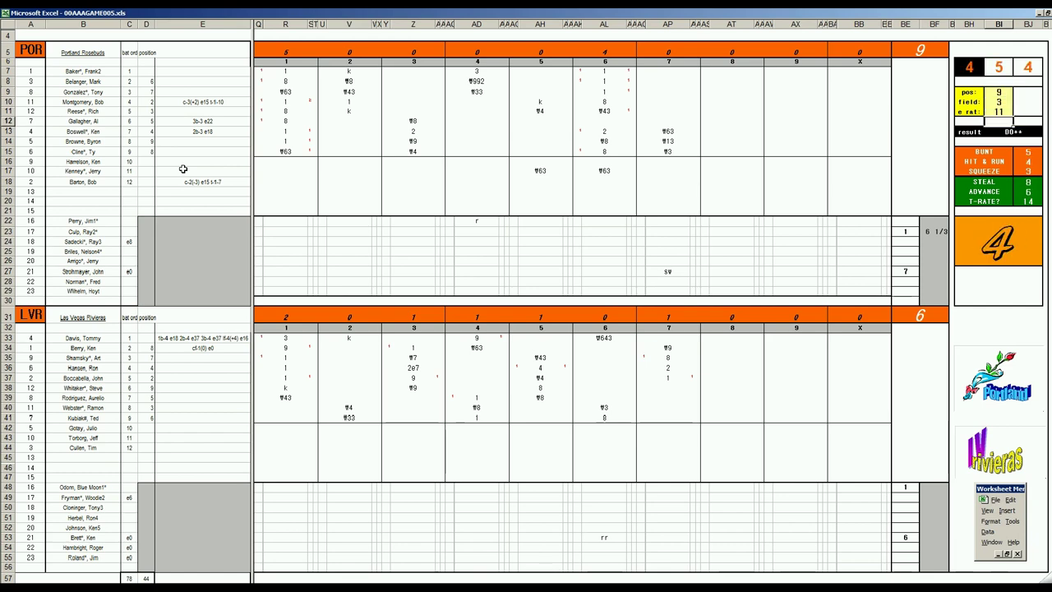
# - Record 2 in AP38 with an RBI mark beside it and a run mark in AO36
pyautogui.click(666, 388)
pyautogui.write('2')
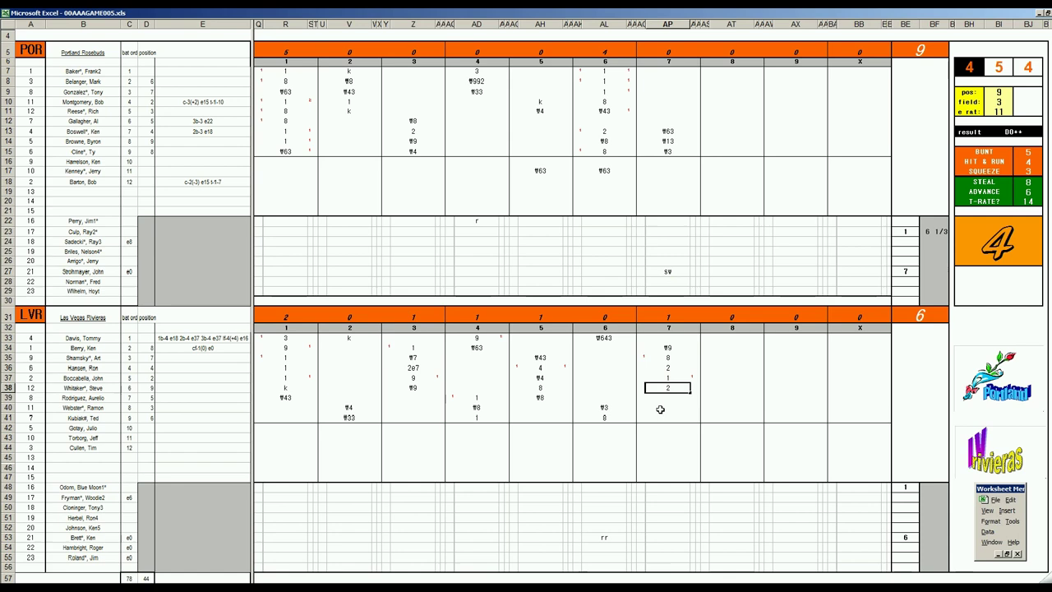
pyautogui.press('Return')
pyautogui.press('Up')
pyautogui.press('Up')
pyautogui.press('Up')
pyautogui.press('Left')
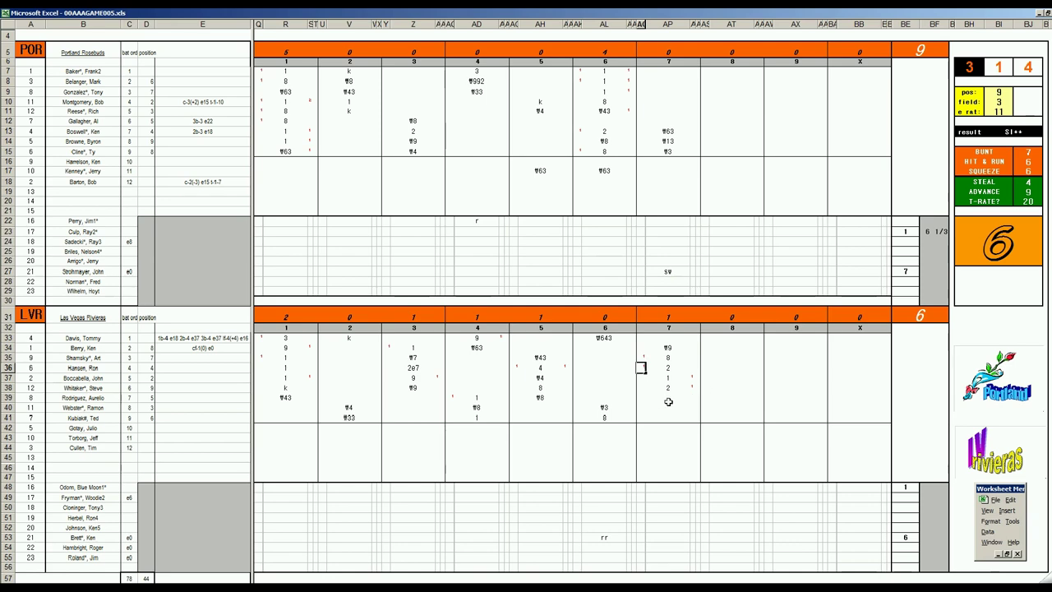
# - Record 1 in AP39 with an RBI mark beside it and a run mark in AO37
pyautogui.click(669, 399)
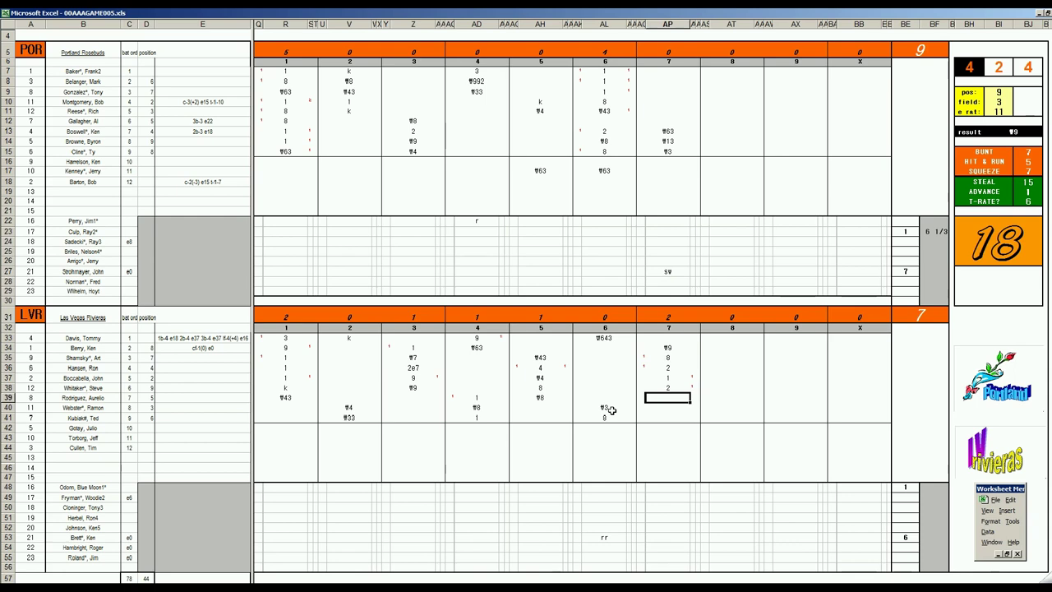
pyautogui.write('1')
pyautogui.press('Return')
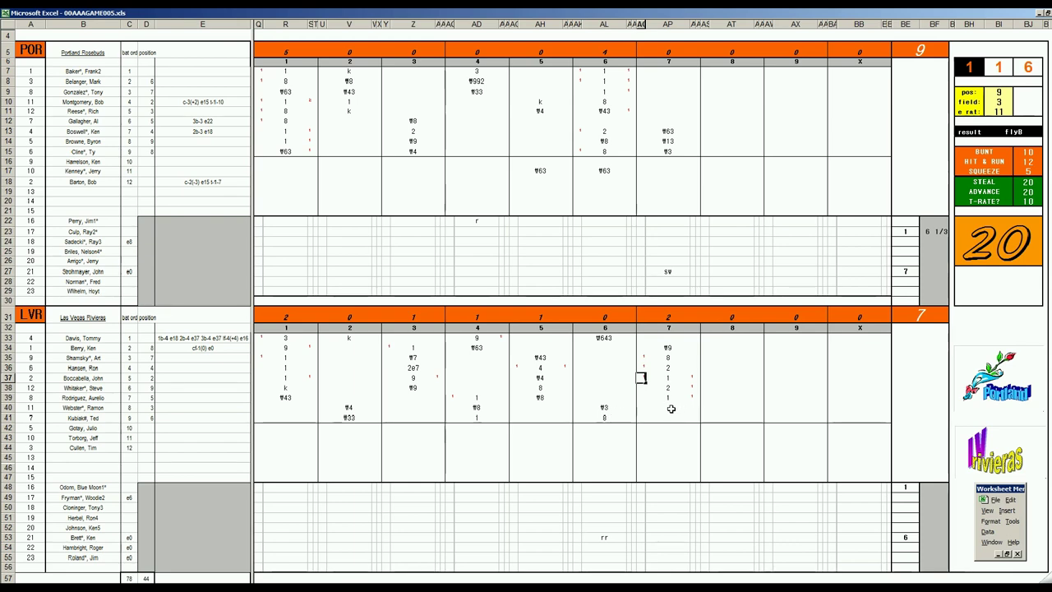
# - Record 8 in AP40 and k in AP41 for Las Vegas's seventh inning
pyautogui.click(672, 408)
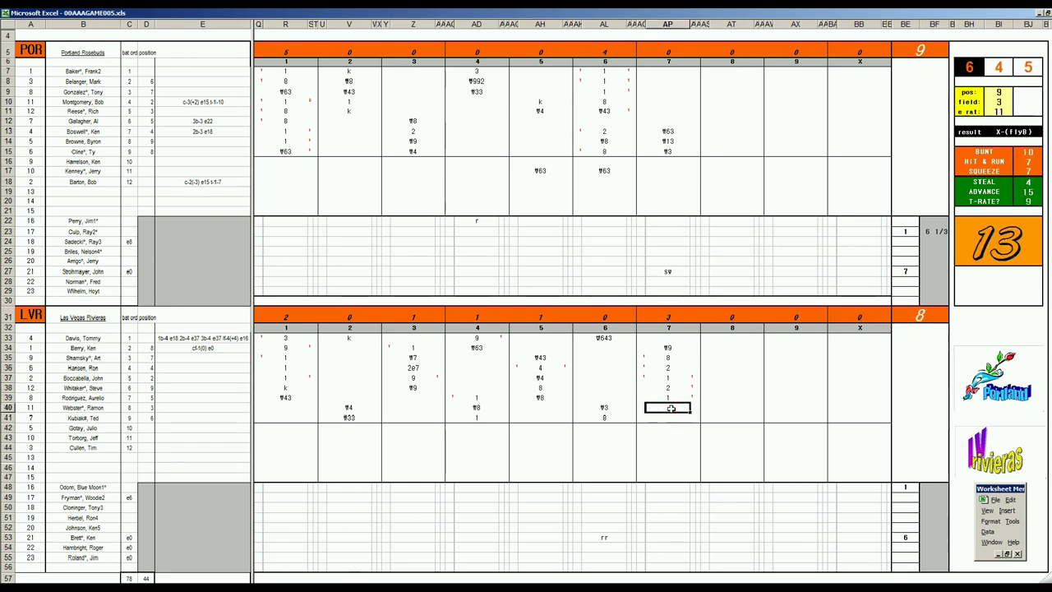
pyautogui.write('8')
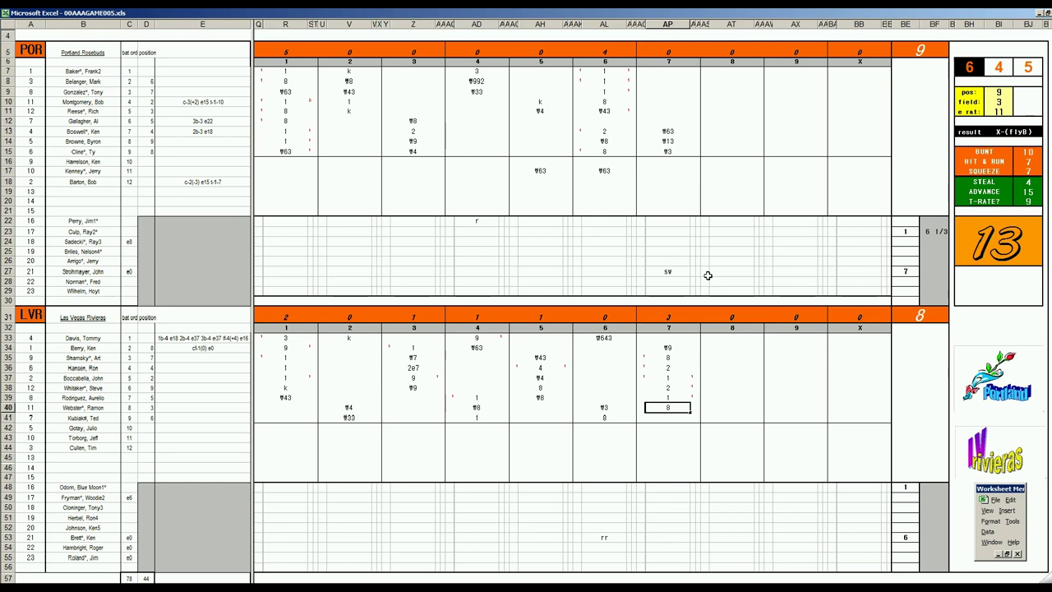
pyautogui.press('Return')
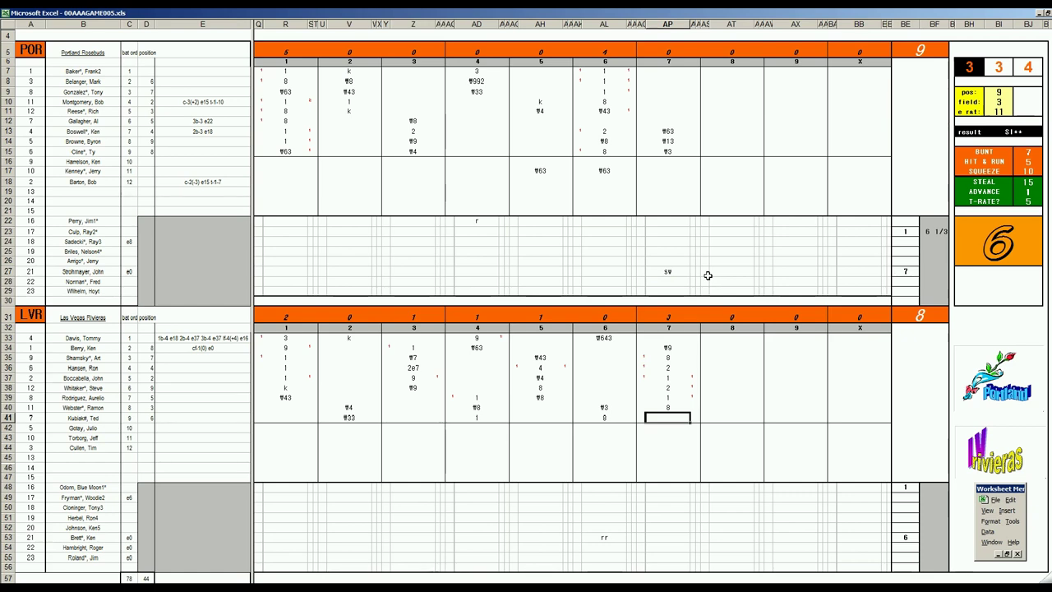
pyautogui.write('k')
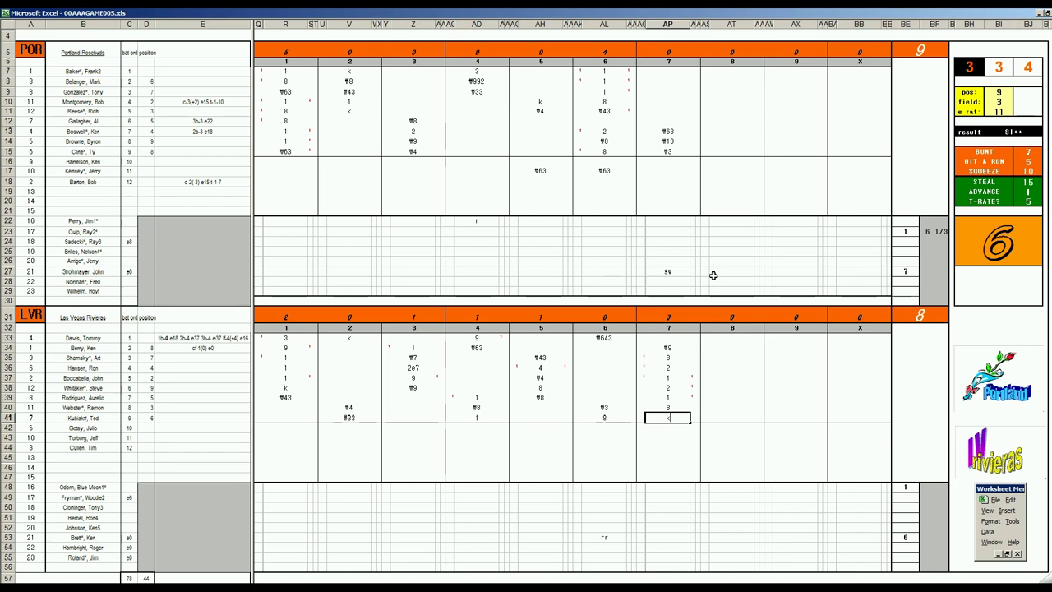
# - Set the Portland reliever's innings pitched in BF27 to 1/3
pyautogui.click(933, 271)
pyautogui.write('+1/')
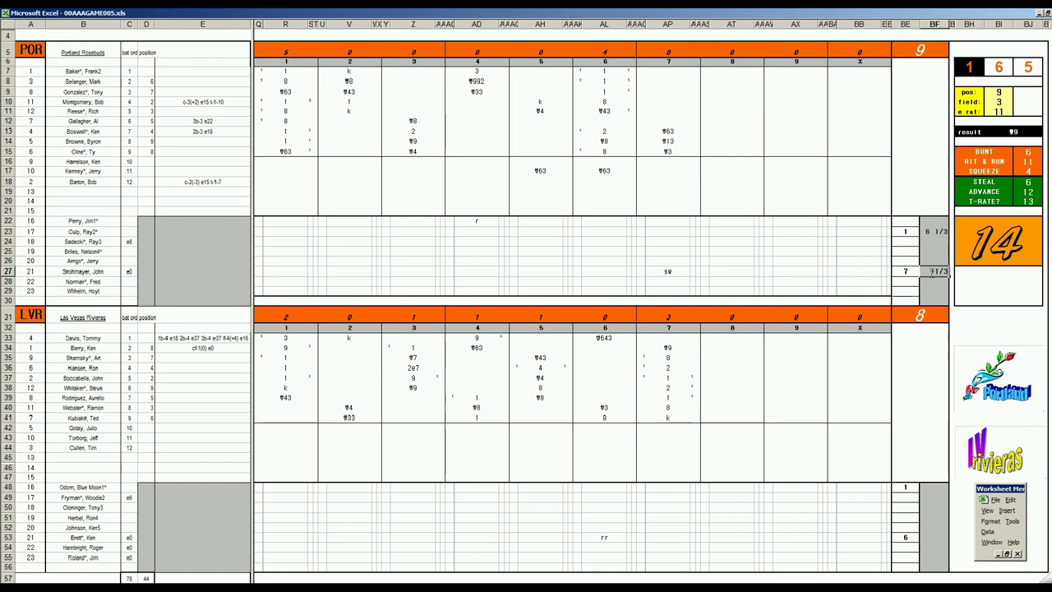
pyautogui.write('3')
pyautogui.press('Return')
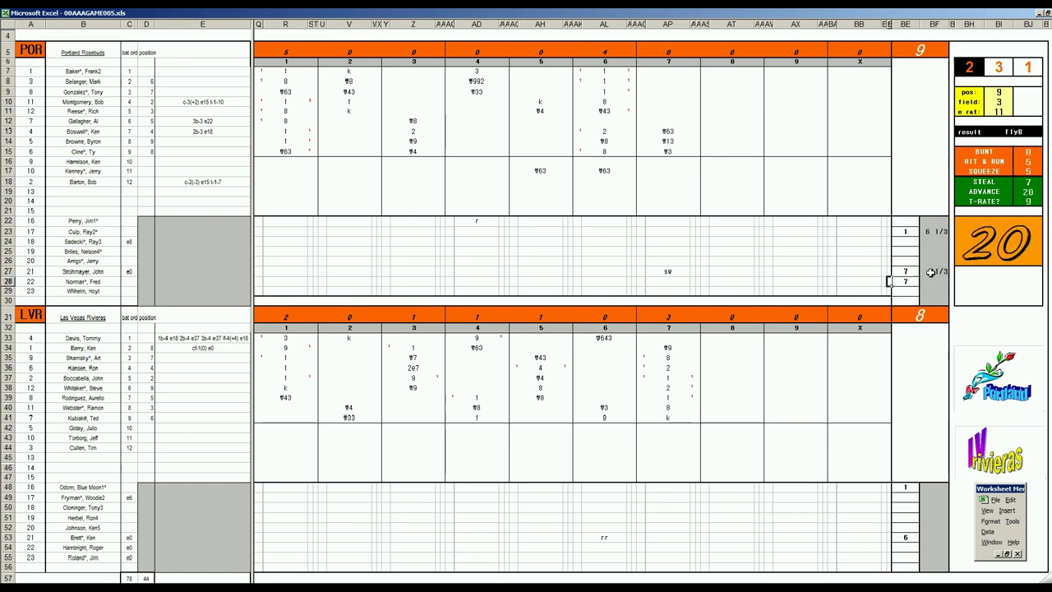
# - Enter 7 in BE28 for Portland's next reliever and td in AP28 for the seventh inning
pyautogui.press('Left')
pyautogui.press('Left')
pyautogui.press('Left')
pyautogui.press('Left')
pyautogui.press('Left')
pyautogui.press('Left')
pyautogui.write('td')
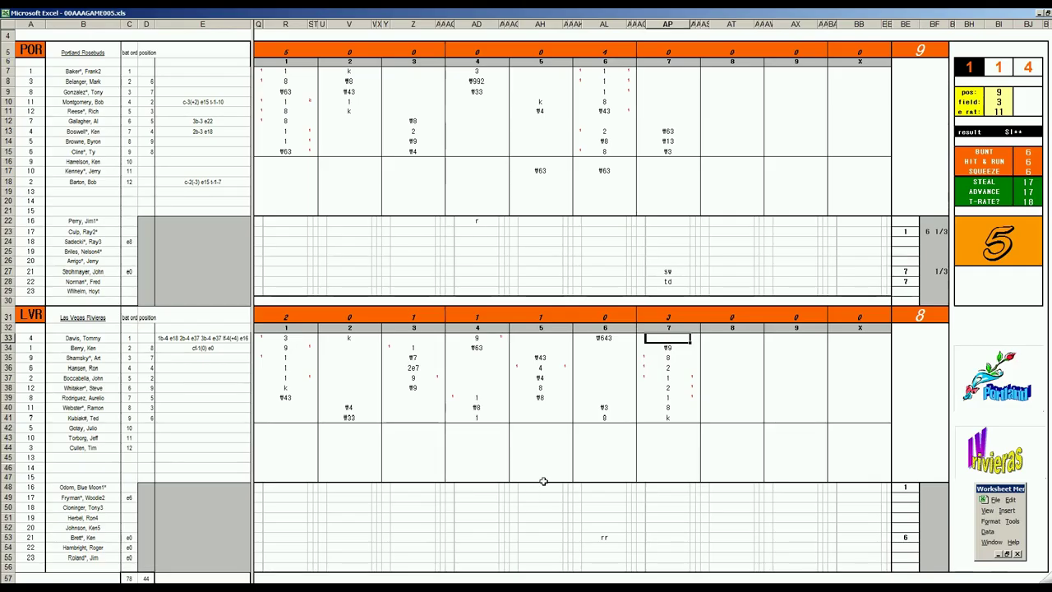
# - Record 4 in AP33 with its RBI mark, and add run marks in AO33 and AO38 through AO40
pyautogui.press('Left')
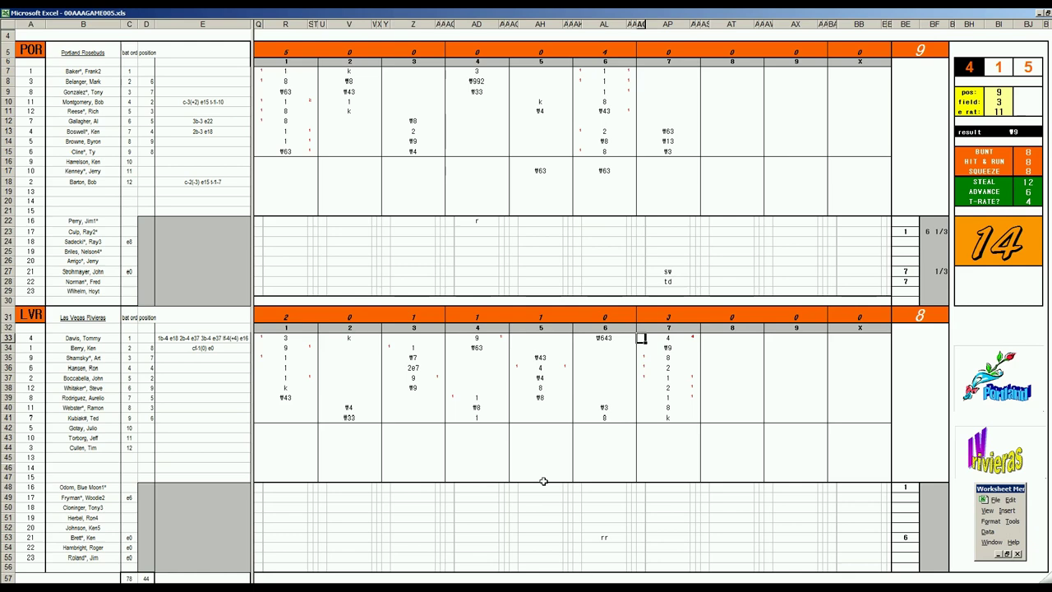
pyautogui.press('Down')
pyautogui.press('Down')
pyautogui.press('Down')
pyautogui.press('Down')
pyautogui.press('Down')
pyautogui.press('Down')
pyautogui.press('Up')
pyautogui.press('Up')
pyautogui.press('Up')
pyautogui.press('Up')
pyautogui.press('Up')
pyautogui.press('Up')
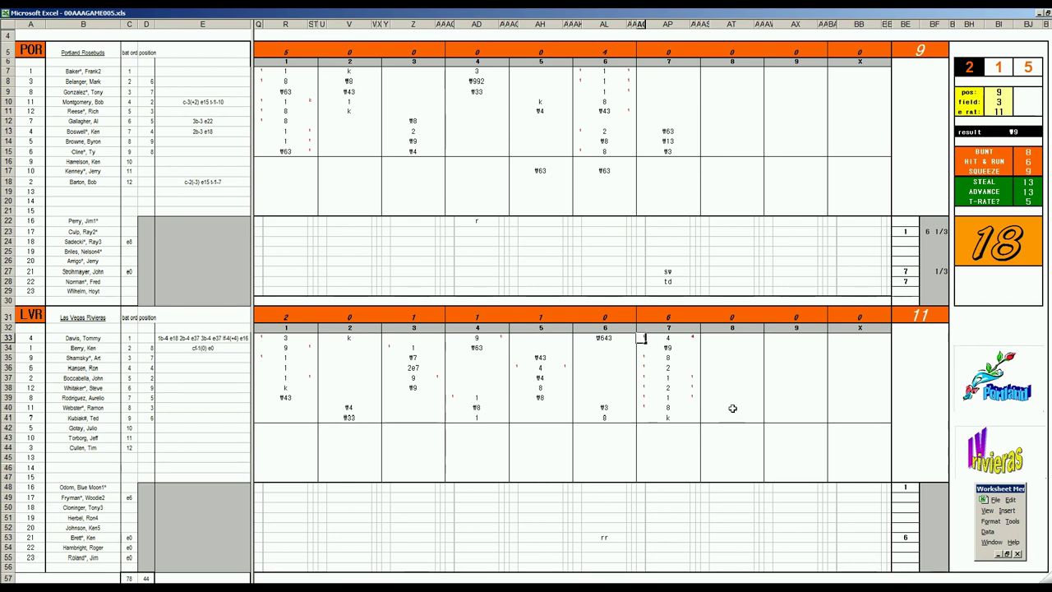
# - Record k in AT34 for Las Vegas and set its starter's innings pitched in BF48 to 5 1/3
pyautogui.click(720, 349)
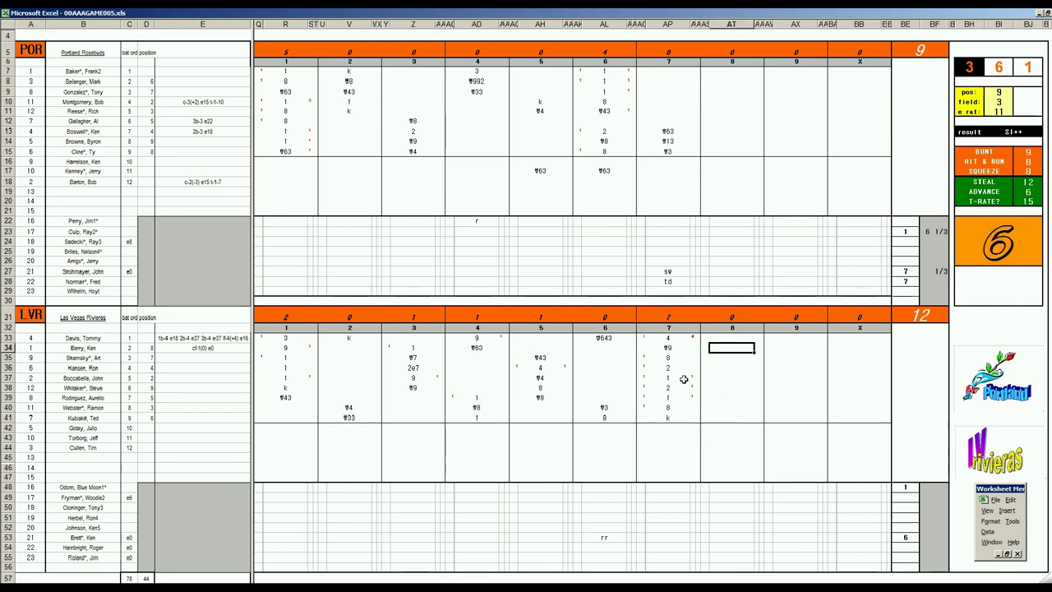
pyautogui.write('k')
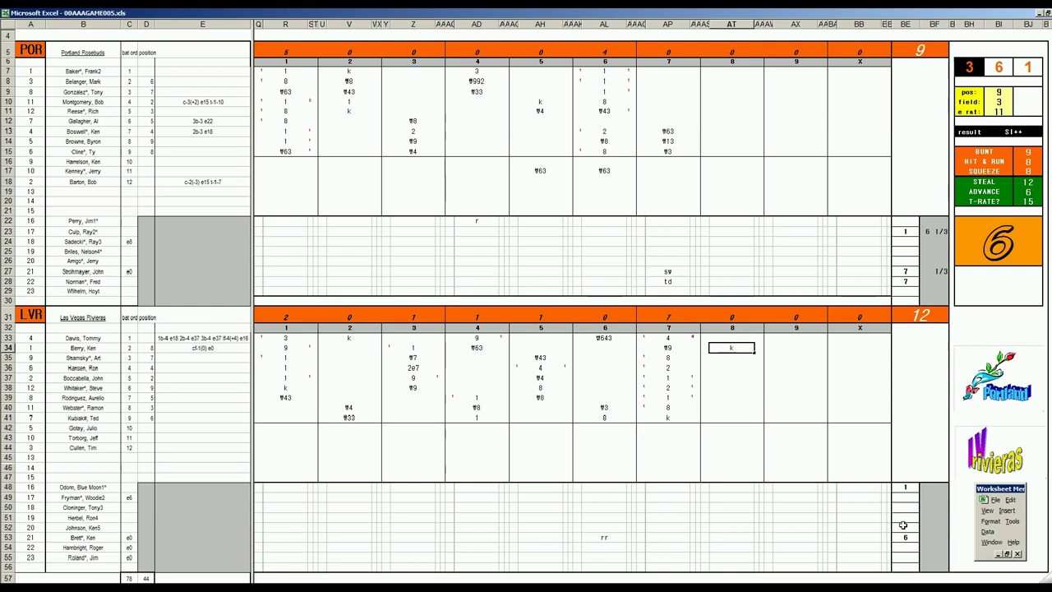
pyautogui.click(927, 487)
pyautogui.write('5 1/3')
pyautogui.press('Return')
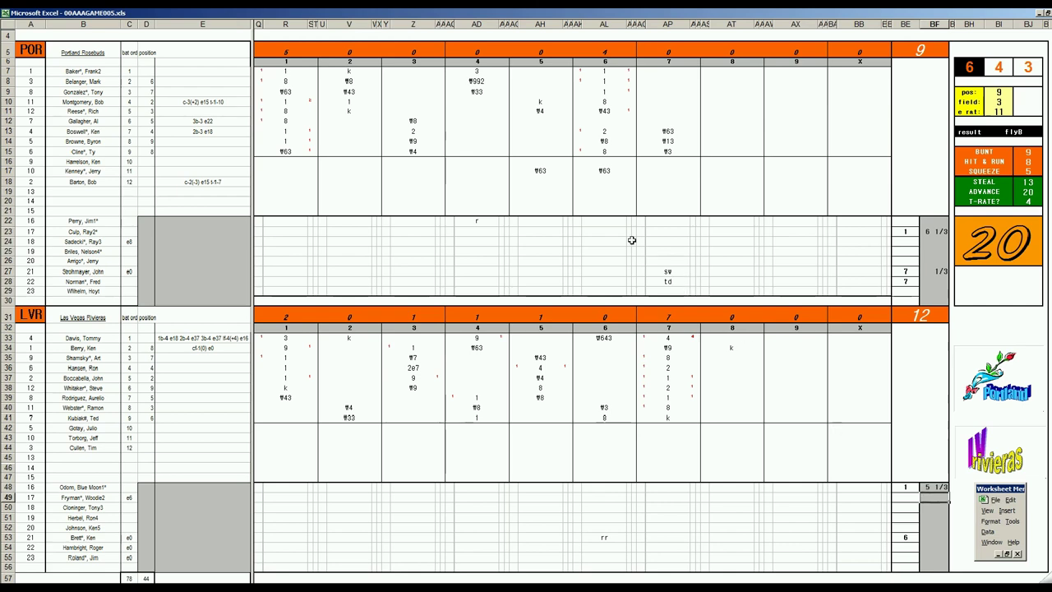
# - Set the Las Vegas reliever's innings pitched in BF53 to 1 2/3 and enter 8 in BE54 for the next reliever
pyautogui.click(931, 535)
pyautogui.write('1 2/3')
pyautogui.press('Return')
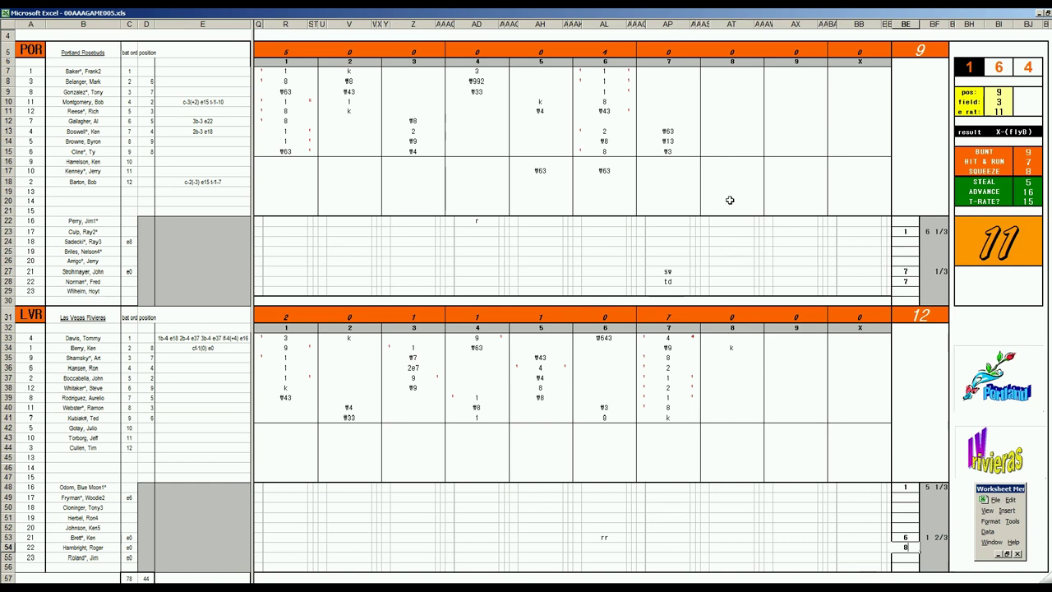
pyautogui.click(732, 73)
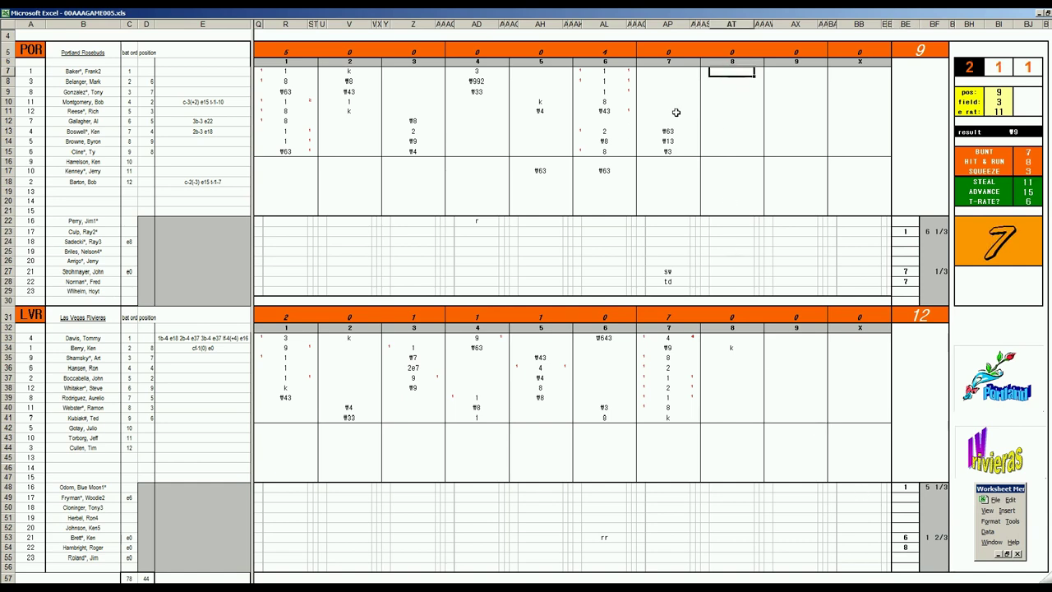
# - Record Portland's eighth inning with ₩2 in AT7, ₩63 in AT8 and ₩8 in AT9
pyautogui.write('f2')
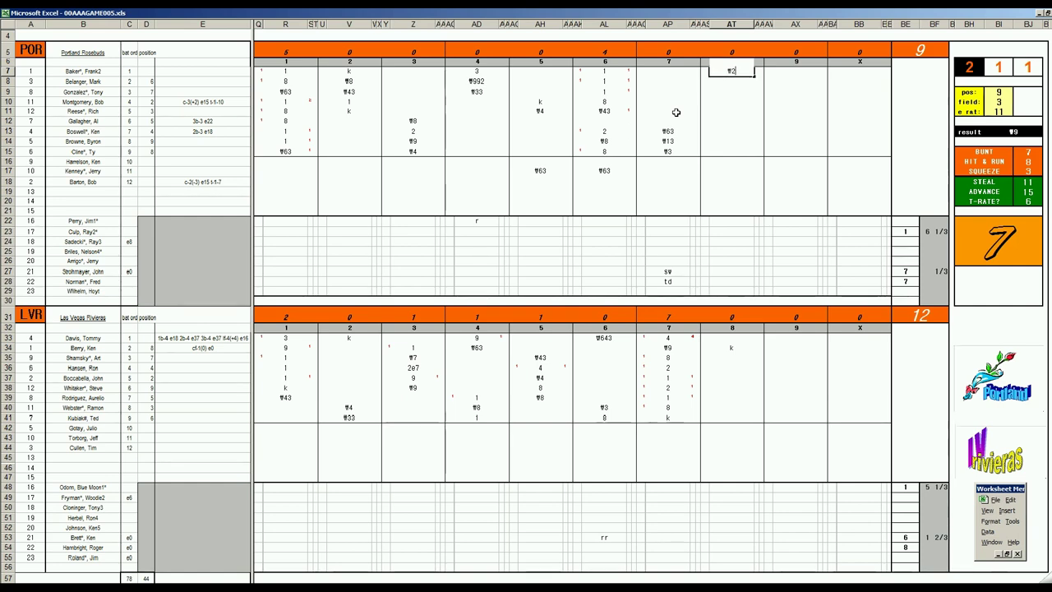
pyautogui.press('Return')
pyautogui.write('f63')
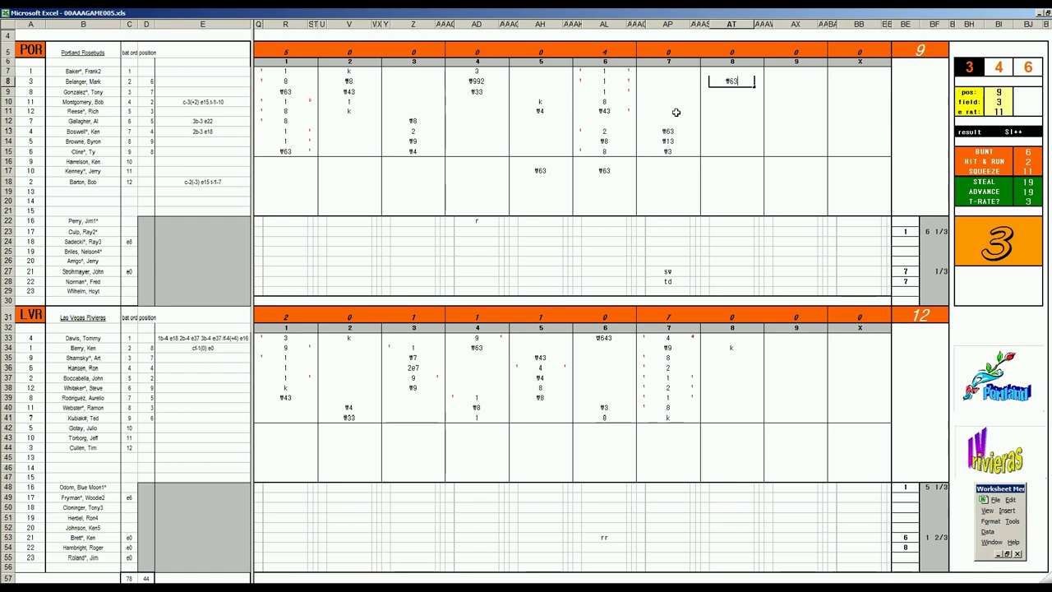
pyautogui.press('Return')
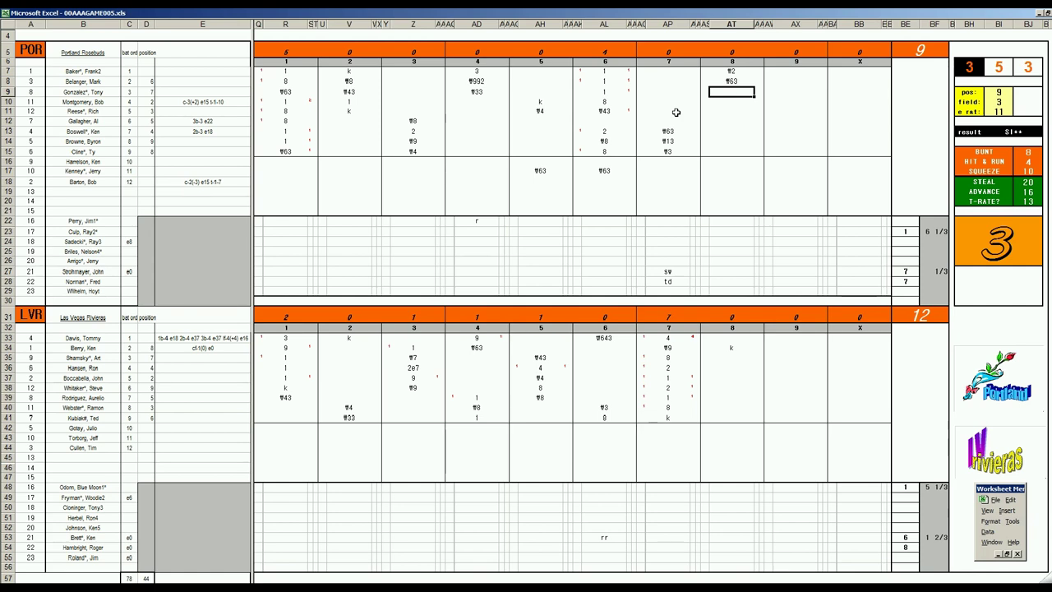
pyautogui.write('f8')
# - Record 4 in AT35 for Las Vegas with its run and RBI marks, and enter 1 in AT36
pyautogui.click(729, 356)
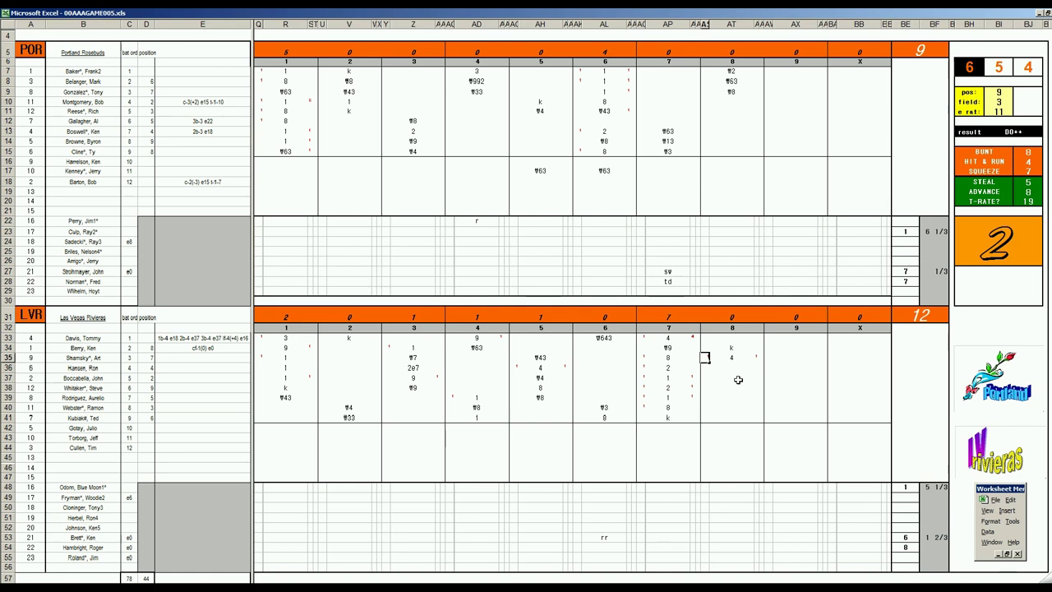
pyautogui.click(734, 371)
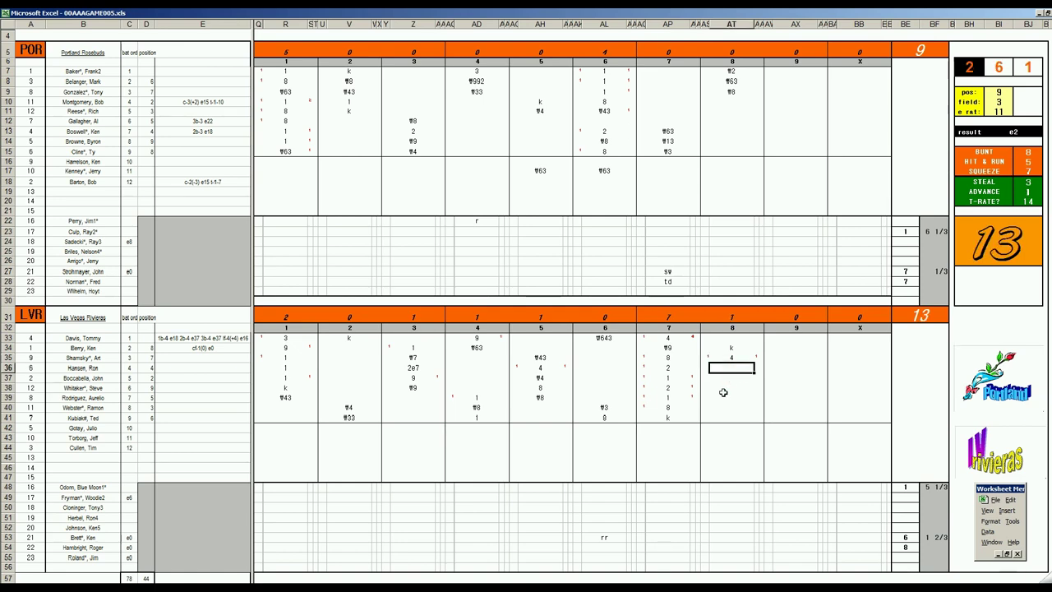
pyautogui.write('1')
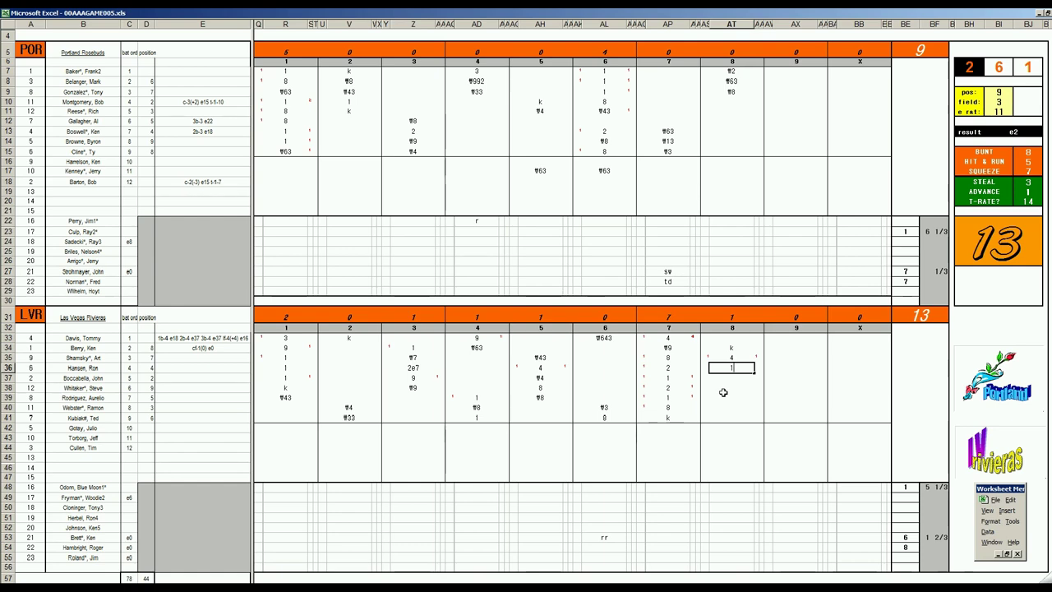
pyautogui.press('Return')
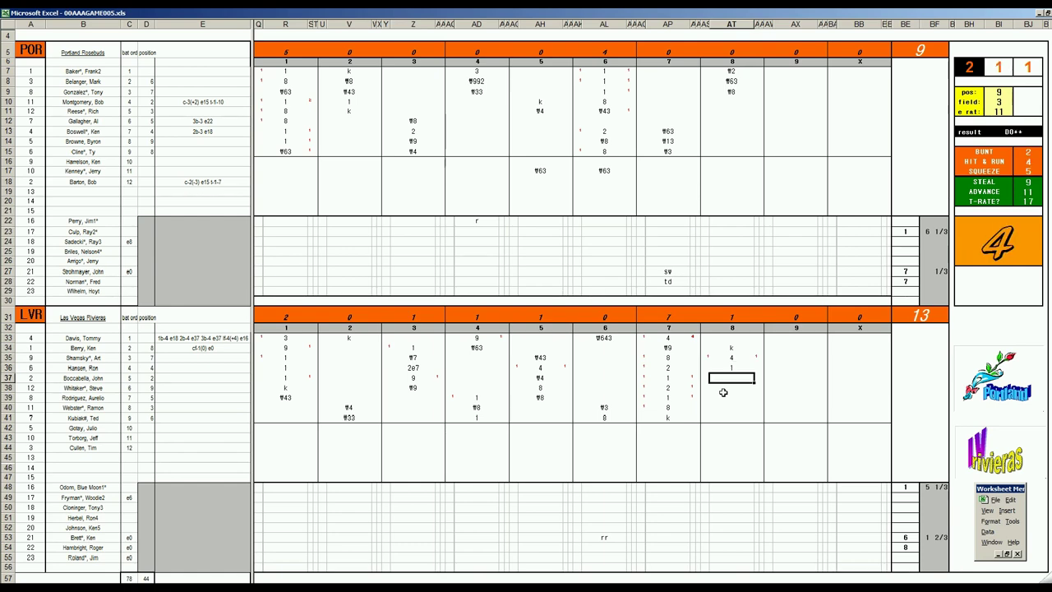
# - Enter ₩4 in AT37 and set the fielding lookup to pos 1, field 2 and e rat 22
pyautogui.write('\\4')
pyautogui.press('Return')
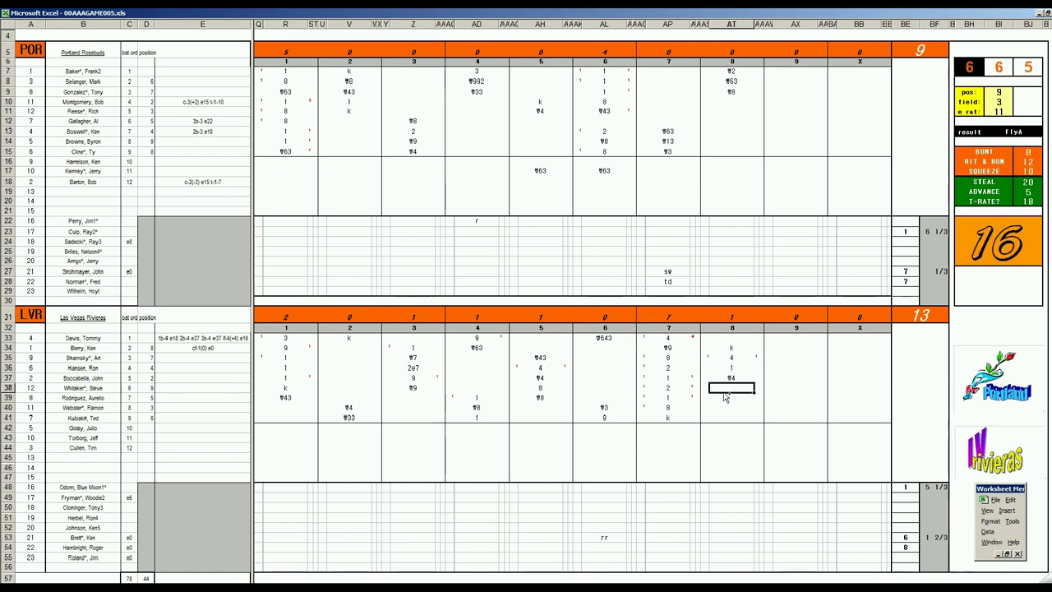
pyautogui.hotkey('ctrl', 'r')
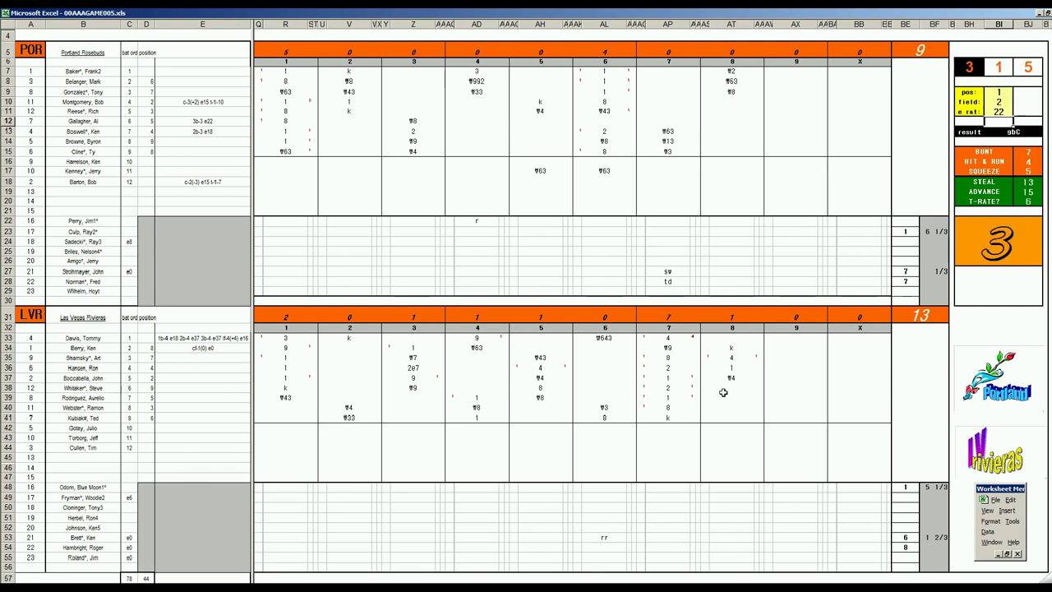
# - Record ₩13 in AT38, set the reliever's innings in BF54 to 1, and enter 9 in BE55 for the next Las Vegas reliever
pyautogui.click(734, 387)
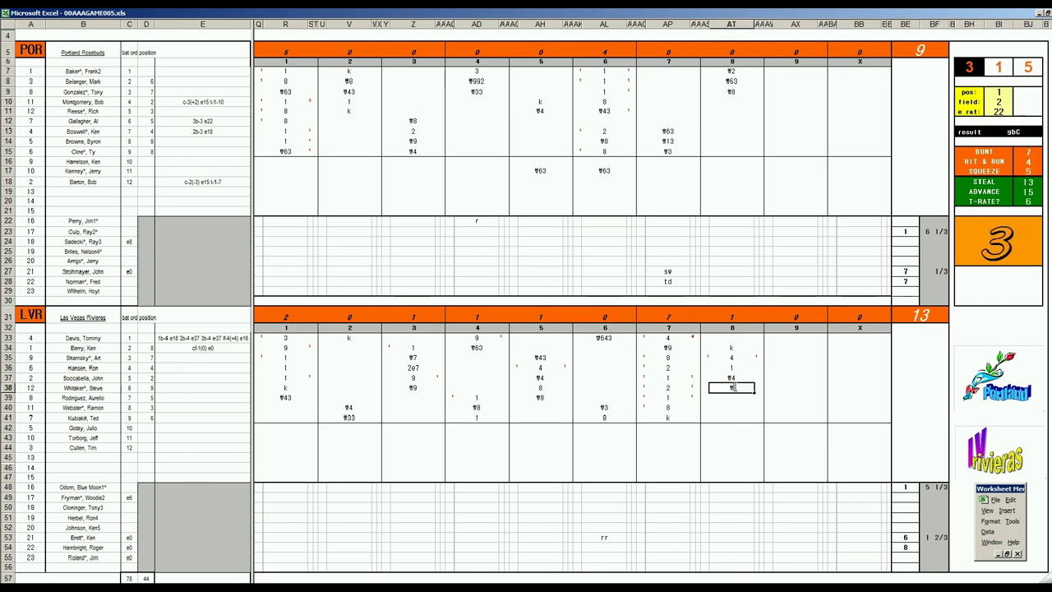
pyautogui.write('▼12')
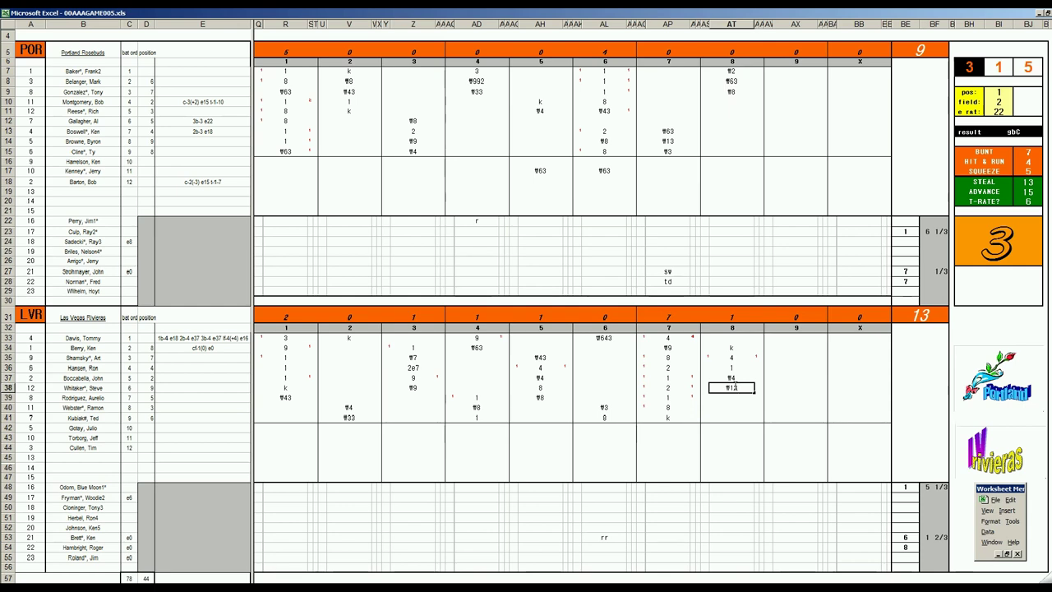
pyautogui.press('BackSpace')
pyautogui.write('3')
pyautogui.press('Return')
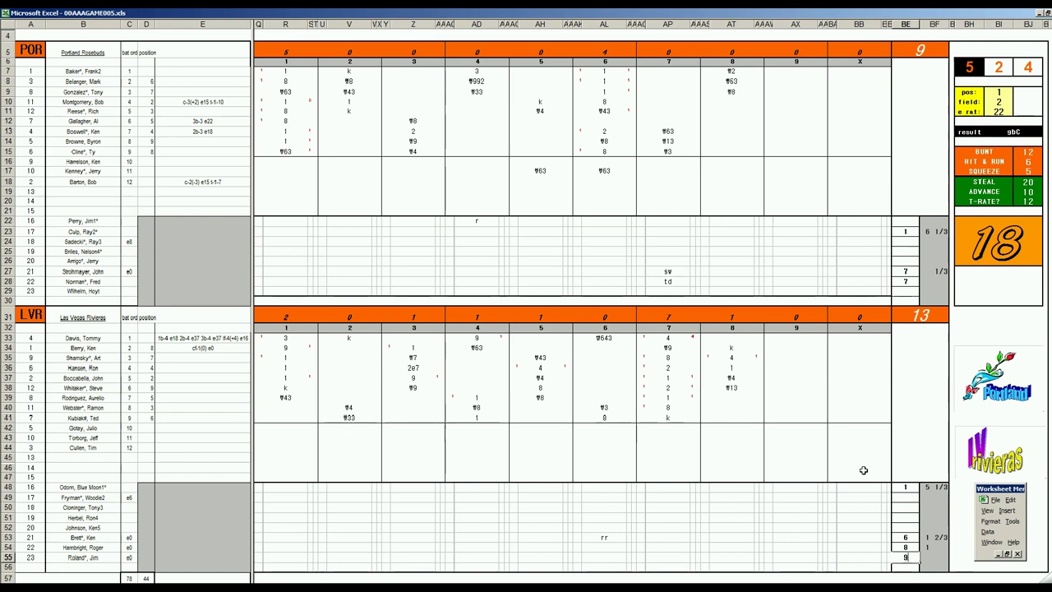
# - Start Portland's ninth inning with ₩8 in AX18 and 1 in AX11
pyautogui.click(787, 169)
pyautogui.click(783, 180)
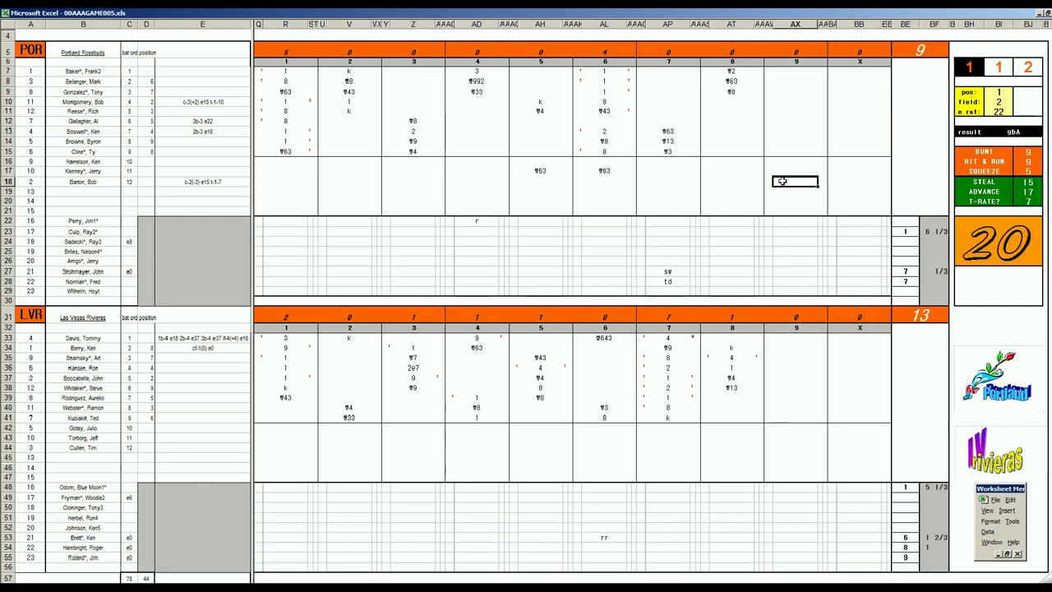
pyautogui.write('f8')
pyautogui.press('Up')
pyautogui.press('Up')
pyautogui.press('Up')
pyautogui.press('Up')
pyautogui.press('Up')
pyautogui.press('Up')
pyautogui.press('Up')
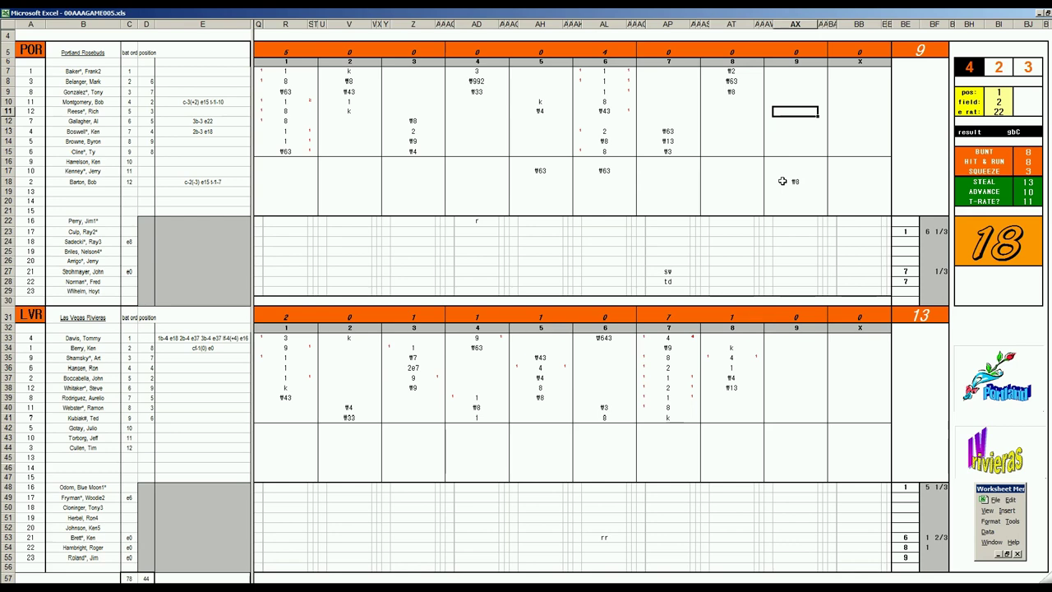
pyautogui.write('1')
pyautogui.press('Return')
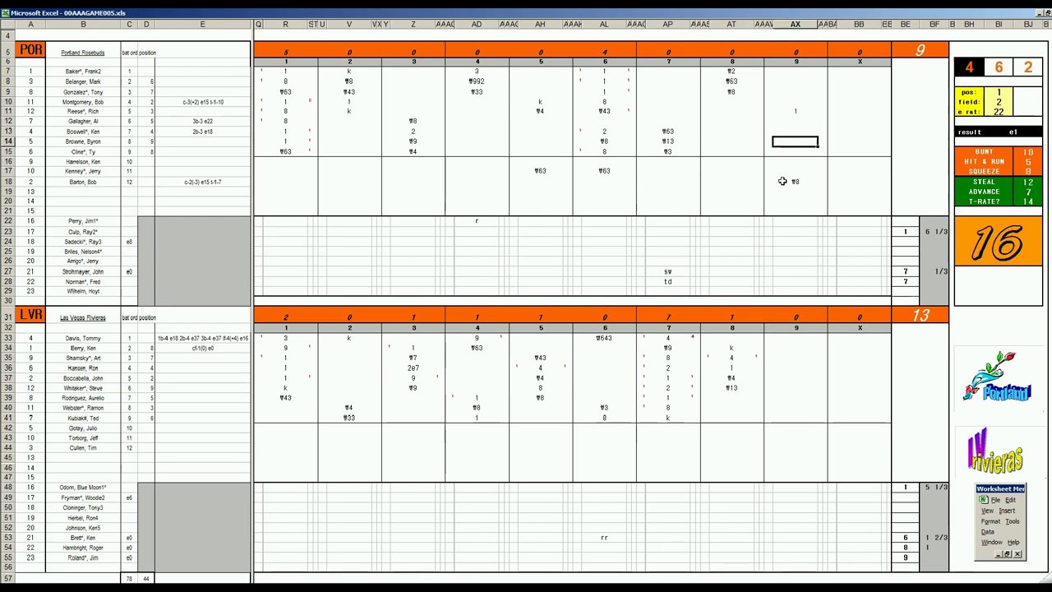
# - Record k in AX17 for Portland's substitute batter in the ninth inning
pyautogui.press('Down')
pyautogui.press('Down')
pyautogui.press('Down')
pyautogui.press('Down')
pyautogui.press('Down')
pyautogui.write('k')
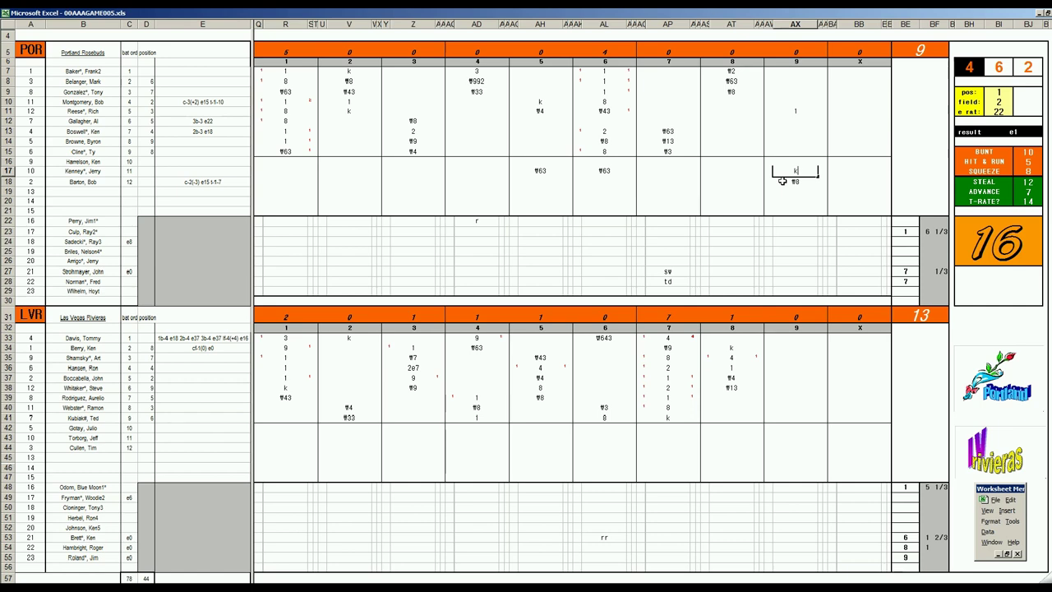
# - Enter 1 in AX13 and 8 in AX14 for Portland's ninth-inning batters
pyautogui.press('Up')
pyautogui.press('Up')
pyautogui.press('Up')
pyautogui.press('Up')
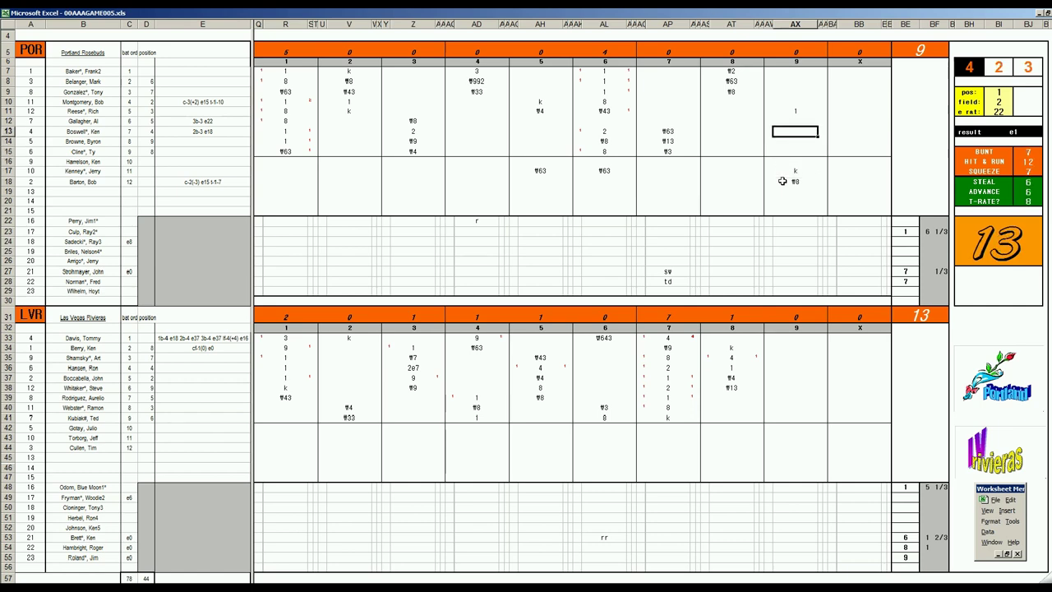
pyautogui.write('1')
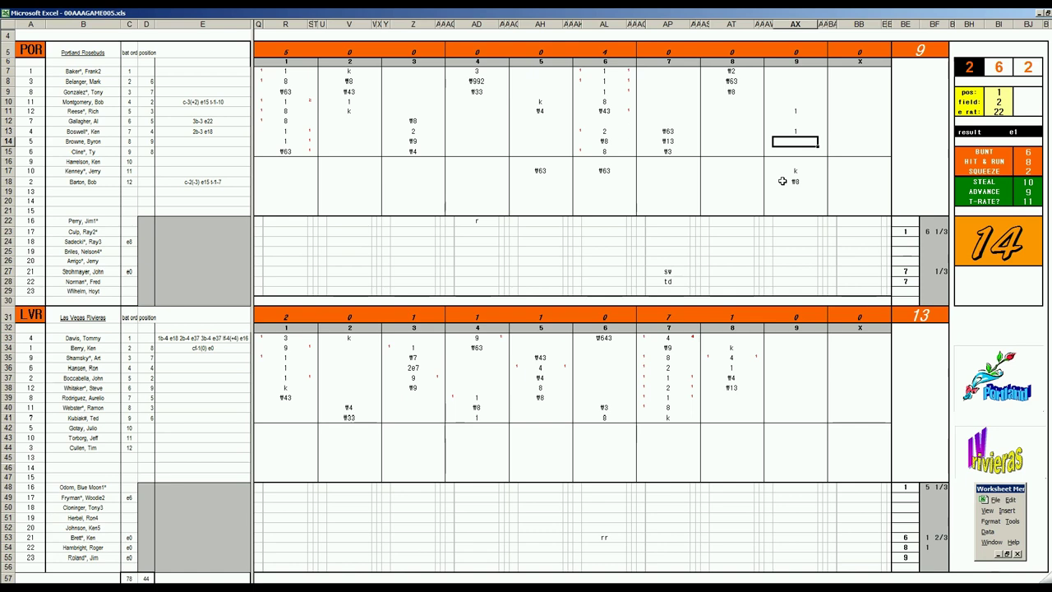
pyautogui.write('8')
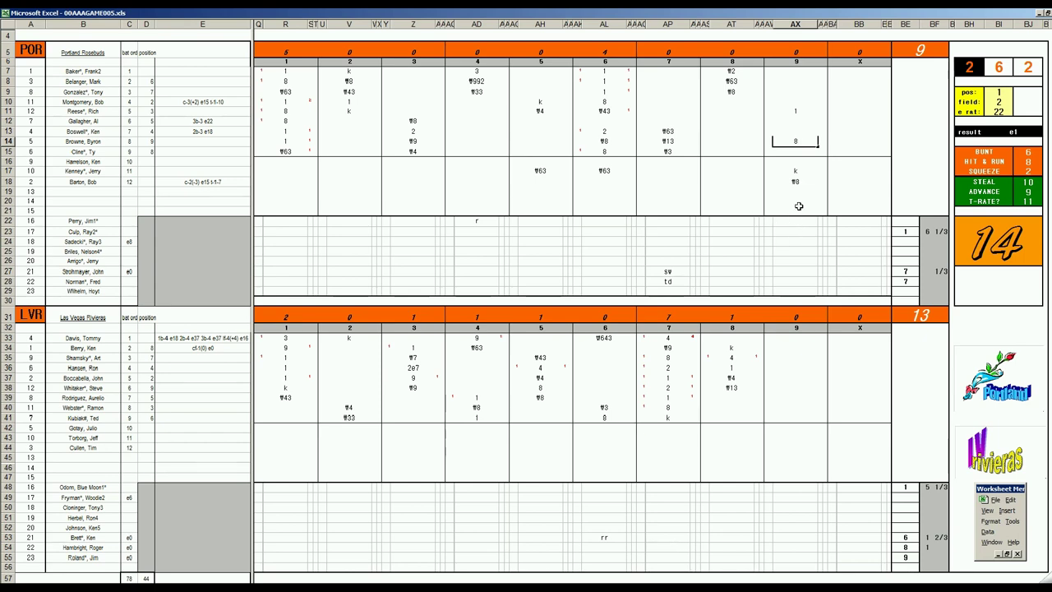
# - Record ₩8 in AX16 as the final out of Portland's ninth inning
pyautogui.click(796, 161)
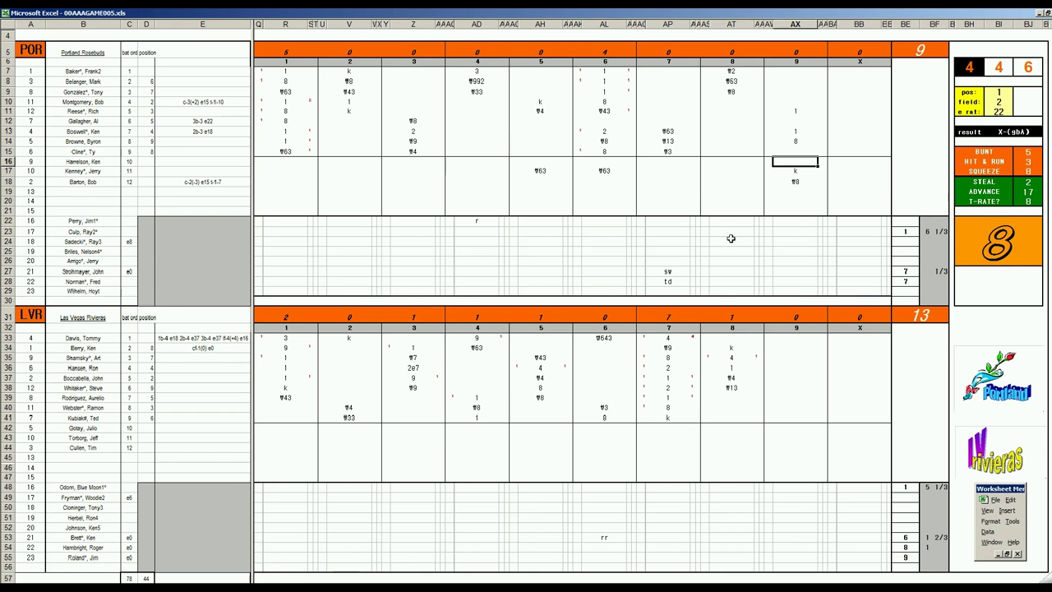
pyautogui.write('\\')
pyautogui.write('8')
pyautogui.press('Return')
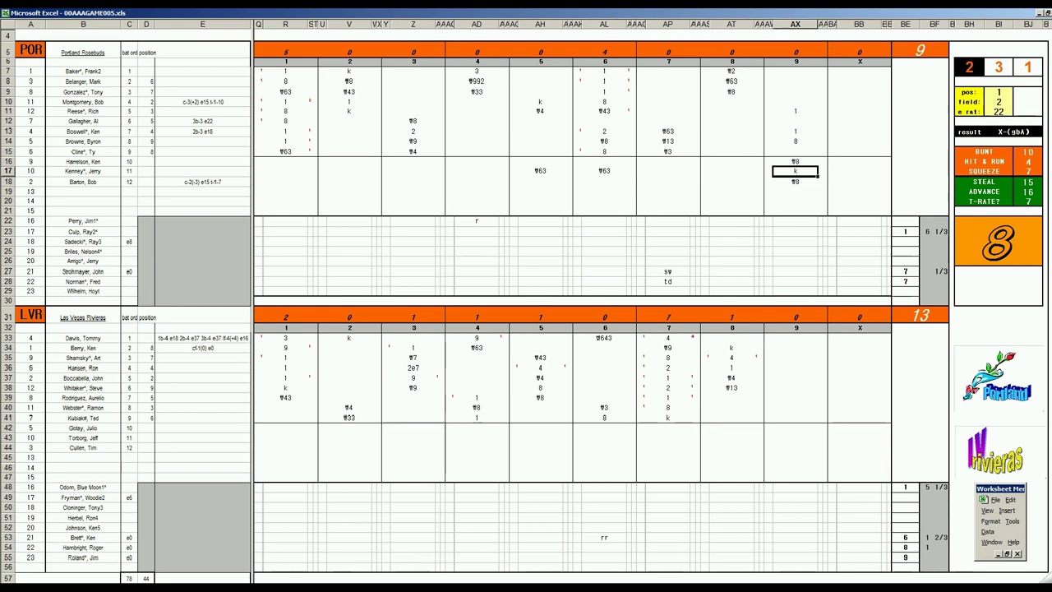
# - Set the innings pitched to 1 in BF55 for Las Vegas and 1 1/3 in BF28 for Portland
pyautogui.click(929, 558)
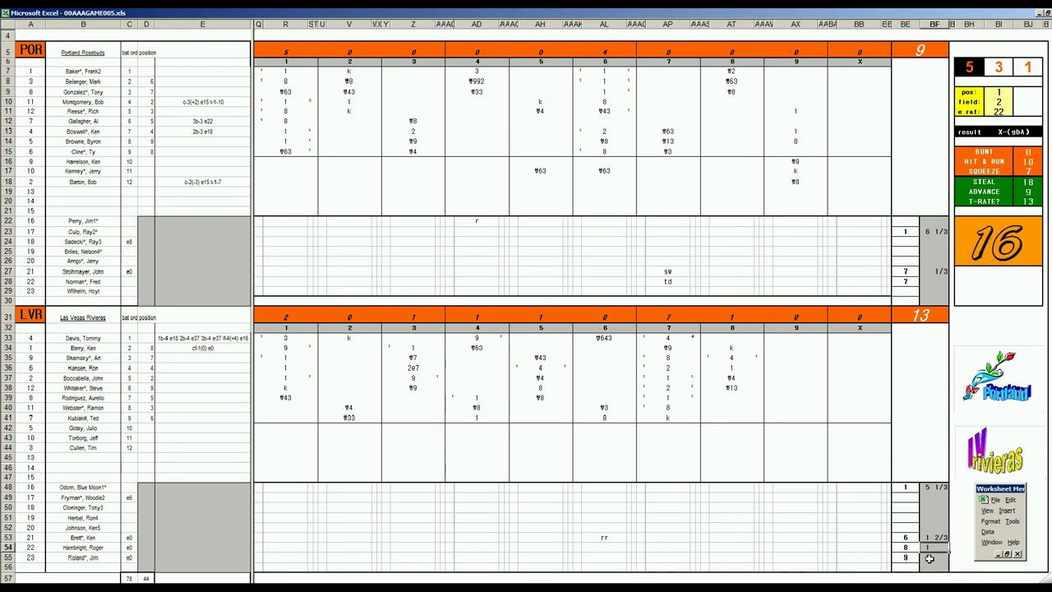
pyautogui.click(928, 280)
pyautogui.write('1/3')
pyautogui.press('Return')
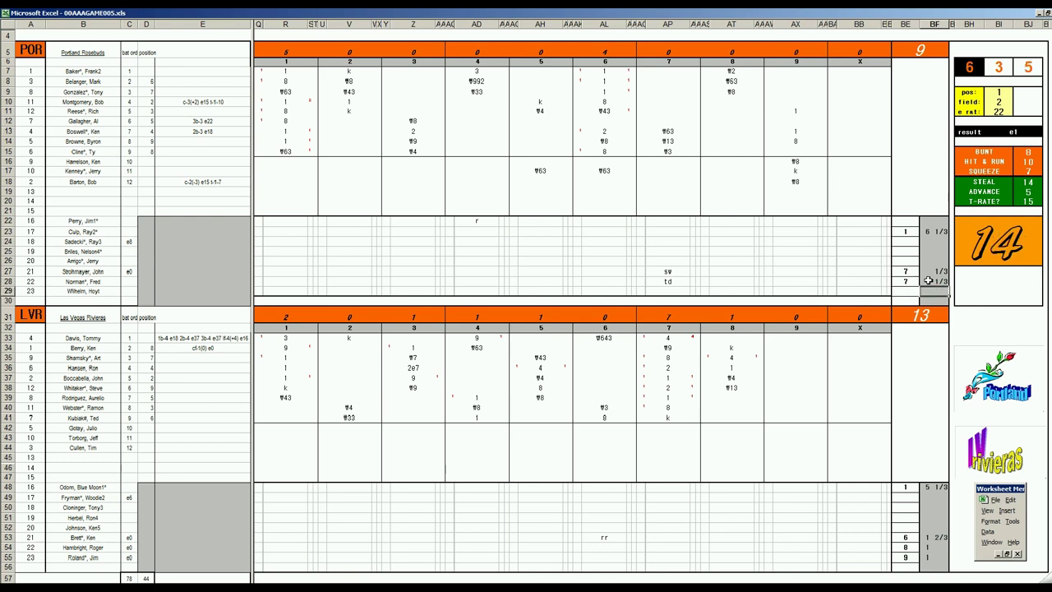
# - Show the statistics columns in Book6 and enter 2 hits, 1 walk and 1 strikeout for the Las Vegas reliever in row 55
pyautogui.click(202, 491)
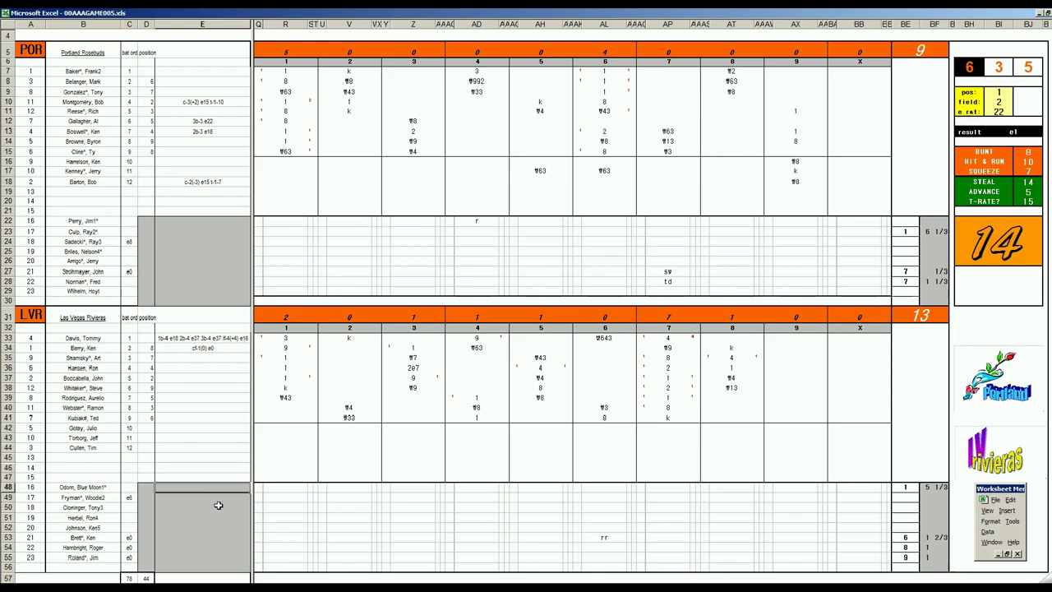
pyautogui.click(218, 505)
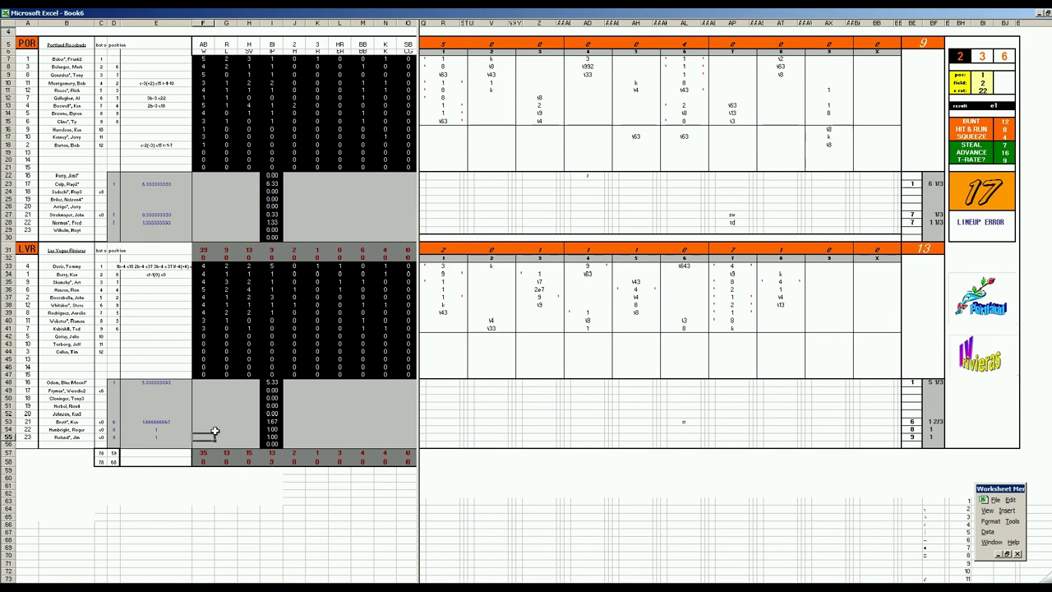
pyautogui.press('Right')
pyautogui.press('Right')
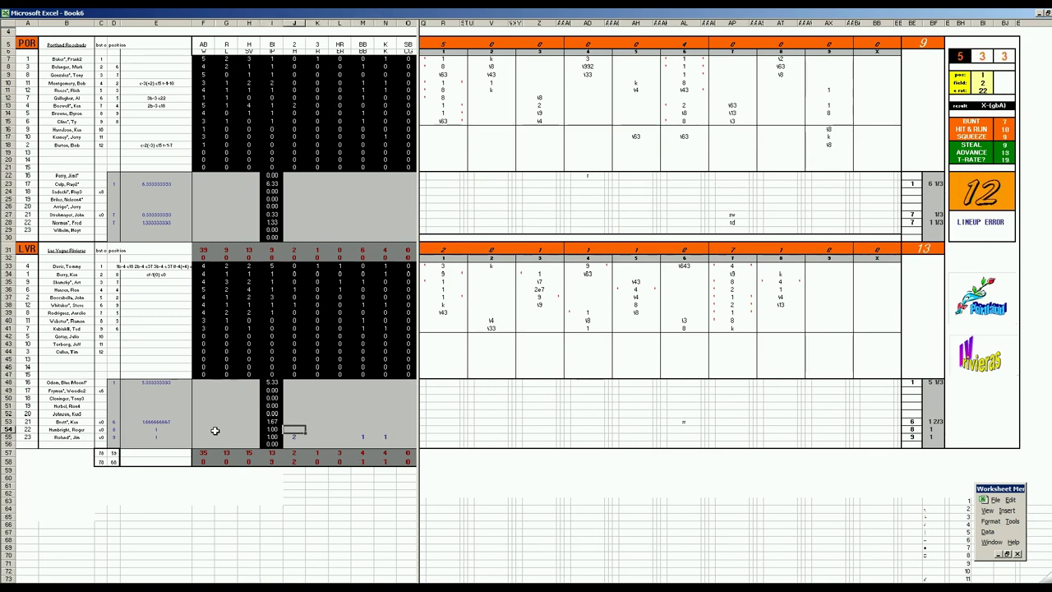
# - Credit the win to the Las Vegas reliever in row 53 by entering 1 in F53
pyautogui.press('Up')
pyautogui.press('Left')
pyautogui.press('Left')
pyautogui.press('Left')
pyautogui.press('Left')
pyautogui.write('1')
pyautogui.press('Right')
pyautogui.press('Right')
pyautogui.press('Right')
pyautogui.press('Right')
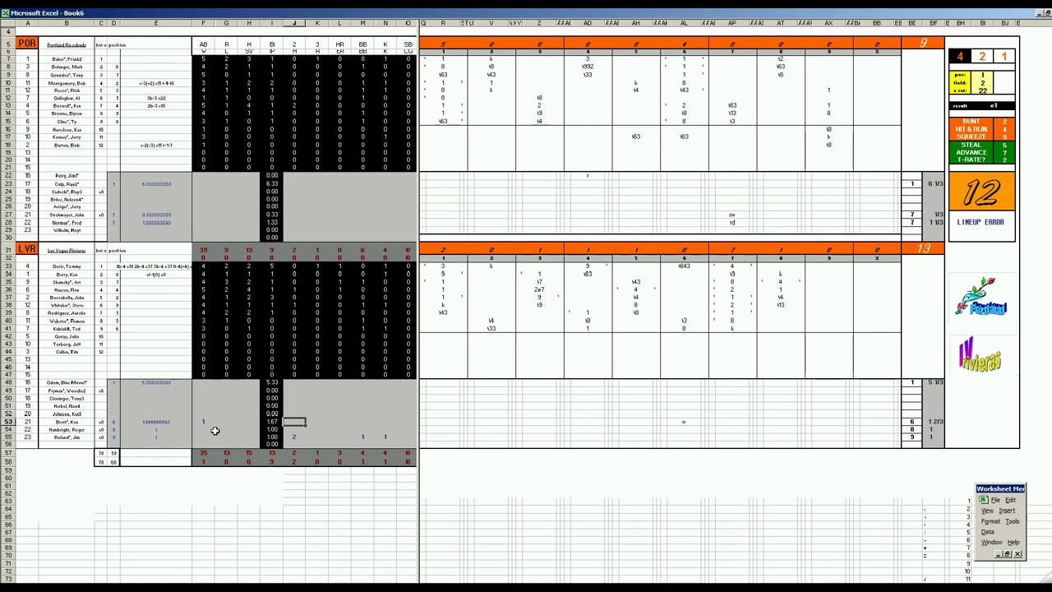
# - Enter the Las Vegas starter's line in row 48: 11 hits, 9 runs, 9 earned runs, 5 walks and 3 strikeouts
pyautogui.press('Up')
pyautogui.press('Left')
pyautogui.press('Left')
pyautogui.press('Up')
pyautogui.press('Up')
pyautogui.press('Up')
pyautogui.press('Up')
pyautogui.press('Right')
pyautogui.press('Right')
pyautogui.write('1')
pyautogui.press('Right')
pyautogui.write('9')
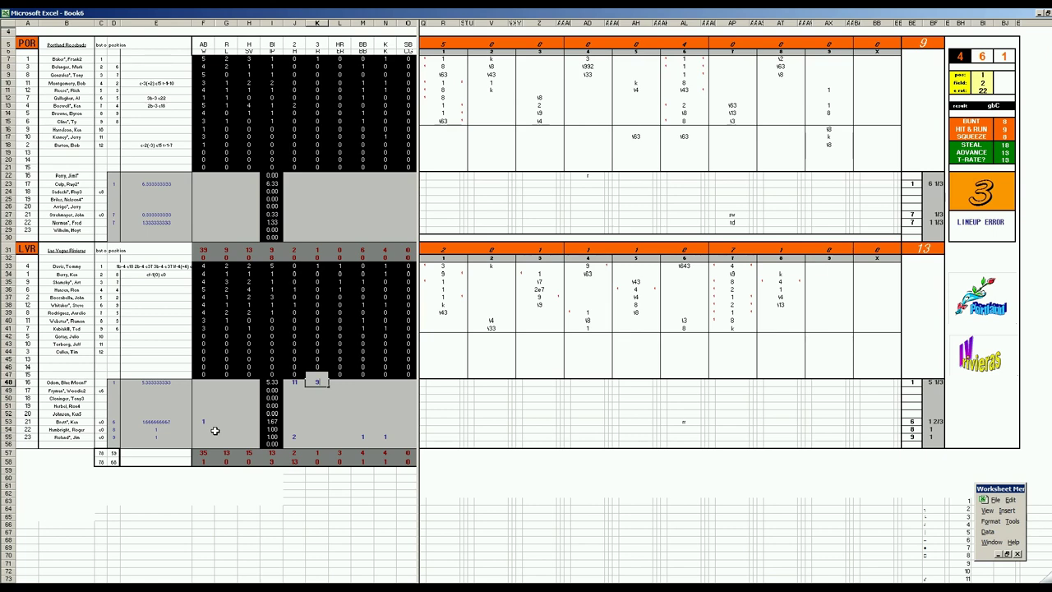
pyautogui.press('Right')
pyautogui.write('9')
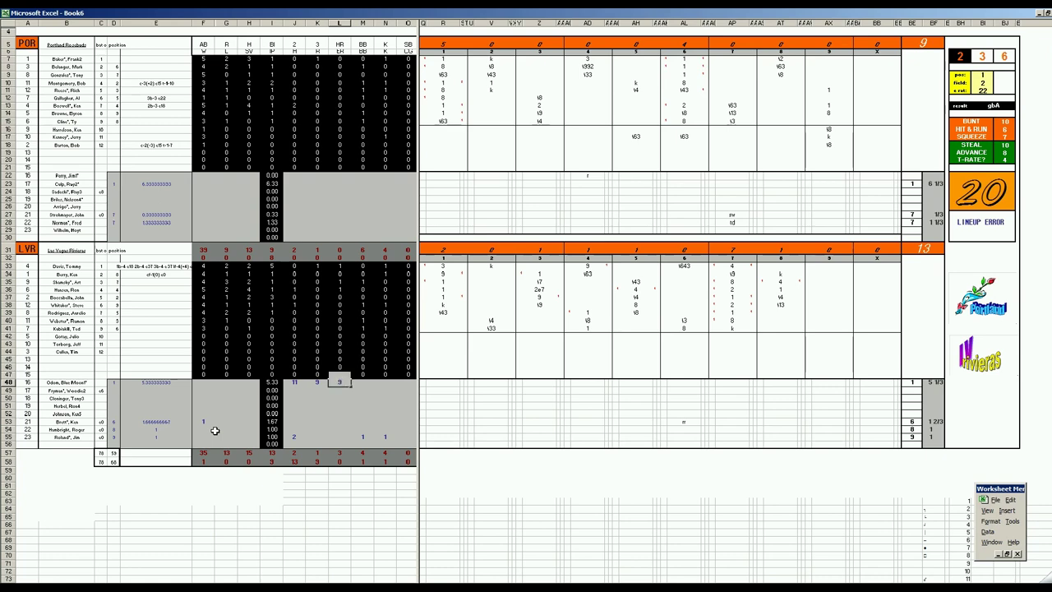
pyautogui.press('Right')
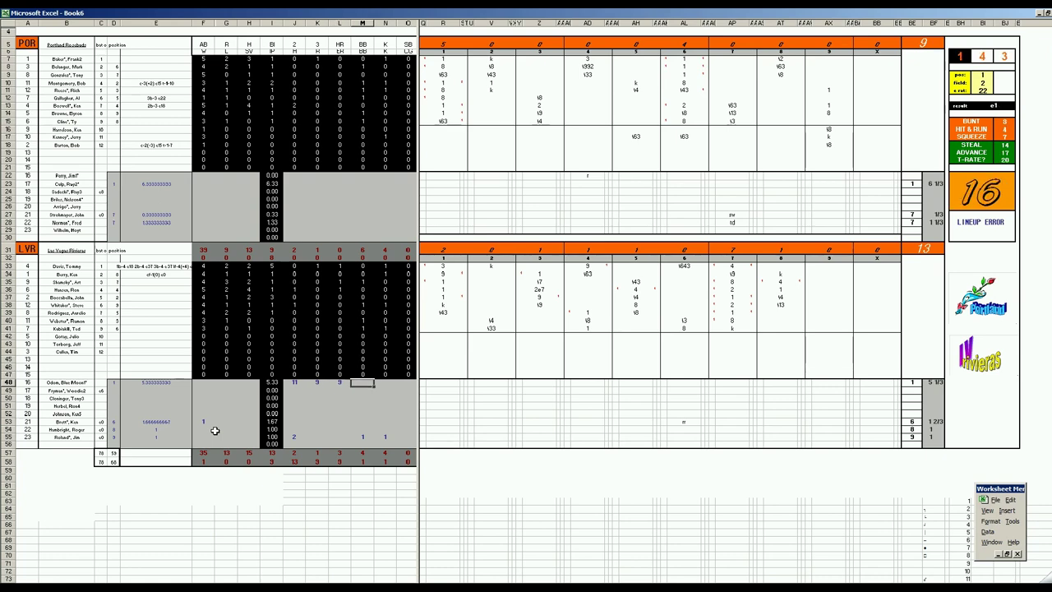
pyautogui.write('5')
pyautogui.press('Right')
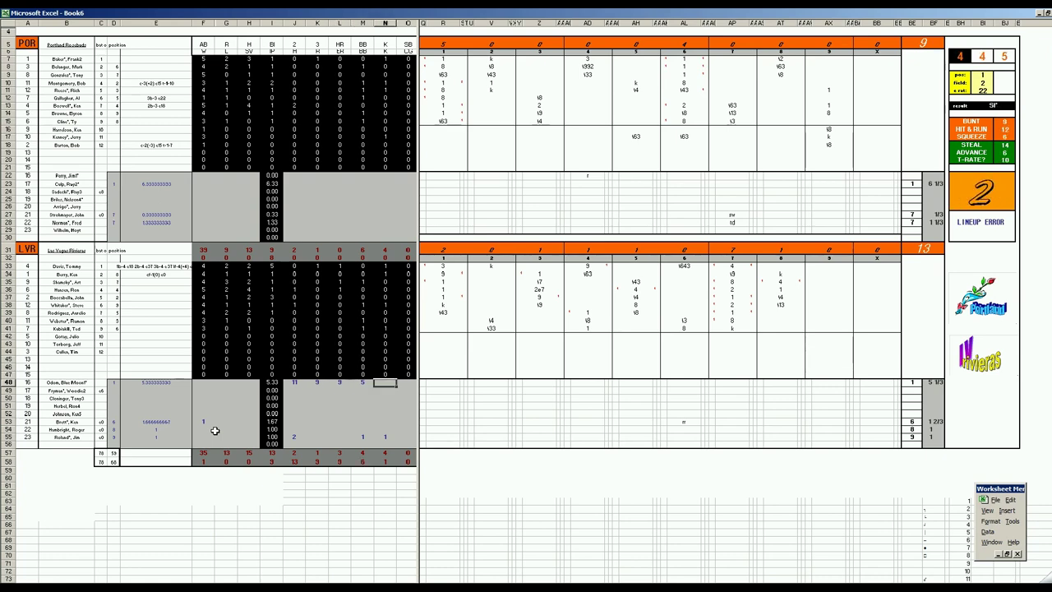
pyautogui.write('3')
pyautogui.press('Return')
# - Enter 7 in D29 as the entry inning of Portland's last reliever
pyautogui.press('Left')
pyautogui.press('Left')
pyautogui.press('Left')
pyautogui.press('Left')
pyautogui.press('Left')
pyautogui.press('Left')
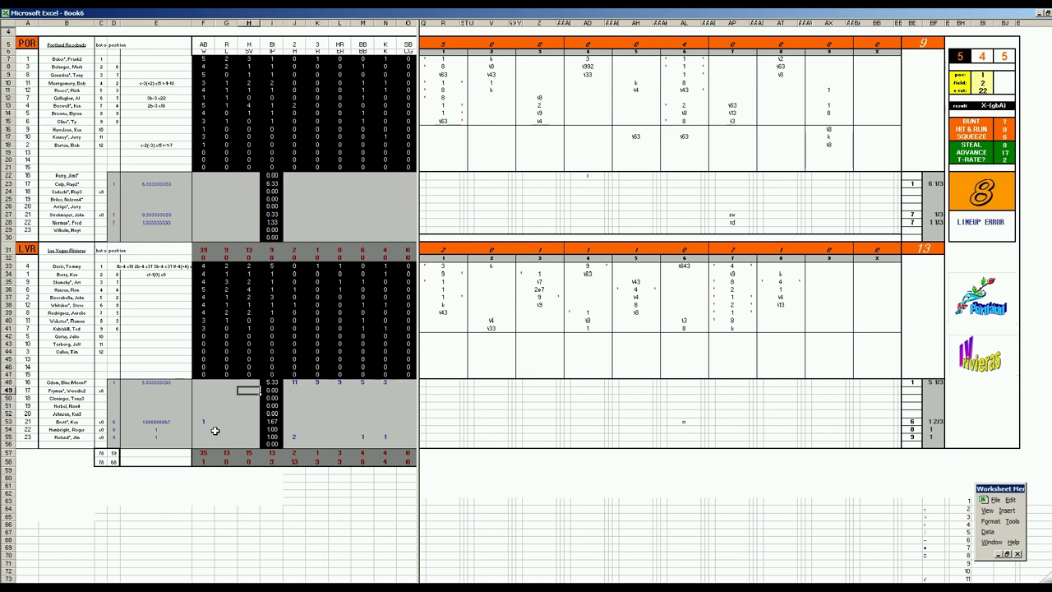
pyautogui.press('Left')
pyautogui.press('Up')
pyautogui.press('Up')
pyautogui.press('Up')
pyautogui.press('Up')
pyautogui.press('Up')
pyautogui.press('Up')
pyautogui.press('Up')
pyautogui.press('Up')
pyautogui.press('Up')
pyautogui.press('Up')
pyautogui.press('Up')
pyautogui.press('Up')
pyautogui.press('Up')
pyautogui.press('Up')
pyautogui.press('Up')
pyautogui.press('Up')
pyautogui.press('Up')
pyautogui.press('Up')
pyautogui.press('Up')
pyautogui.press('Up')
pyautogui.press('Left')
pyautogui.press('Left')
pyautogui.press('Left')
pyautogui.press('Delete')
pyautogui.press('Down')
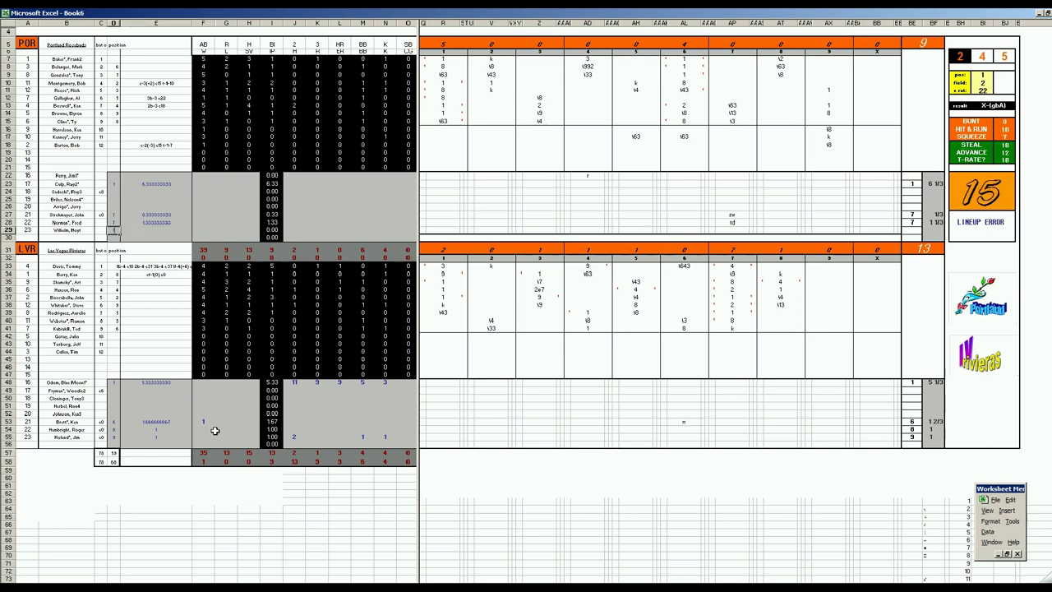
pyautogui.press('Delete')
# - Set the innings pitched in E29 to =4/3 and clear the innings in E28
pyautogui.press('Right')
pyautogui.write('+4')
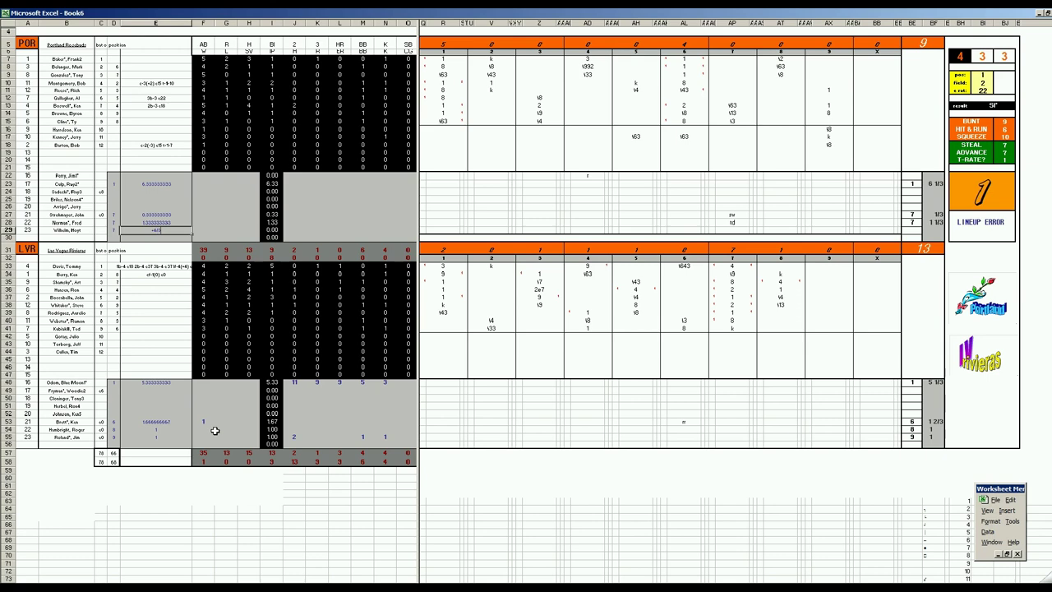
pyautogui.press('Return')
pyautogui.press('Up')
pyautogui.press('Right')
pyautogui.press('Right')
pyautogui.press('Right')
pyautogui.press('Right')
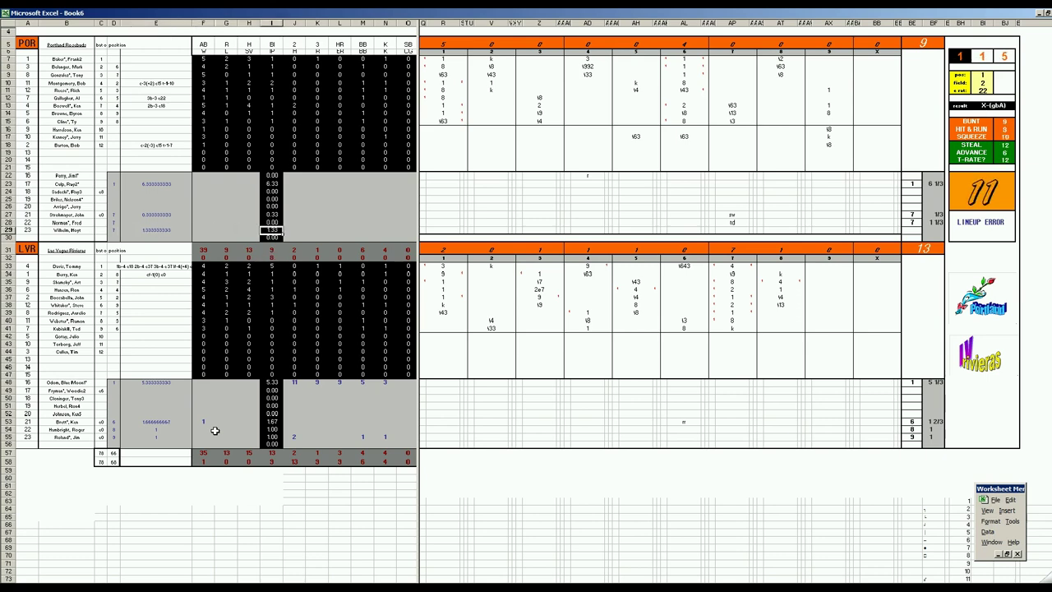
# - Enter the line for Portland's last reliever in row 29: 3 hits, 2 runs, 2 earned runs and 1 strikeout
pyautogui.press('Right')
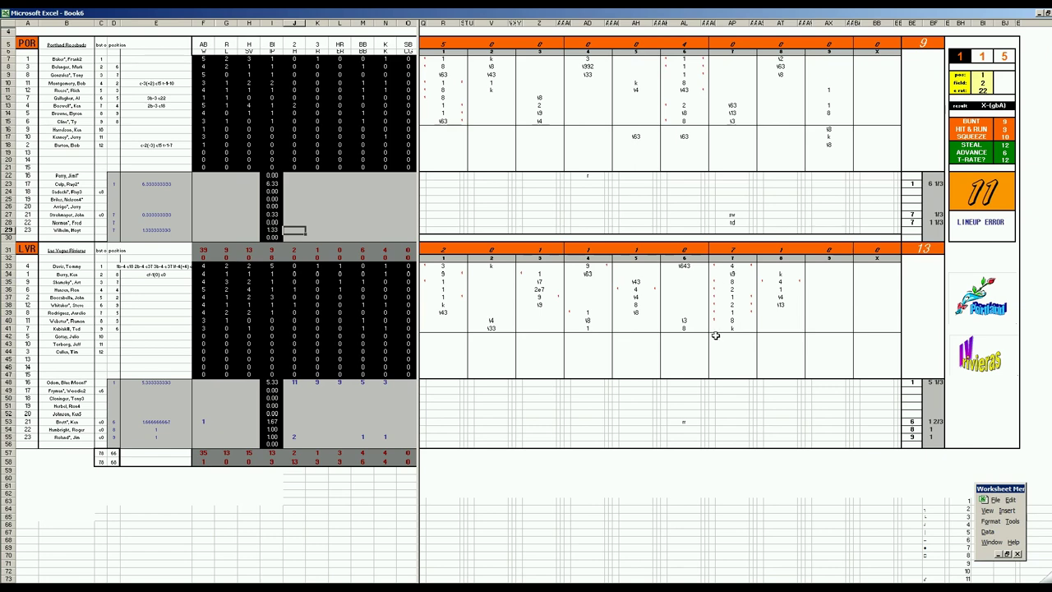
pyautogui.write('3')
pyautogui.press('Right')
pyautogui.write('2')
pyautogui.press('Right')
pyautogui.write('2')
pyautogui.press('Right')
pyautogui.press('Right')
pyautogui.write('1')
# - Charge the loss to the Portland reliever in row 27 by entering 1 in G27
pyautogui.press('Left')
pyautogui.press('Left')
pyautogui.press('Left')
pyautogui.press('Up')
pyautogui.press('Left')
pyautogui.press('Up')
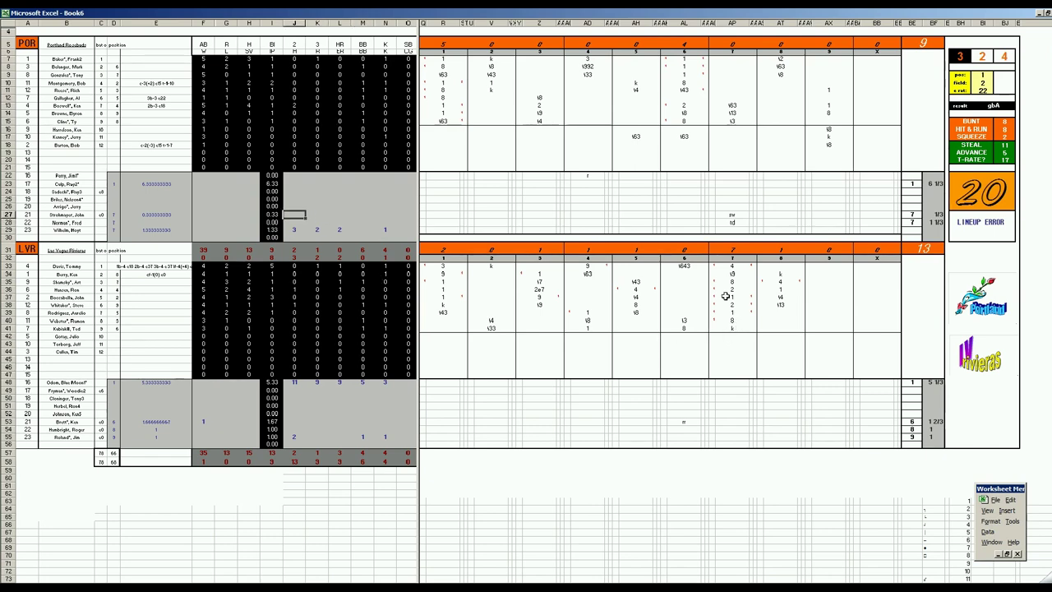
pyautogui.press('Left')
pyautogui.press('Left')
pyautogui.press('Left')
pyautogui.press('Left')
pyautogui.press('Right')
pyautogui.write('1')
# - Enter the row 27 reliever's line: 2 hits, 3 runs, 3 earned runs, 1 walk and 1 strikeout
pyautogui.press('Right')
pyautogui.press('Right')
pyautogui.press('Right')
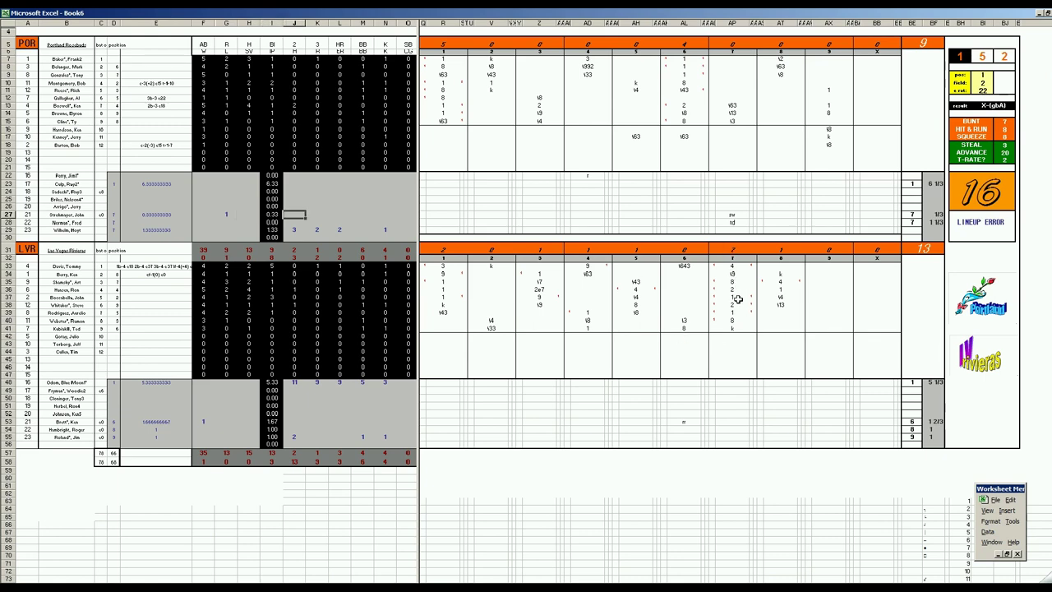
pyautogui.click(735, 304)
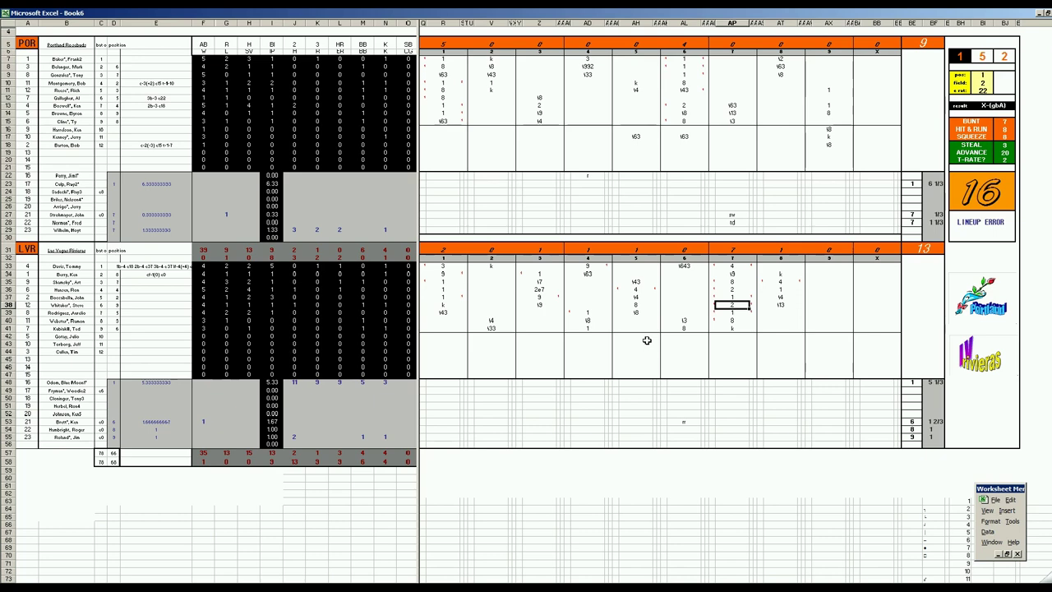
pyautogui.click(290, 215)
pyautogui.write('3')
pyautogui.press('Tab')
pyautogui.write('3')
pyautogui.press('Tab')
pyautogui.write('1')
pyautogui.press('Tab')
pyautogui.write('1')
# - Enter 10 hits and 8 runs for Portland's starter in row 23
pyautogui.press('Left')
pyautogui.press('Left')
pyautogui.press('Left')
pyautogui.press('Left')
pyautogui.press('Up')
pyautogui.press('Up')
pyautogui.press('Up')
pyautogui.press('Up')
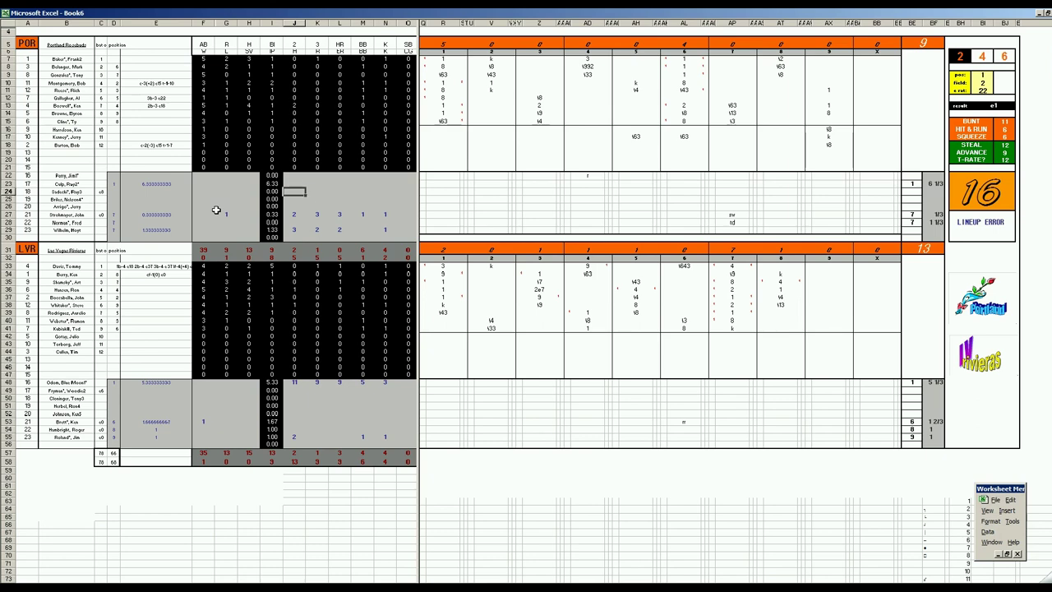
pyautogui.write('10')
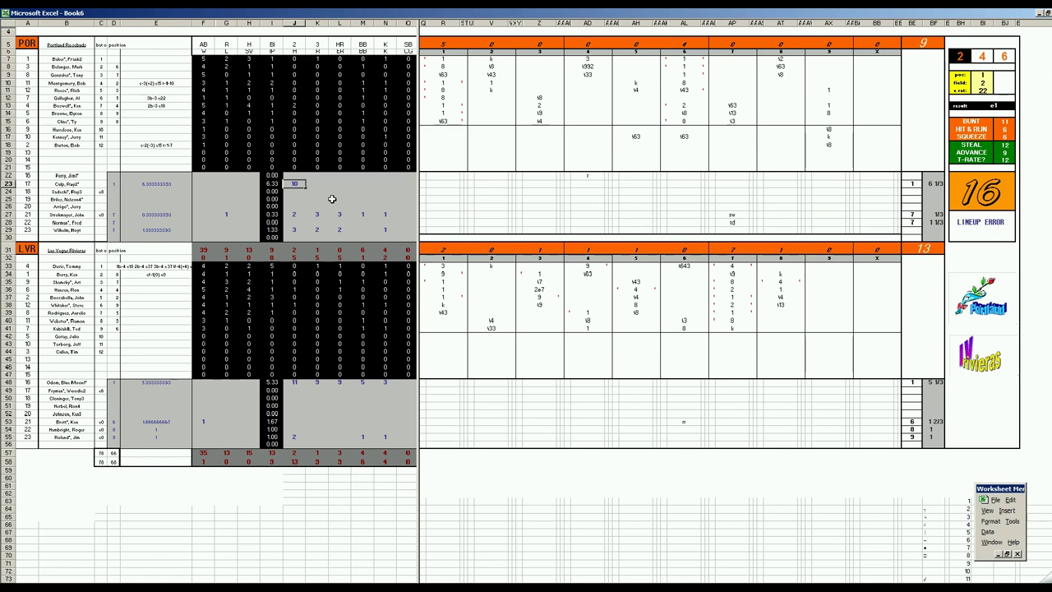
pyautogui.press('Tab')
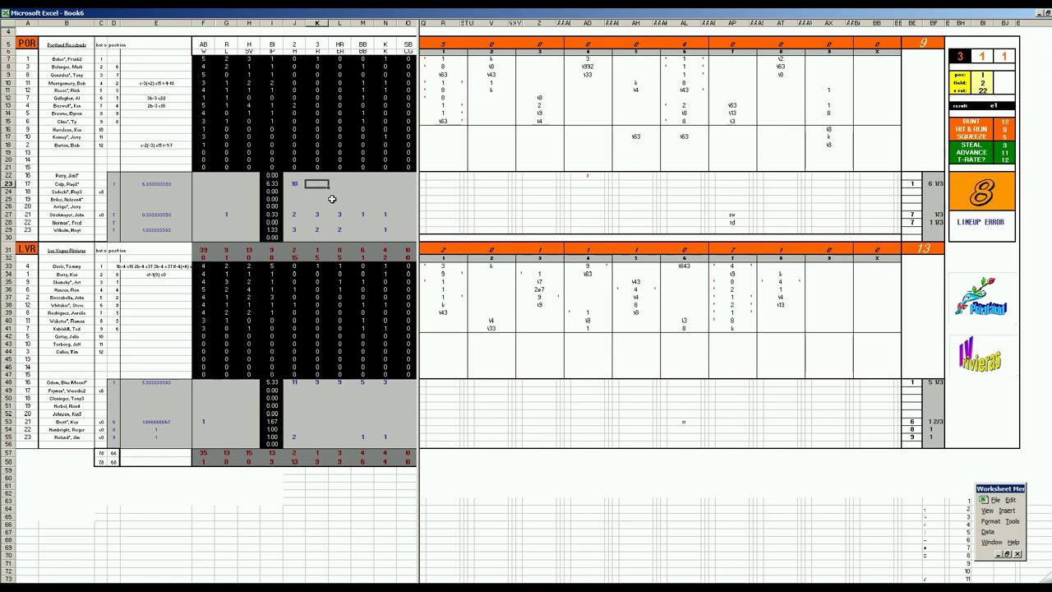
pyautogui.write('8')
# - Complete the Portland starter's line in row 23 with 7 earned runs, 3 walks and 2 strikeouts
pyautogui.click(731, 296)
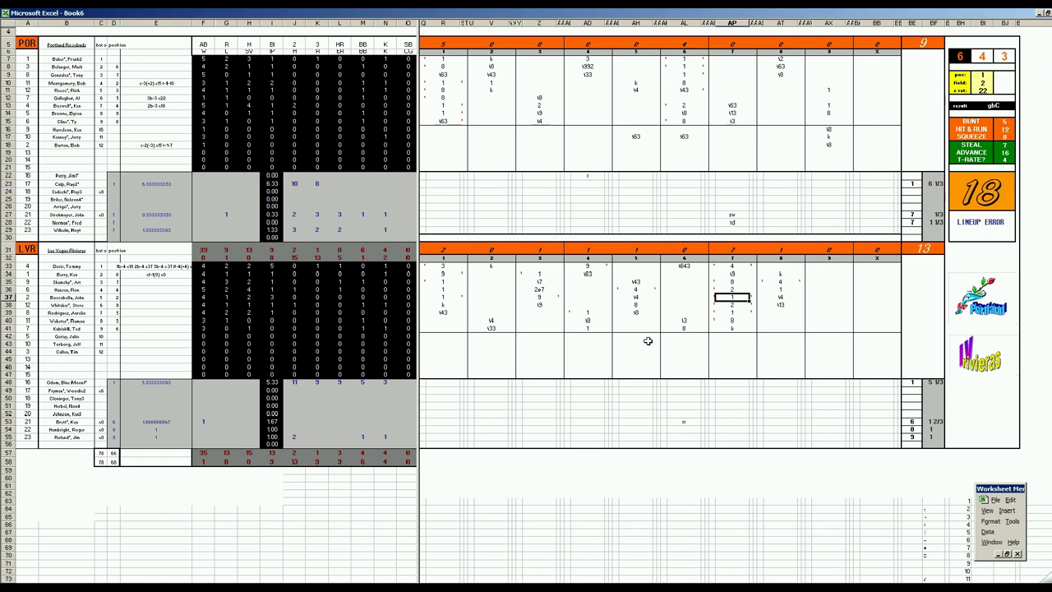
pyautogui.click(340, 183)
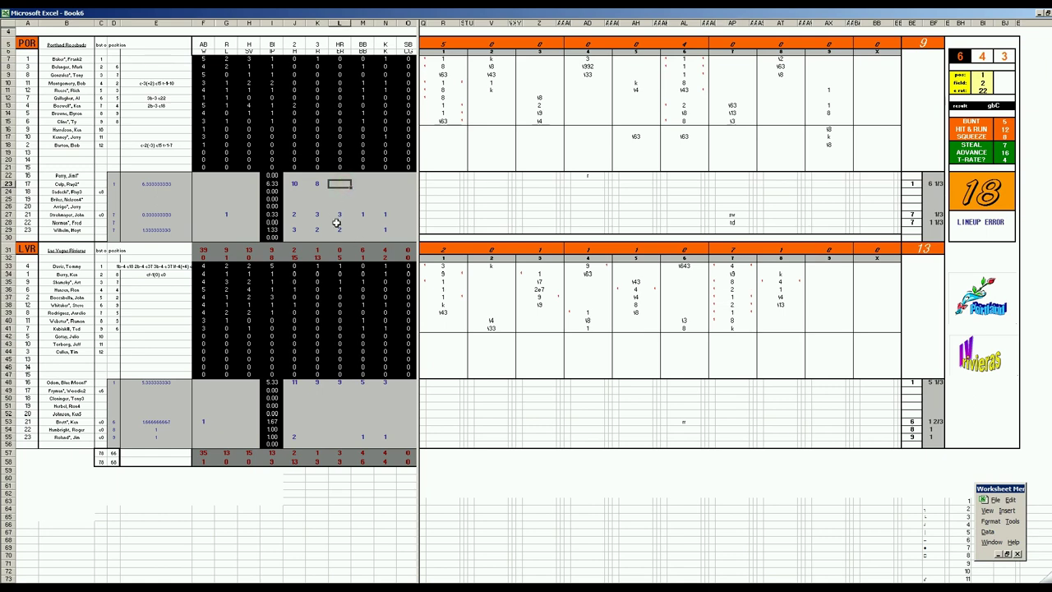
pyautogui.write('7')
pyautogui.click(737, 299)
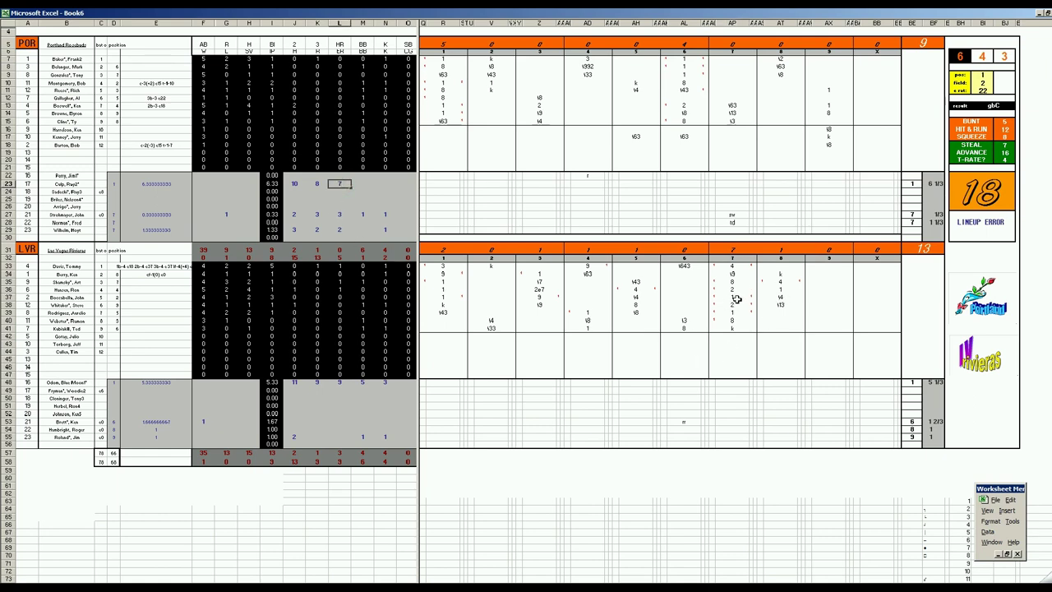
pyautogui.click(338, 199)
pyautogui.press('Up')
pyautogui.press('Right')
pyautogui.write('3')
pyautogui.press('Escape')
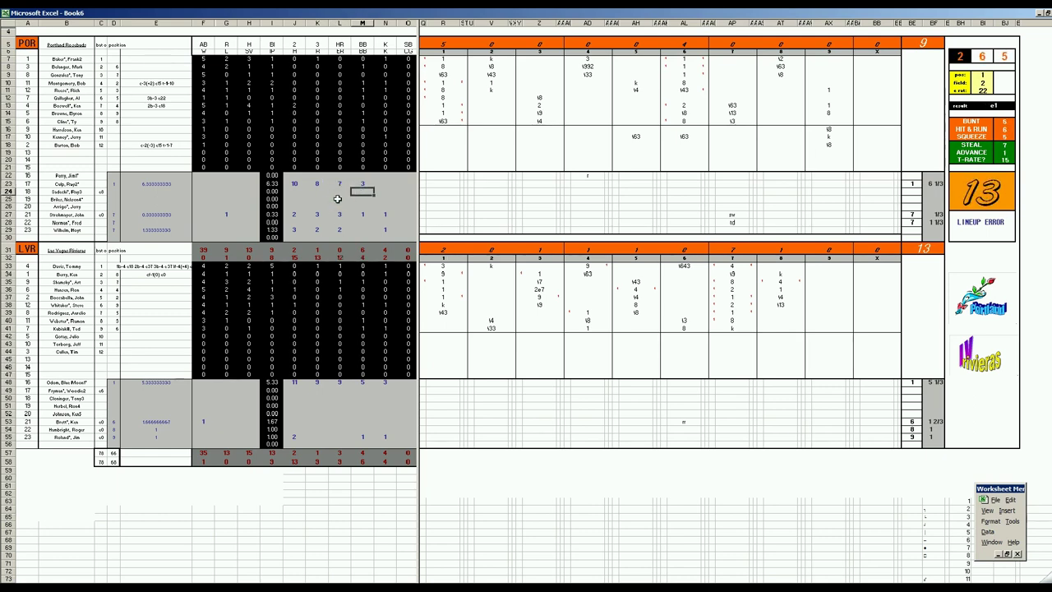
pyautogui.press('Up')
pyautogui.write('3')
pyautogui.press('Right')
pyautogui.write('2')
pyautogui.press('Return')
pyautogui.press('Left')
pyautogui.press('Left')
pyautogui.press('Left')
pyautogui.press('Left')
pyautogui.press('Left')
pyautogui.press('Left')
pyautogui.press('Left')
pyautogui.press('Left')
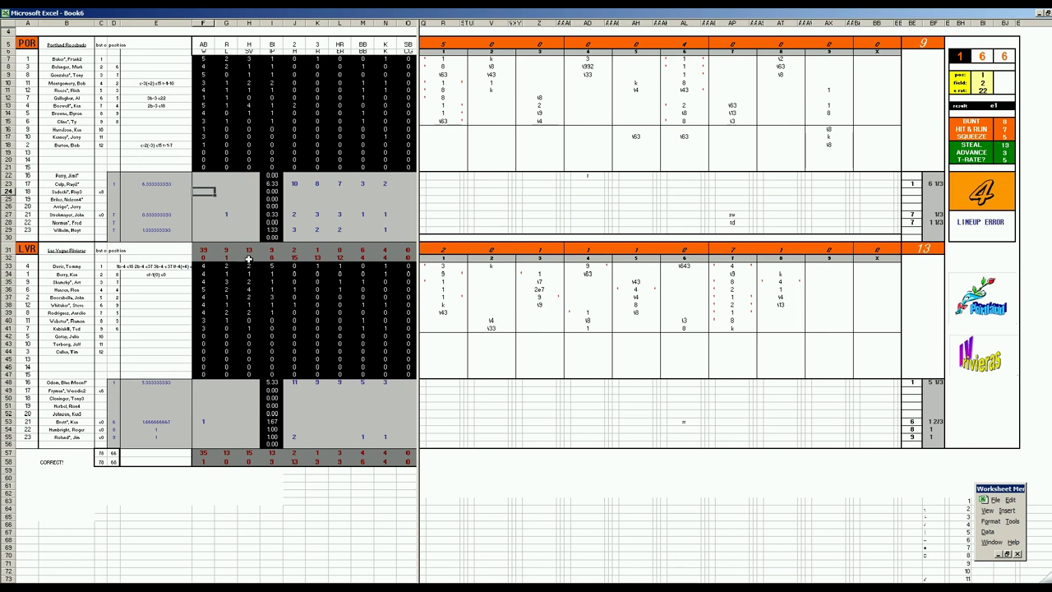
pyautogui.click(230, 405)
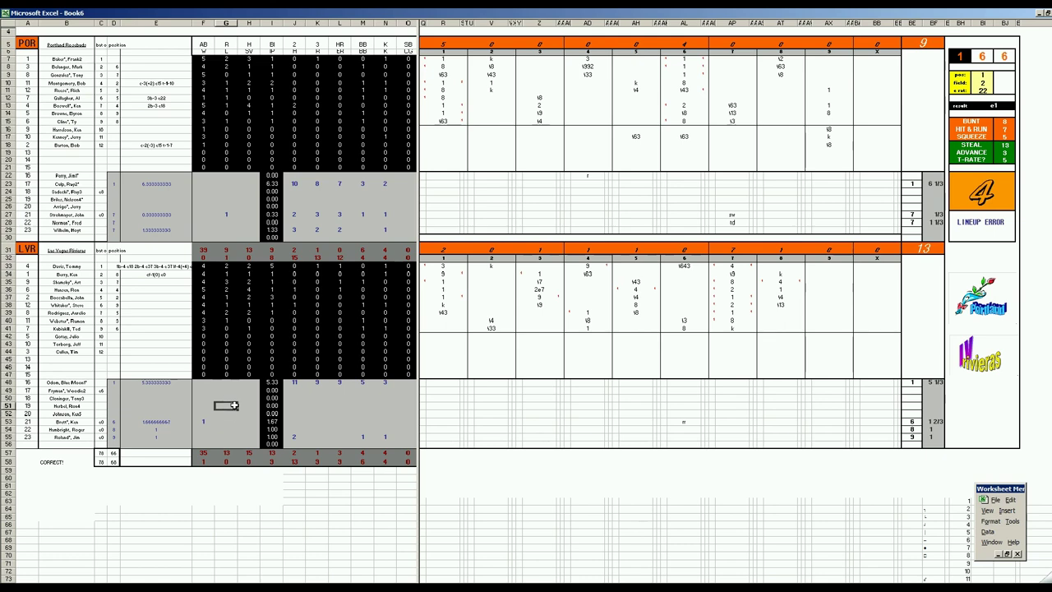
pyautogui.hotkey('ctrl', 's')
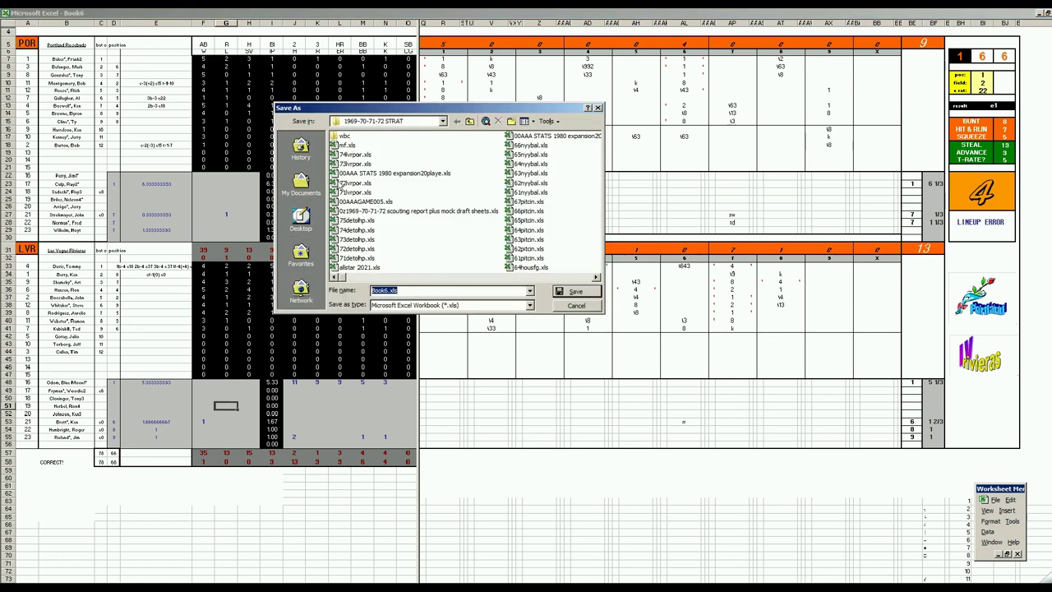
pyautogui.click(355, 155)
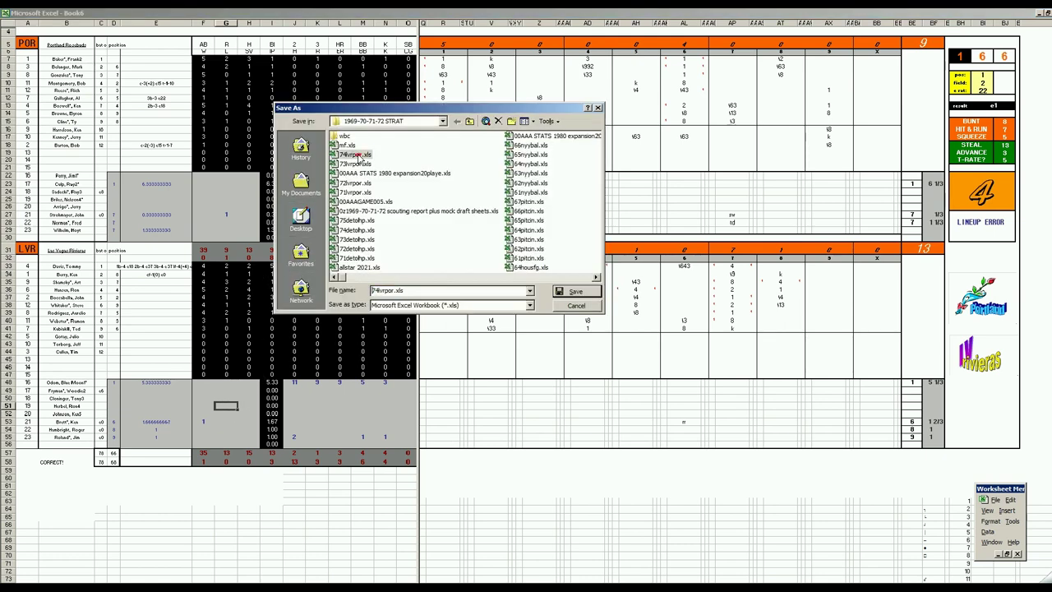
pyautogui.click(375, 289)
pyautogui.press('Delete')
pyautogui.write('5')
pyautogui.press('Return')
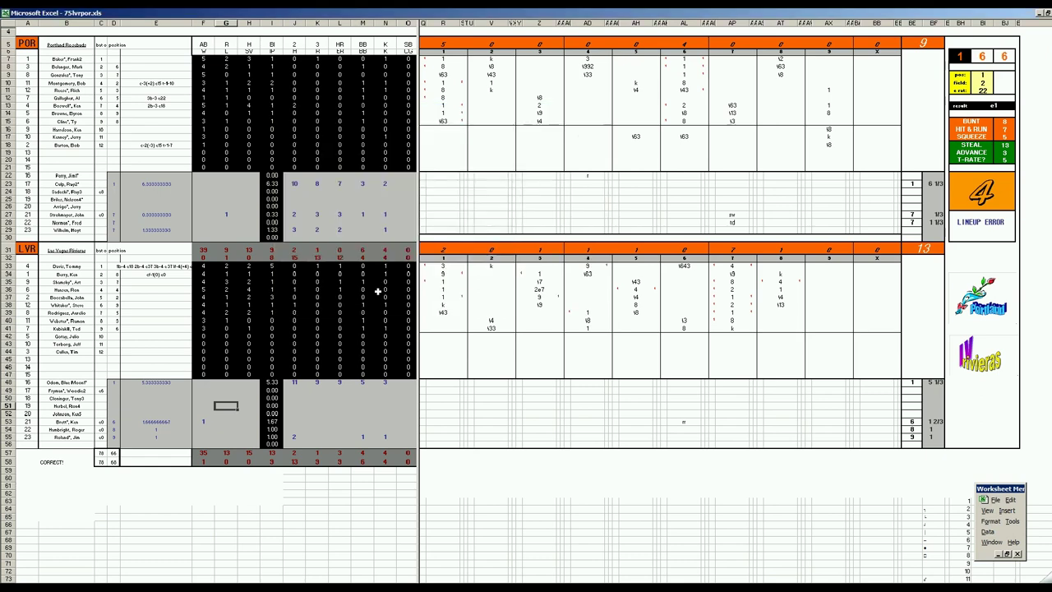
# - Save a second copy of the score sheet as mf, replacing the existing file
pyautogui.press('F12')
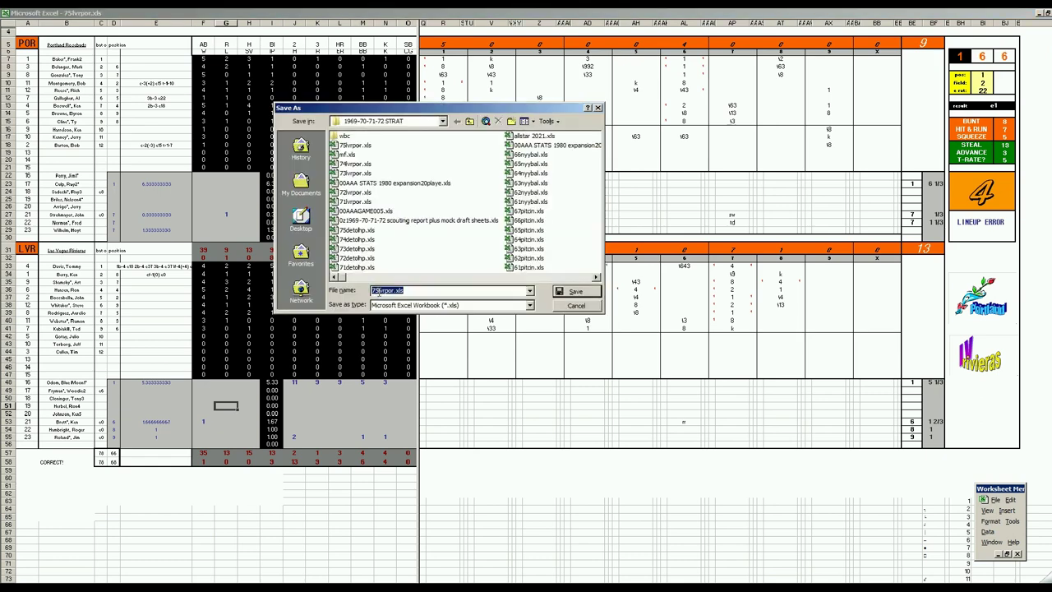
pyautogui.write('mf')
pyautogui.press('Return')
pyautogui.press('Return')
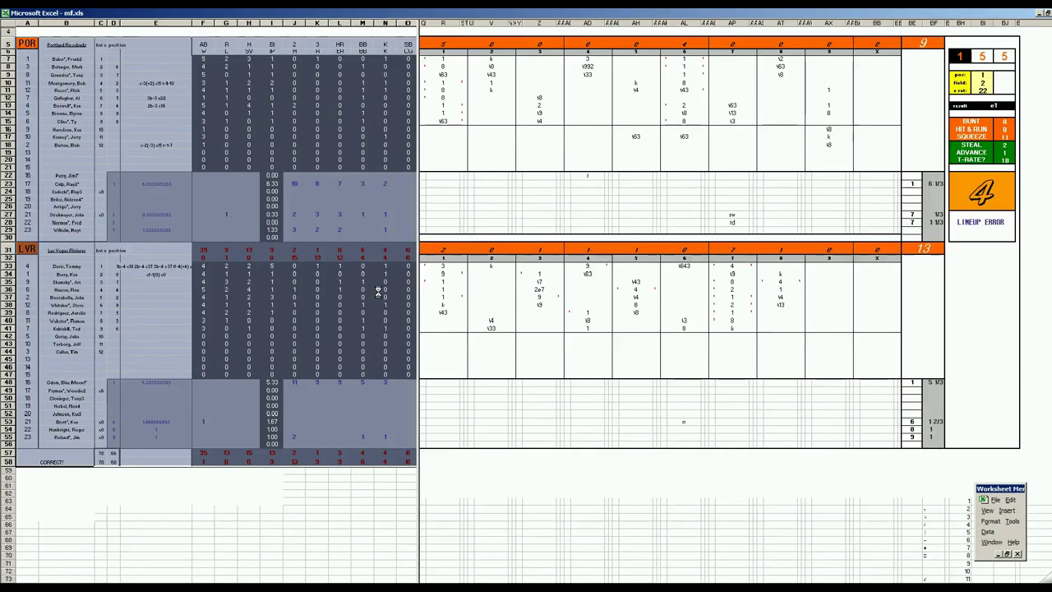
# - In the 00AAA STATS 1980 expansion workbook, paste Portland's copied work-area stats into the Game 5 block starting at BW709
pyautogui.press('Return')
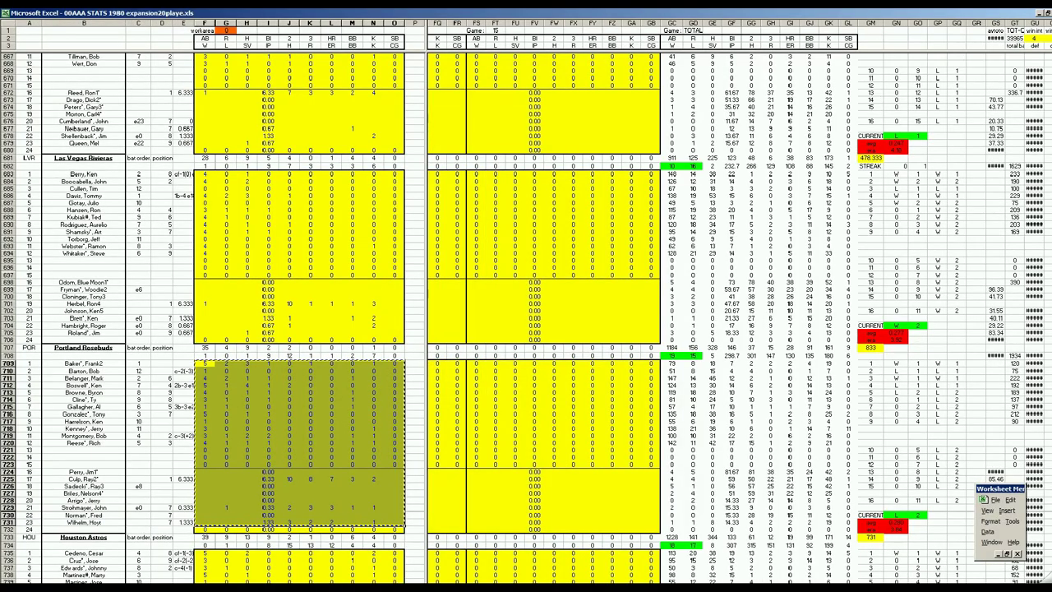
pyautogui.hscroll(-10, 855, 318)
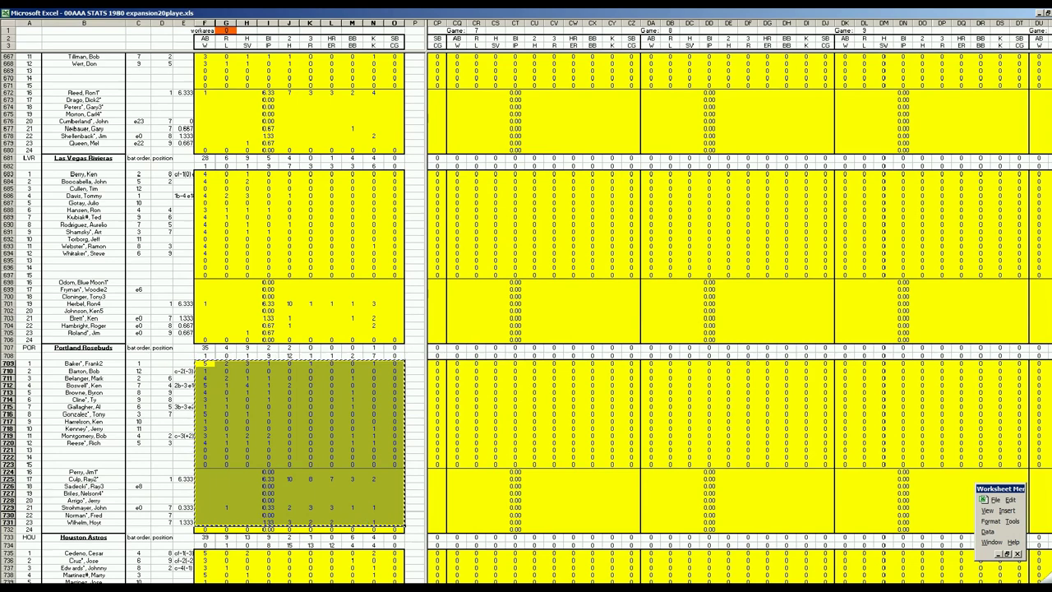
pyautogui.hscroll(-8, 740, 318)
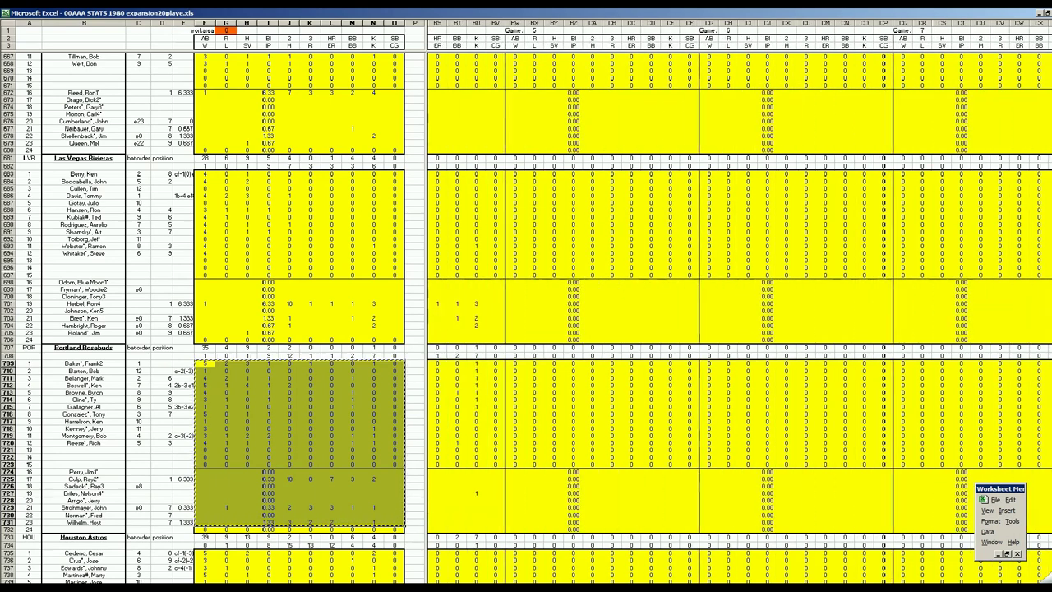
pyautogui.hscroll(-7, 740, 319)
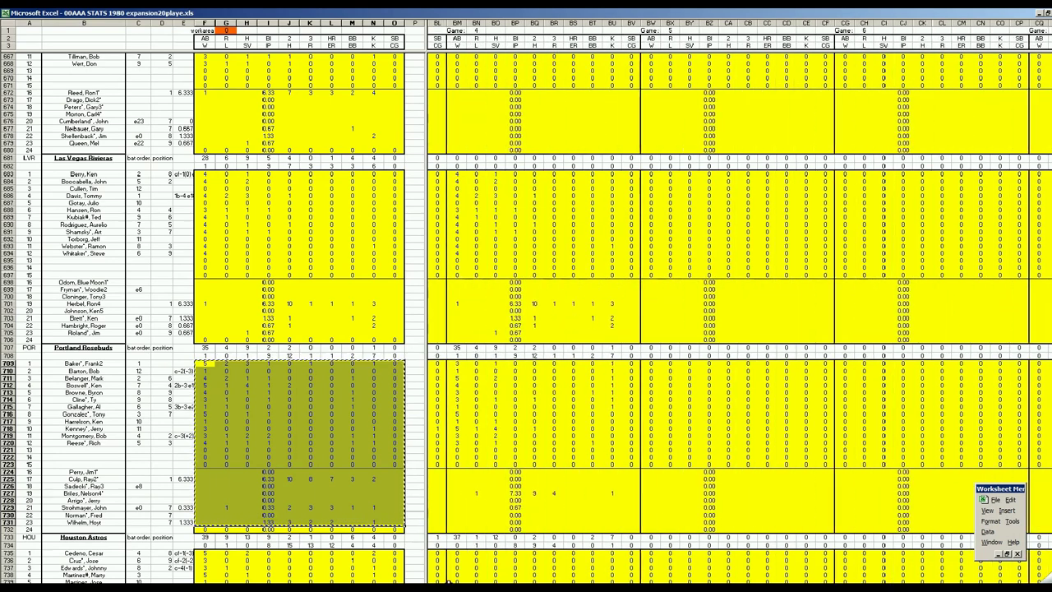
pyautogui.rightClick(648, 364)
pyautogui.click(658, 396)
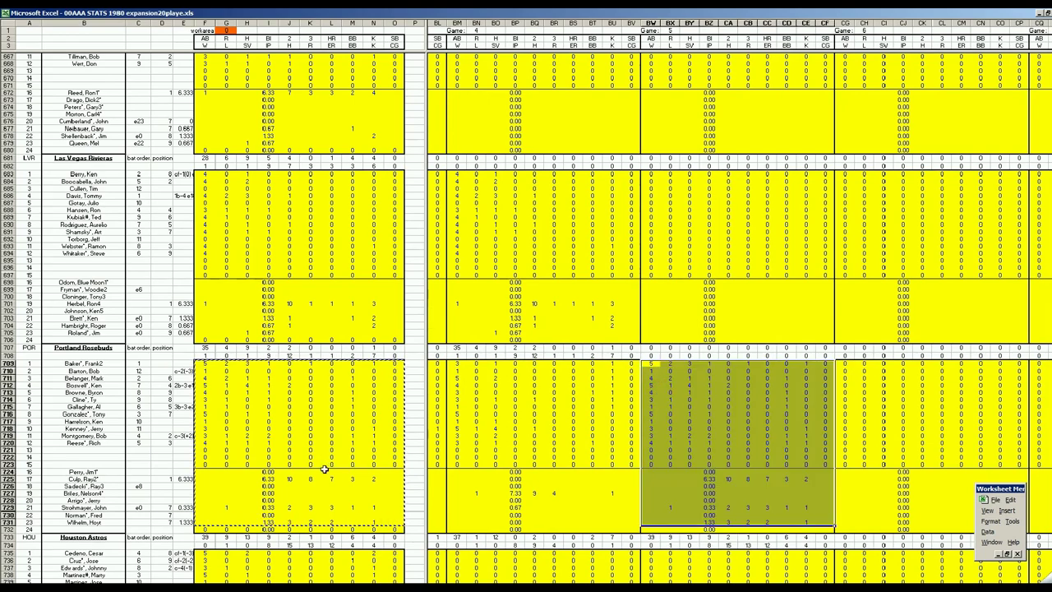
# - Copy the Las Vegas work-area stats F683:O705 into the Game 5 block starting at BW683
pyautogui.click(352, 448)
pyautogui.hotkey('ctrl', 'c')
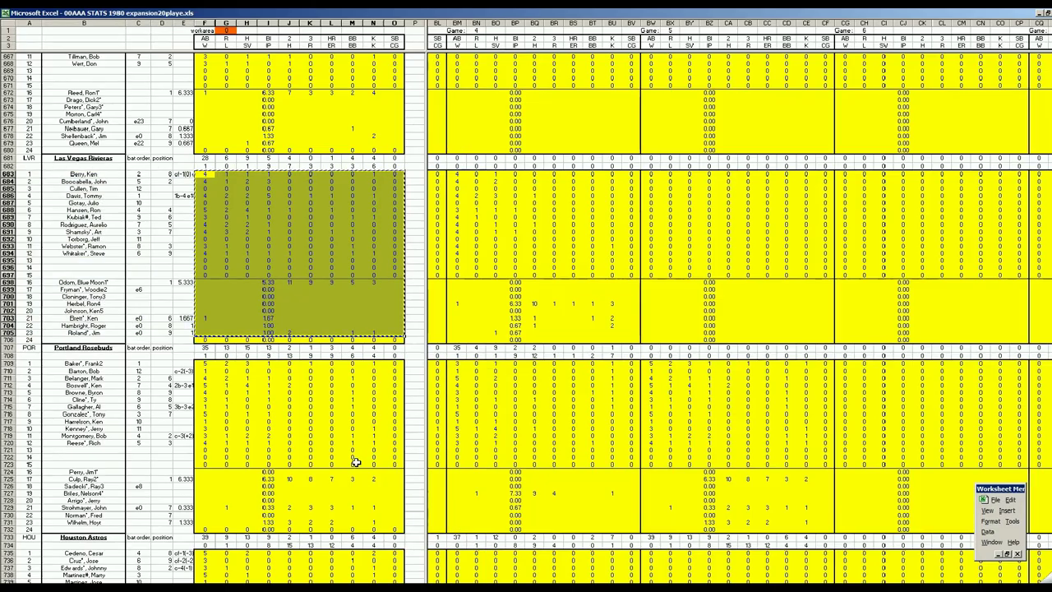
pyautogui.rightClick(651, 174)
pyautogui.click(673, 203)
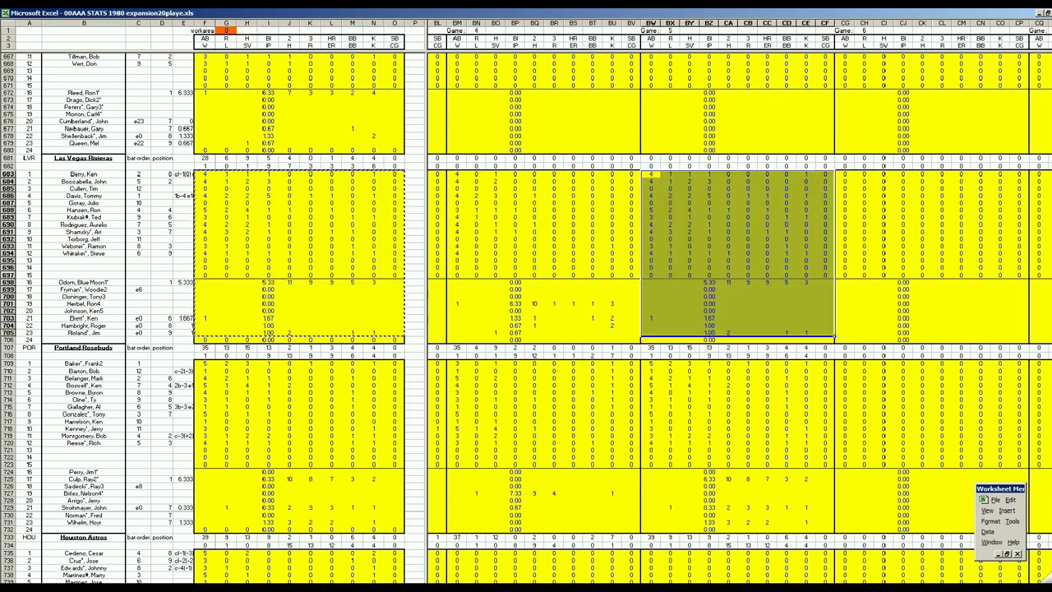
# - Review the season totals for Las Vegas and Portland and the NL Mountain standings, checking each team's record and games behind
pyautogui.hscroll(10, 487, 515)
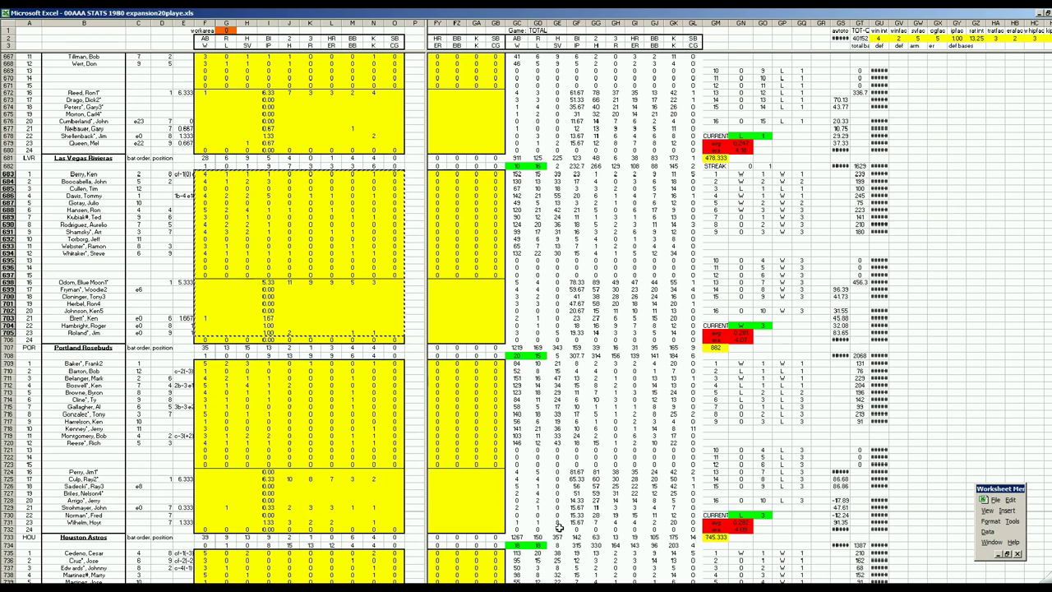
pyautogui.click(469, 496)
pyautogui.click(457, 311)
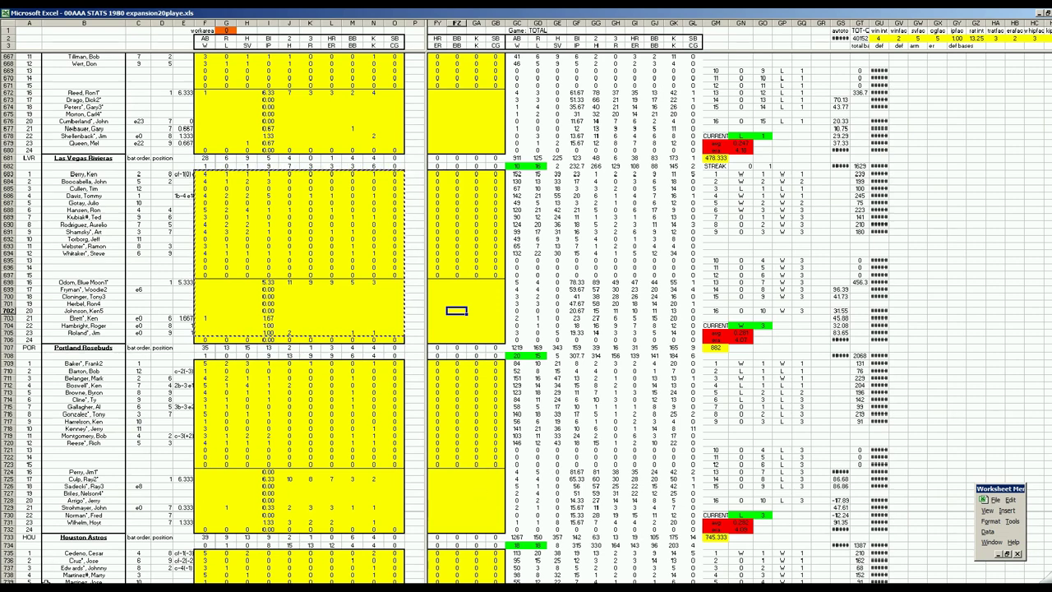
pyautogui.hotkey('ctrl', 'pagedown')
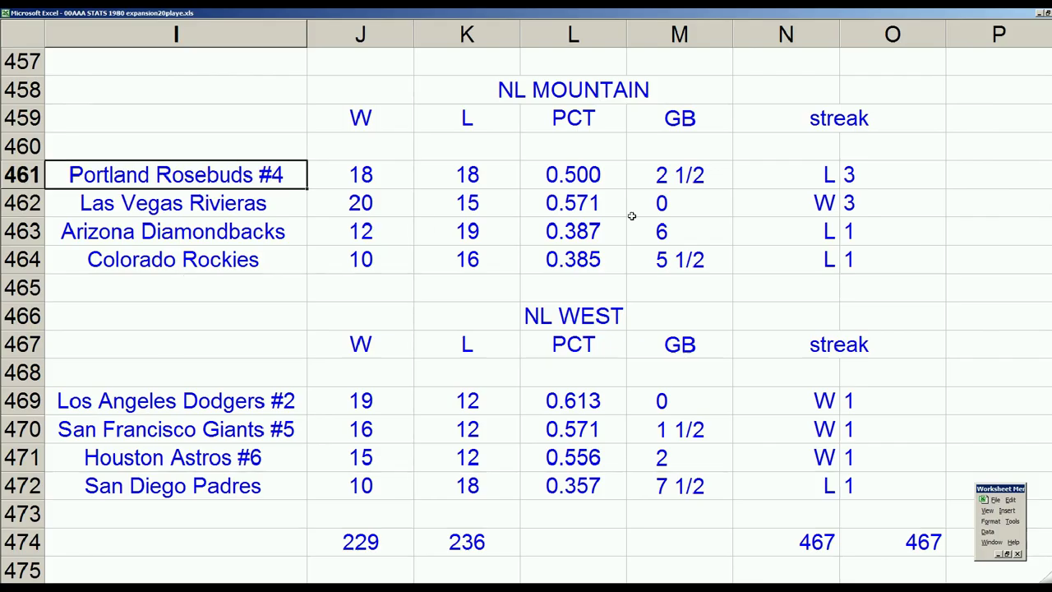
pyautogui.click(265, 203)
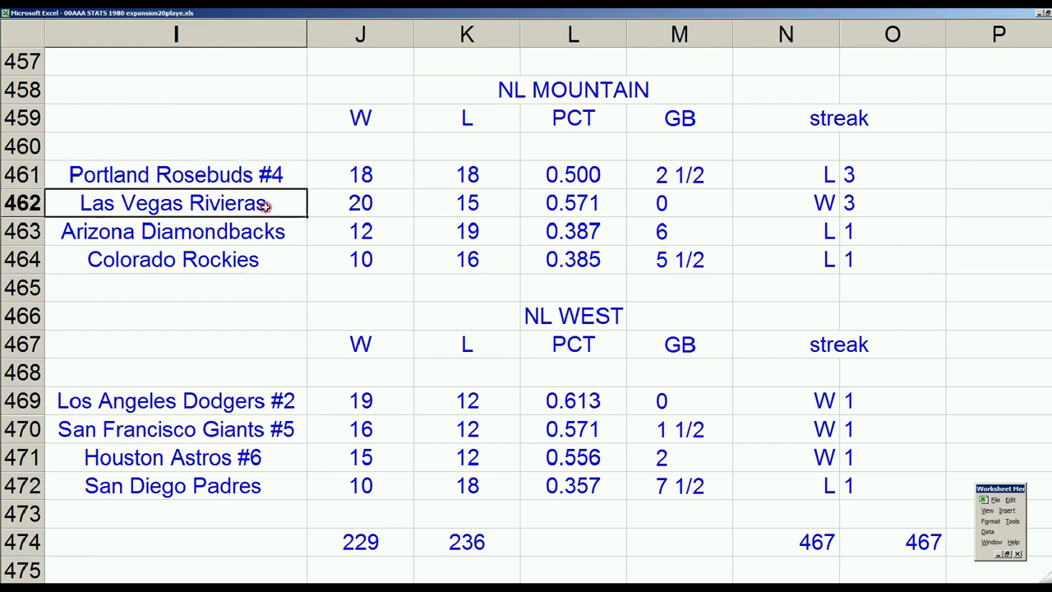
pyautogui.click(660, 204)
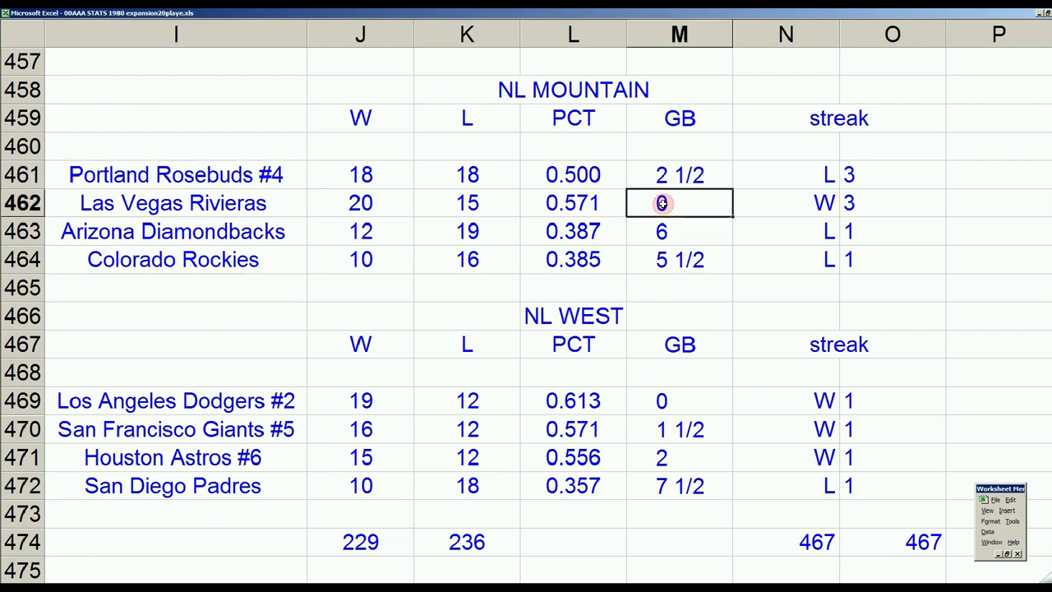
pyautogui.click(262, 203)
pyautogui.click(662, 205)
pyautogui.click(271, 237)
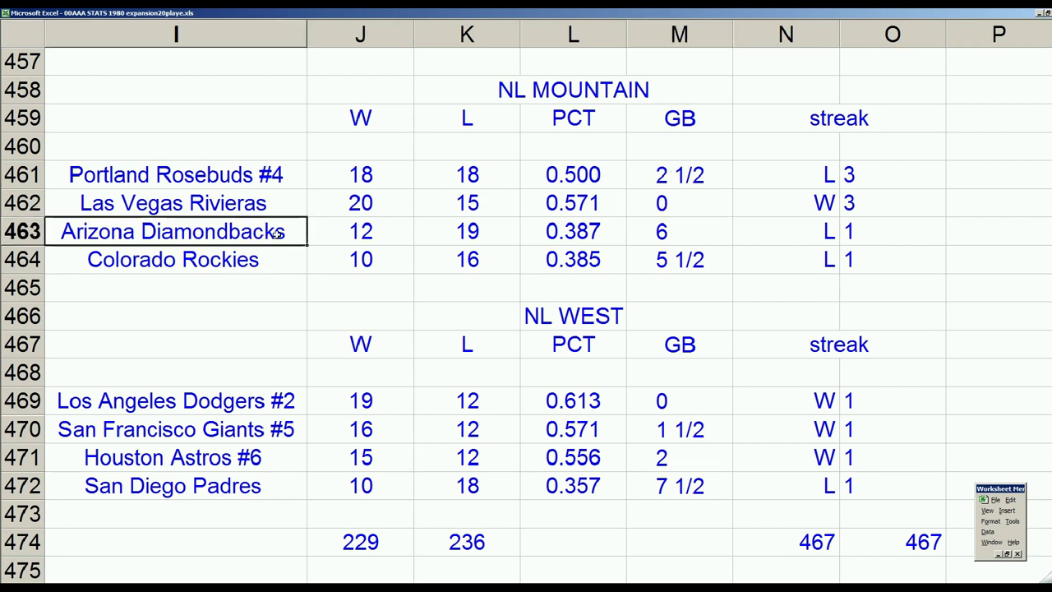
pyautogui.click(271, 261)
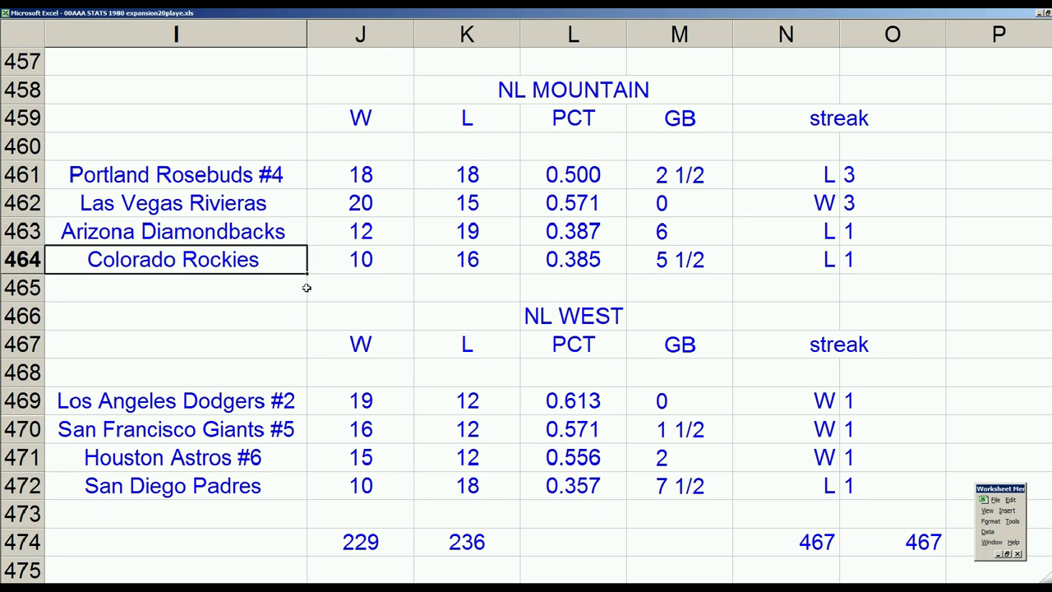
pyautogui.click(271, 204)
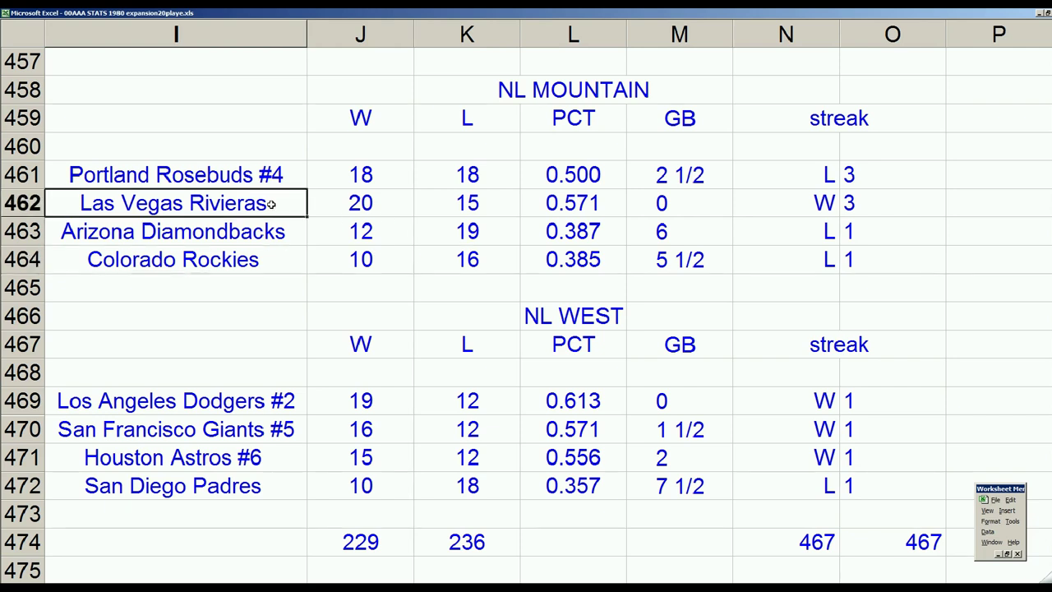
pyautogui.click(483, 204)
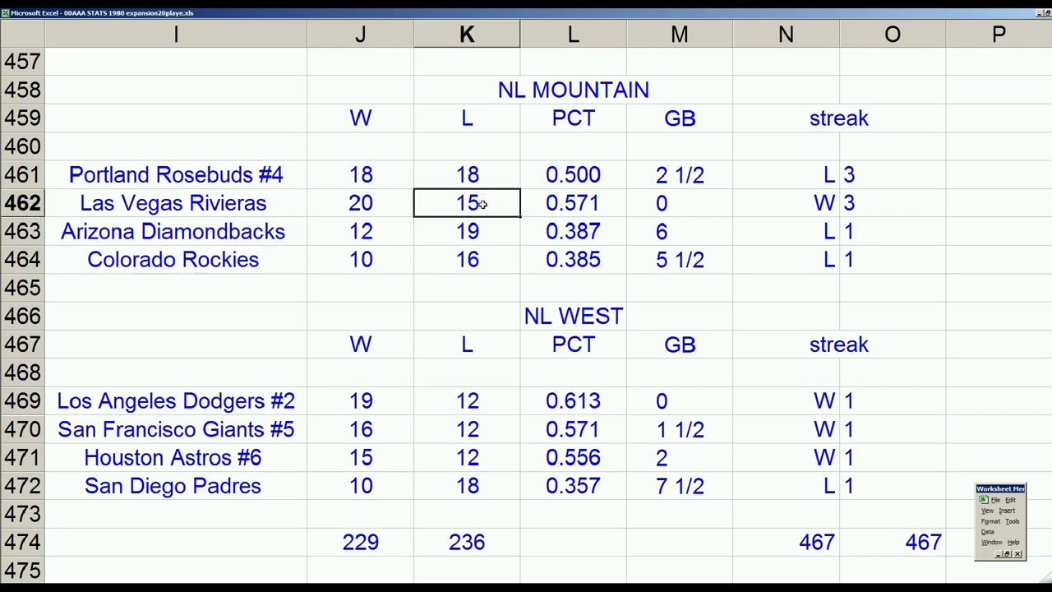